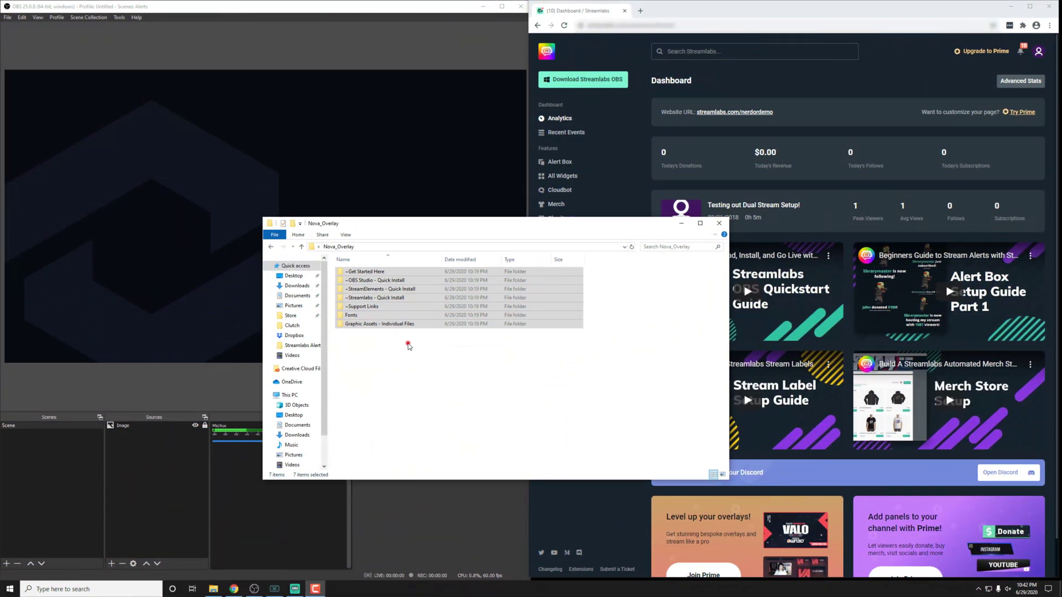
Clear the selection of the seven folders inside Nova_Overlay
{"action": "left_click", "coordinate": [408, 346]}
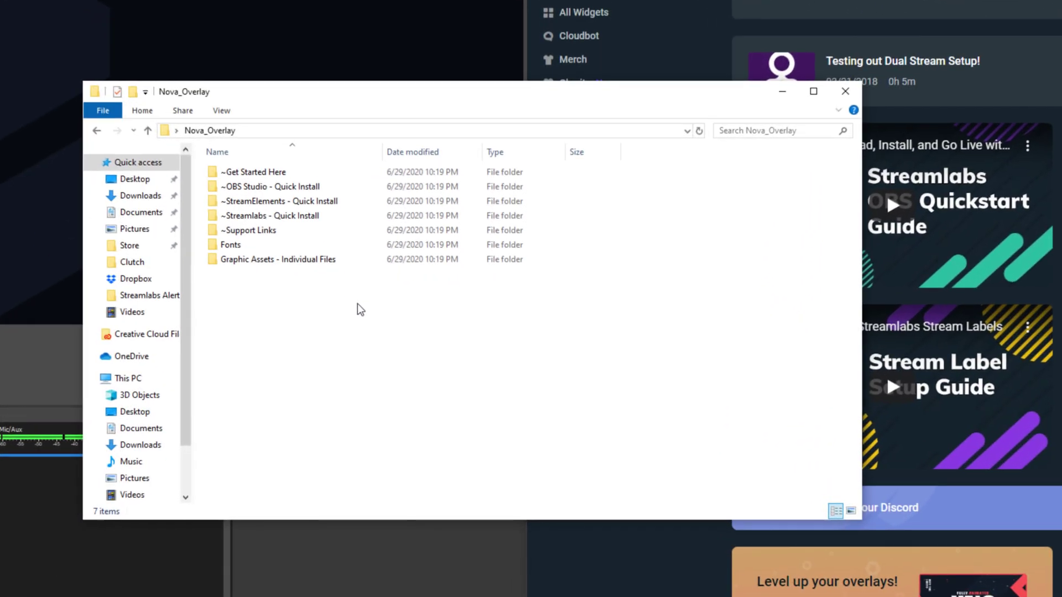
Open the Quick Install folder's Event List shortcut and apply the Demo widget theme
{"action": "double_click", "coordinate": [277, 215]}
{"action": "left_click", "coordinate": [303, 308]}
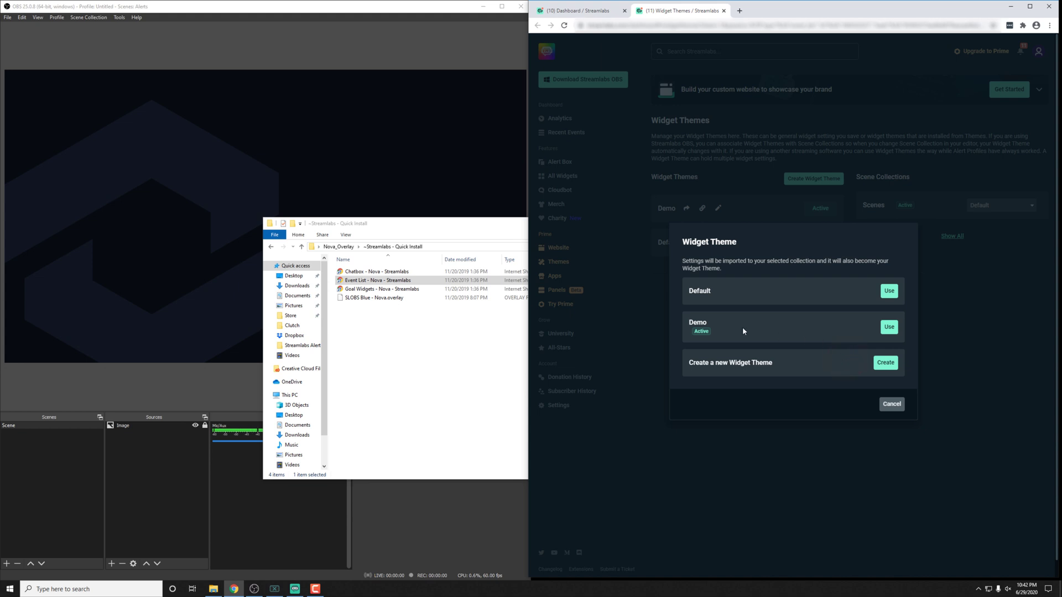
{"action": "left_click", "coordinate": [891, 327]}
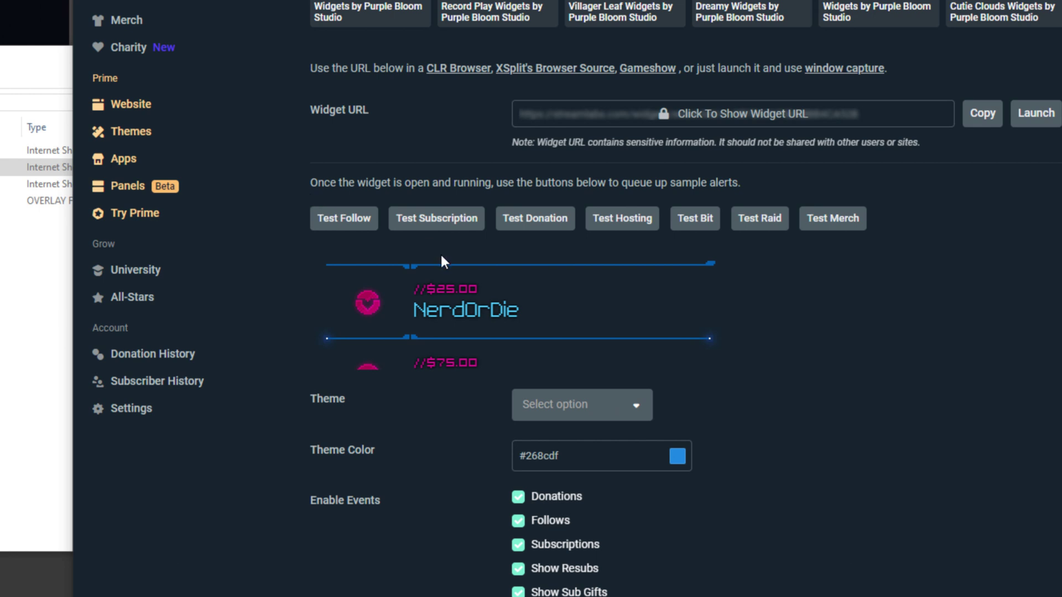
{"action": "left_click", "coordinate": [435, 284]}
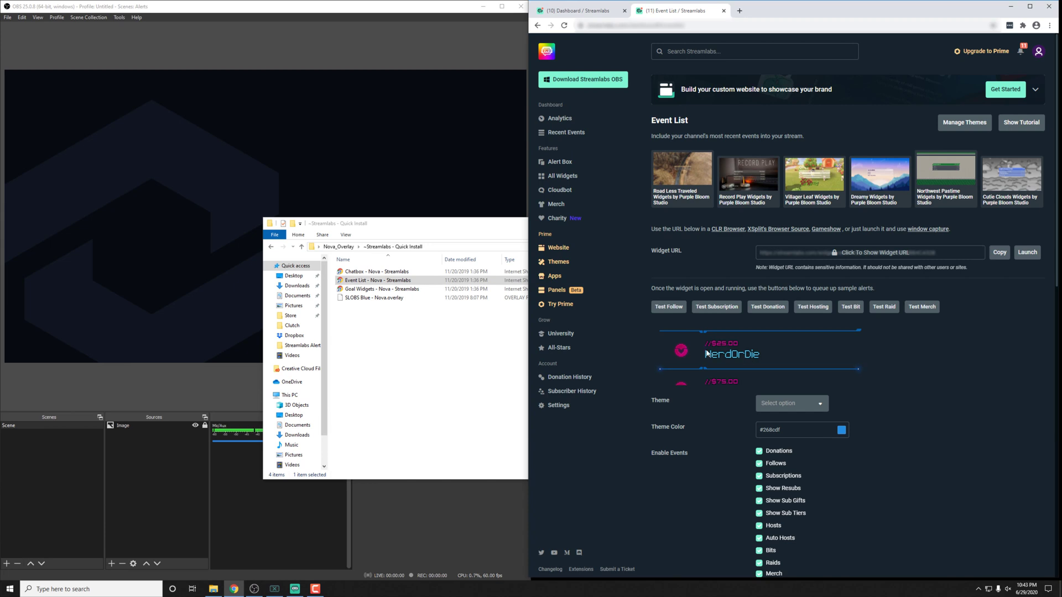
Add an OBS Studio Browser source pointing to the copied Streamlabs Event List widget URL
{"action": "left_click", "coordinate": [443, 152]}
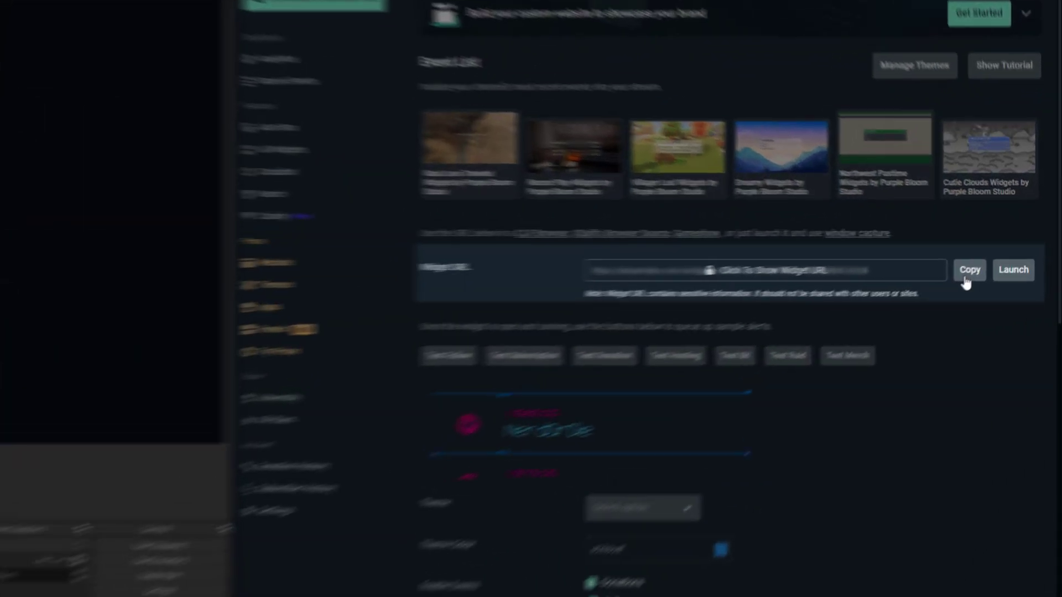
{"action": "left_click", "coordinate": [996, 255]}
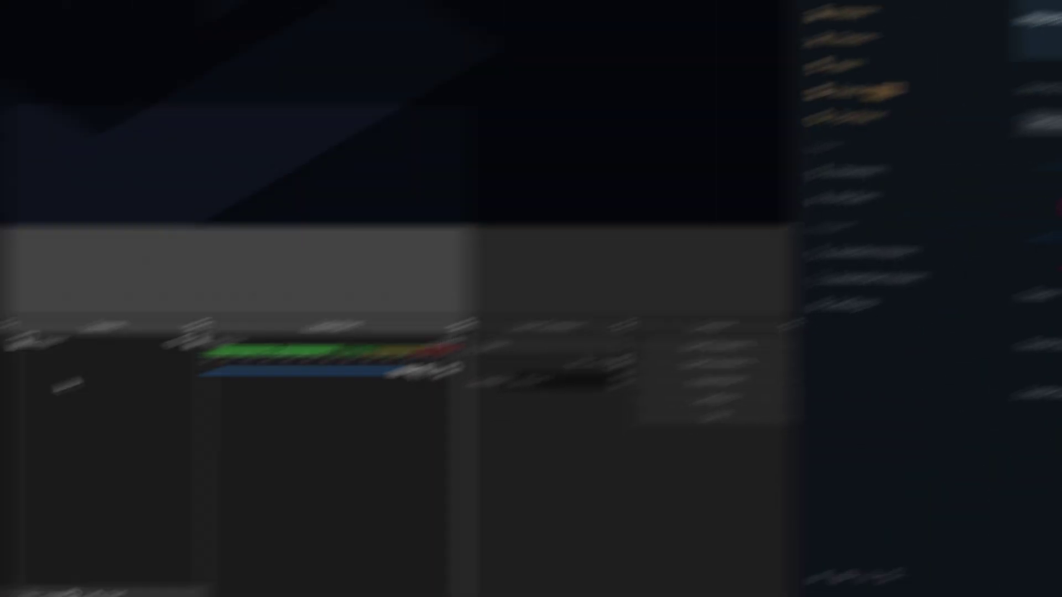
{"action": "right_click", "coordinate": [227, 319]}
{"action": "left_click", "coordinate": [290, 329]}
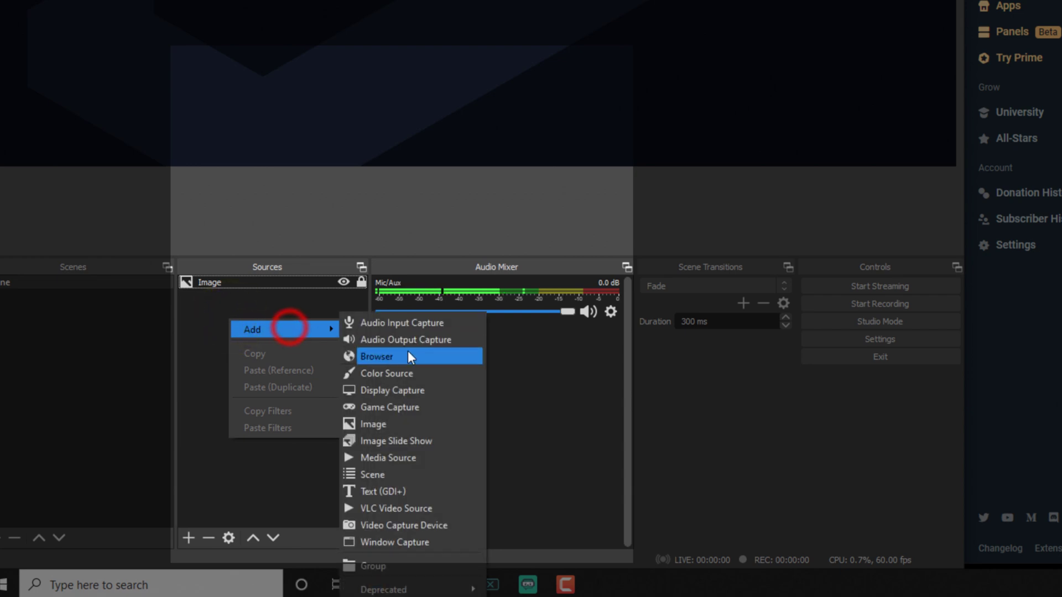
{"action": "left_click", "coordinate": [408, 356]}
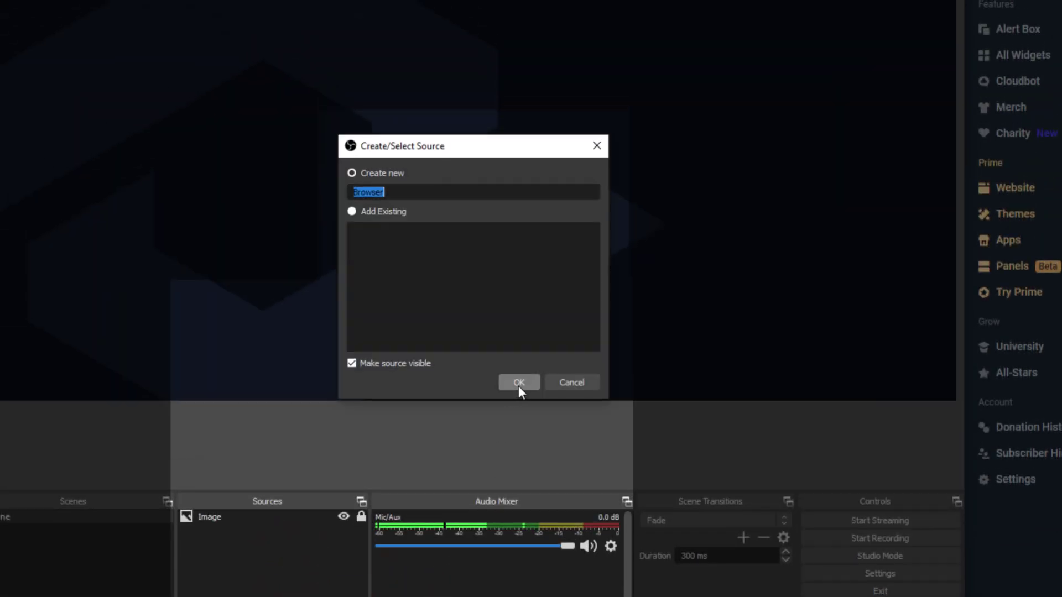
{"action": "left_click", "coordinate": [519, 383]}
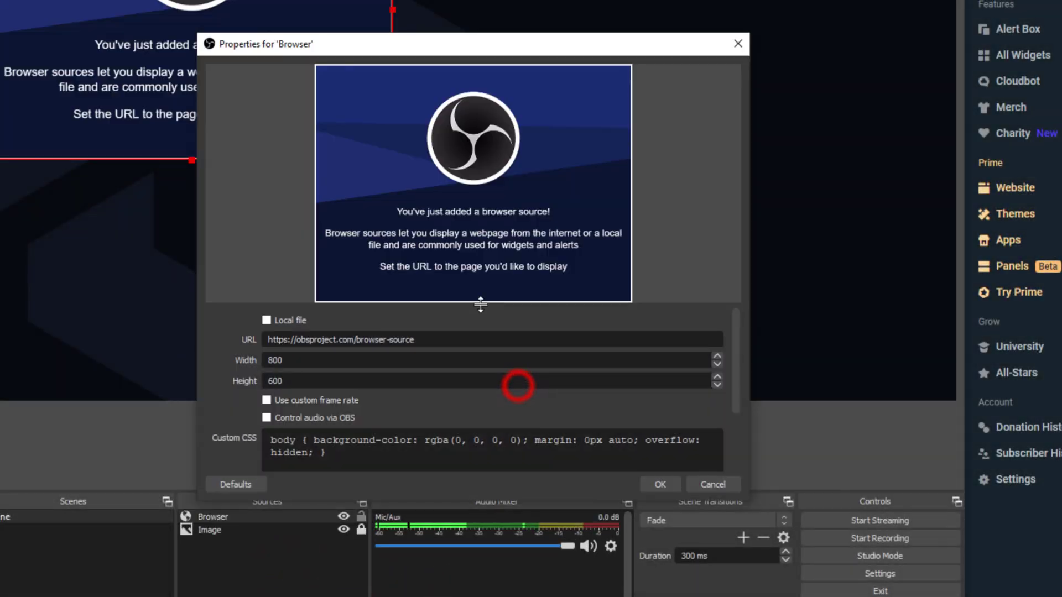
{"action": "triple_click", "coordinate": [441, 339]}
{"action": "key", "text": "ctrl+v"}
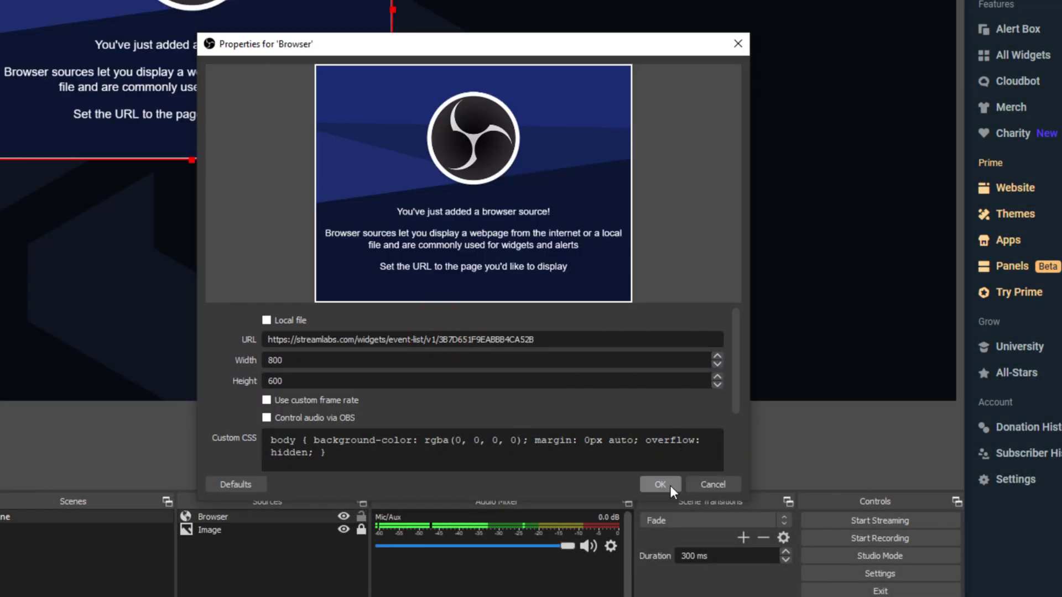
{"action": "left_click", "coordinate": [664, 484]}
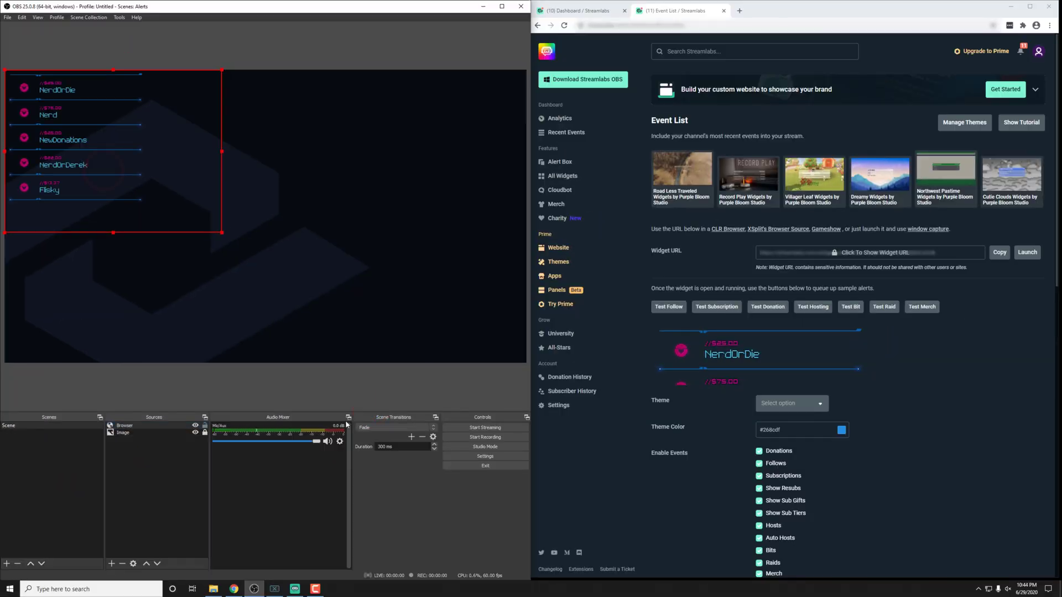
Add an Event List widget source, named Event List, to the Streamlabs OBS scene
{"action": "left_click", "coordinate": [295, 589]}
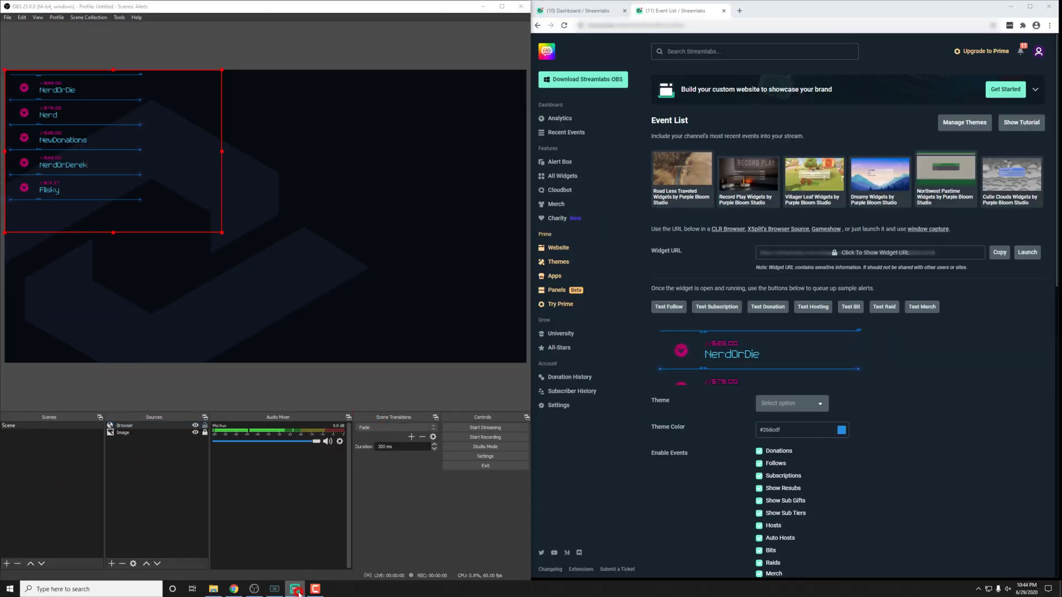
{"action": "left_click", "coordinate": [281, 506]}
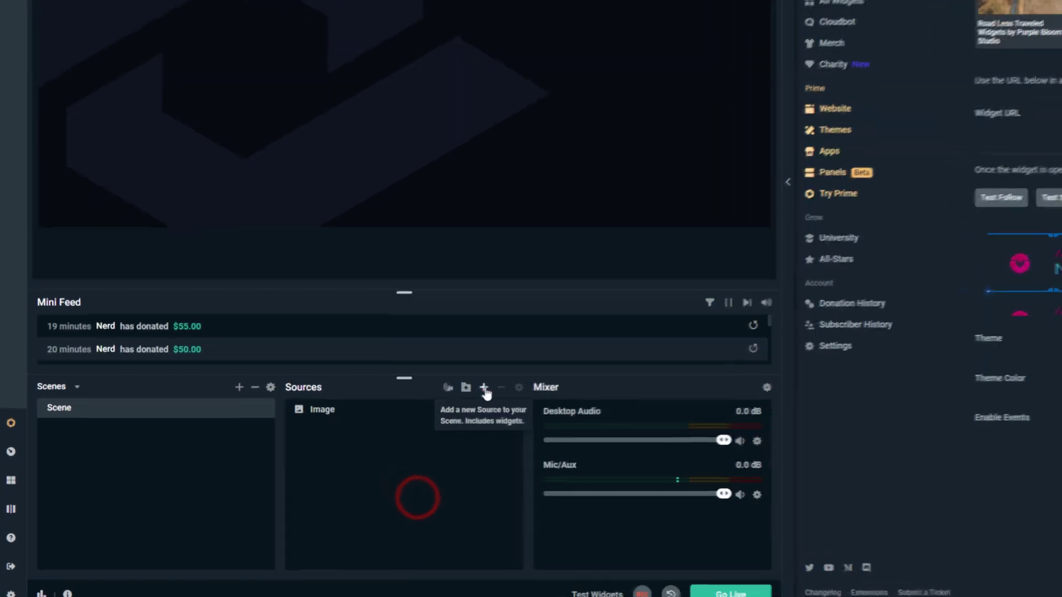
{"action": "left_click", "coordinate": [484, 389]}
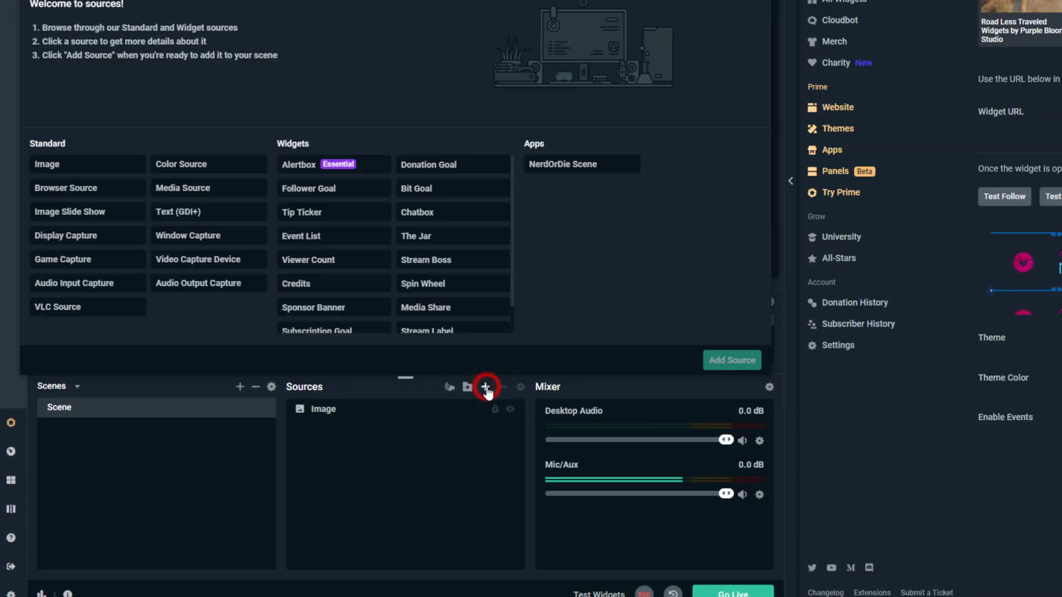
{"action": "left_click", "coordinate": [354, 237]}
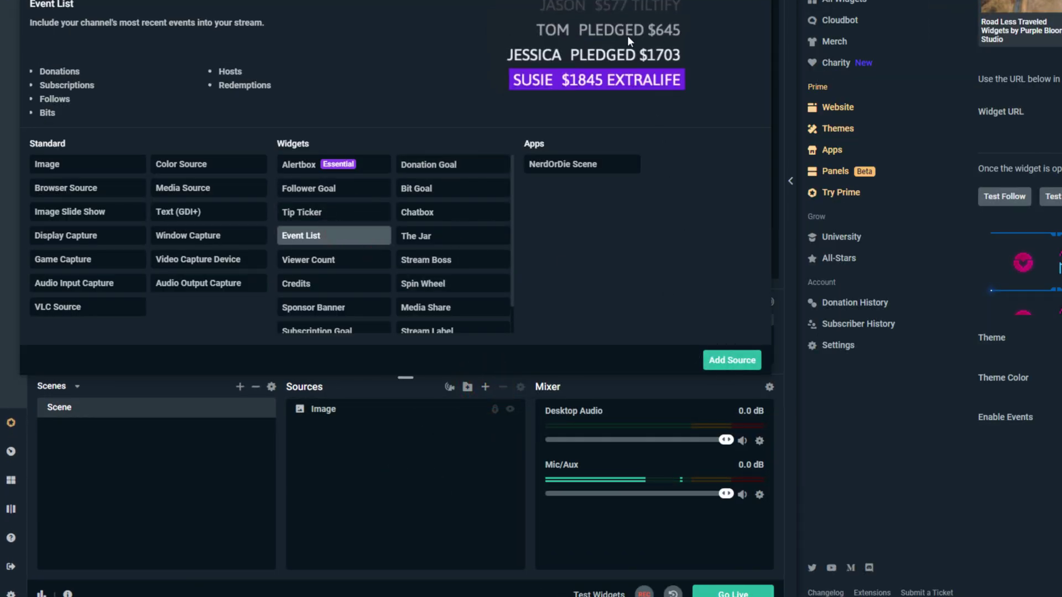
{"action": "left_click", "coordinate": [731, 361]}
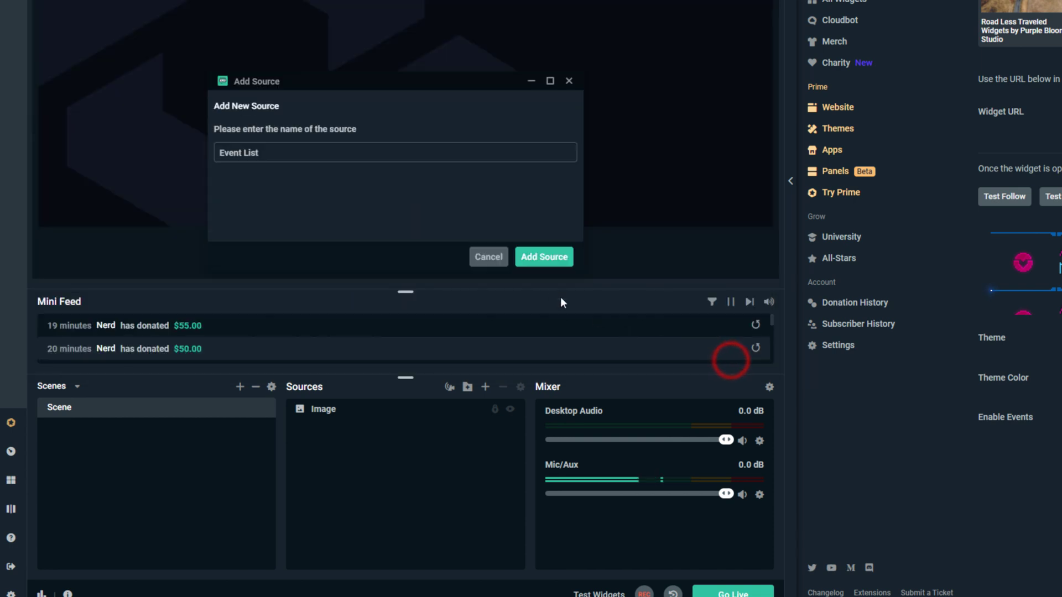
{"action": "left_click", "coordinate": [543, 258]}
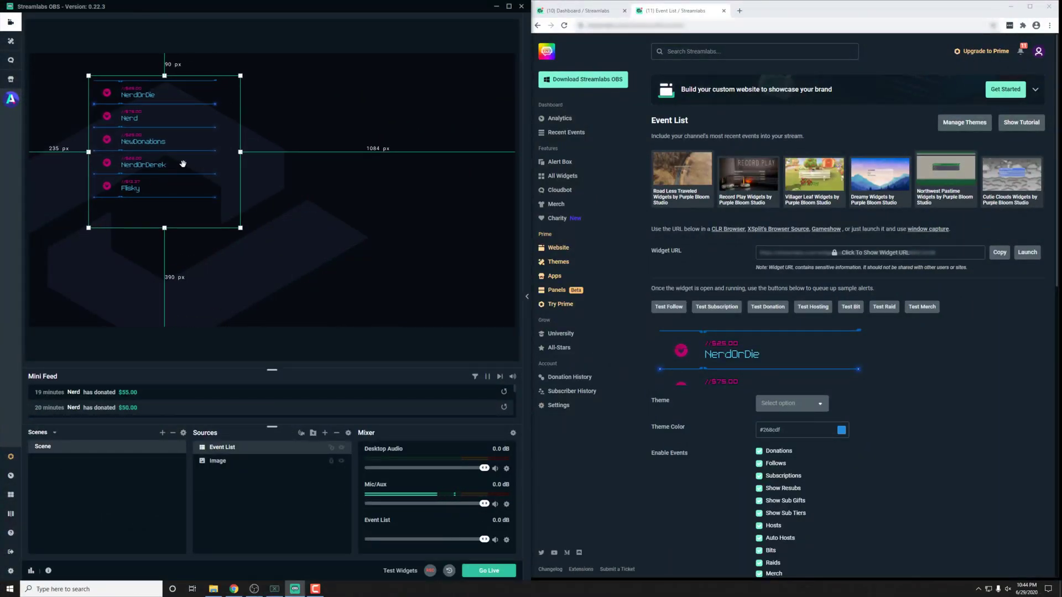
Drag the event list browser source from the top-left corner to the canvas centre
{"action": "left_click", "coordinate": [498, 7]}
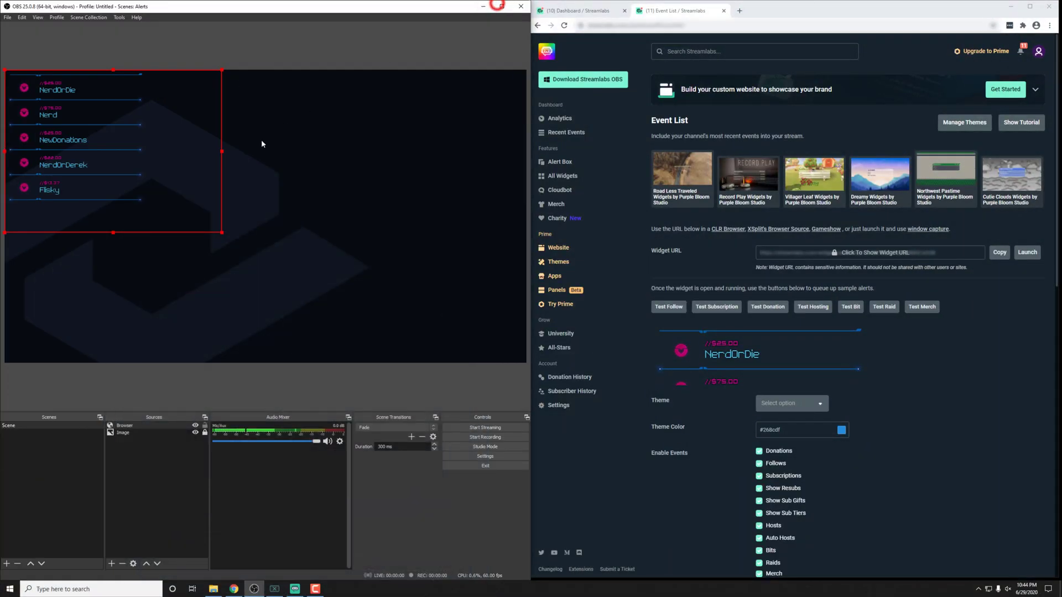
{"action": "left_click_drag", "start_coordinate": [83, 151], "coordinate": [281, 236]}
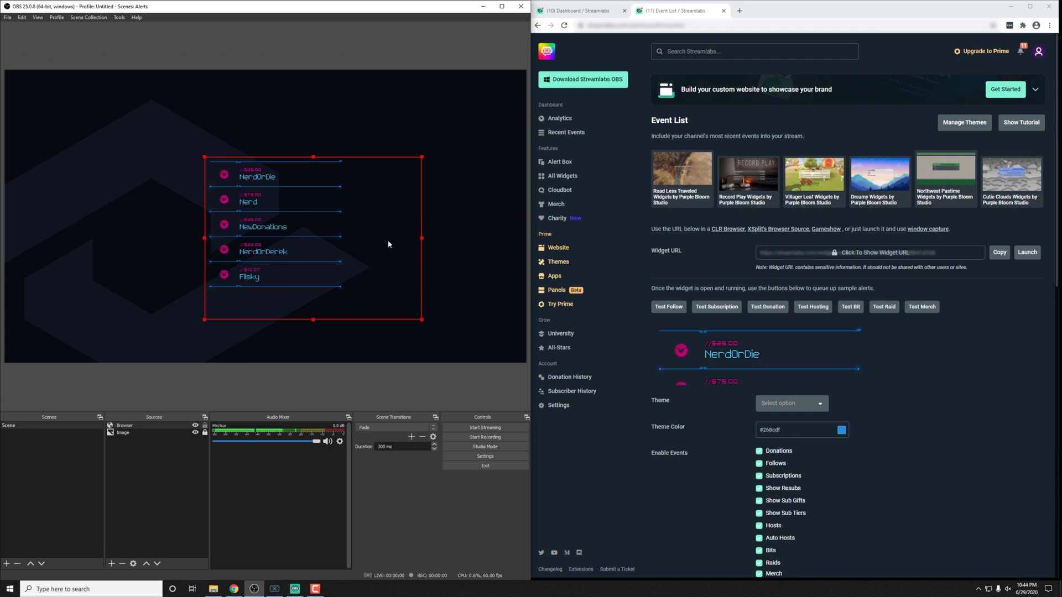
{"action": "scroll", "coordinate": [807, 396], "scroll_direction": "down", "scroll_amount": 2}
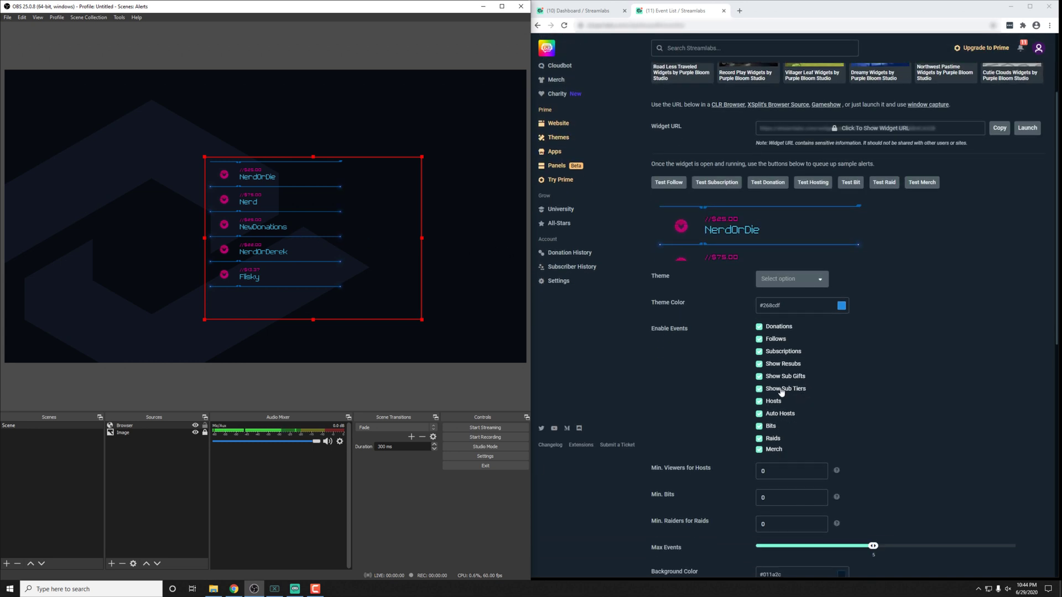
{"action": "left_click", "coordinate": [653, 330]}
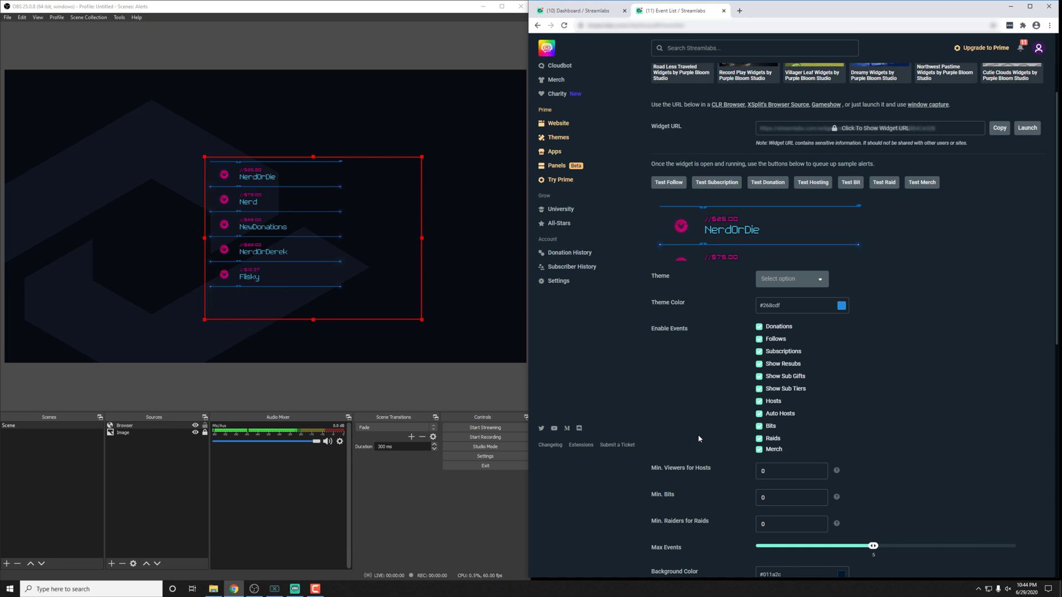
{"action": "scroll", "coordinate": [698, 438], "scroll_direction": "up", "scroll_amount": 2}
{"action": "left_click", "coordinate": [566, 135]}
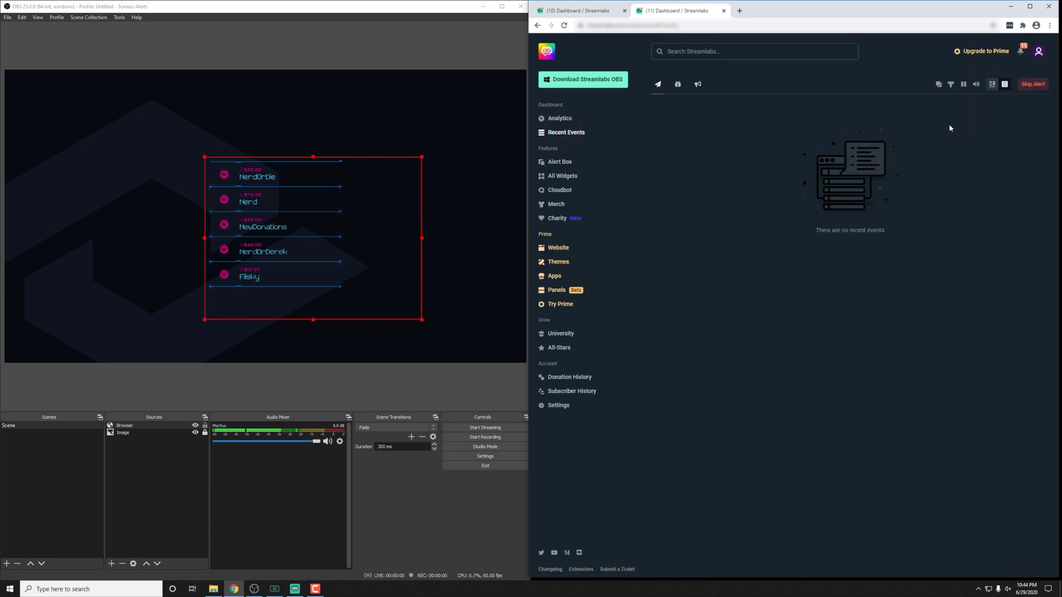
{"action": "left_click", "coordinate": [950, 83]}
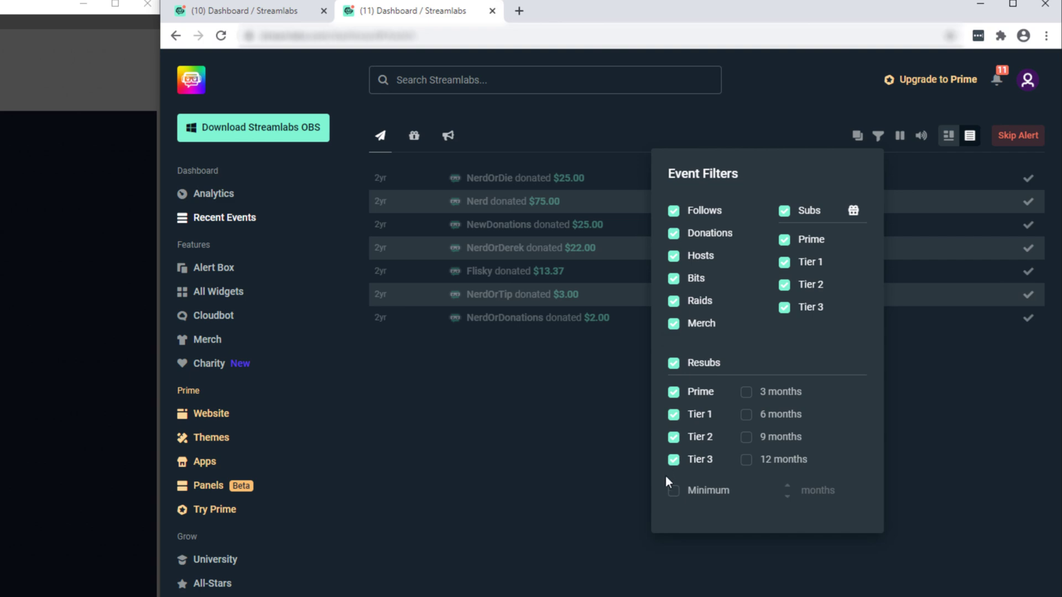
{"action": "left_click", "coordinate": [210, 293]}
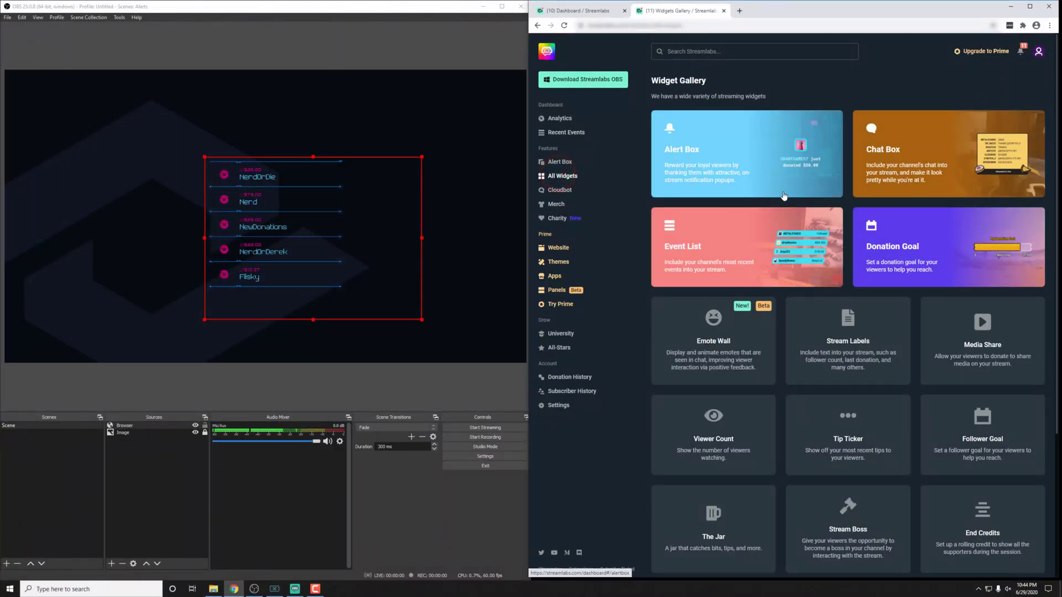
Open the Event List settings and fire test follow, subscription, donation and bit alerts
{"action": "left_click", "coordinate": [692, 247]}
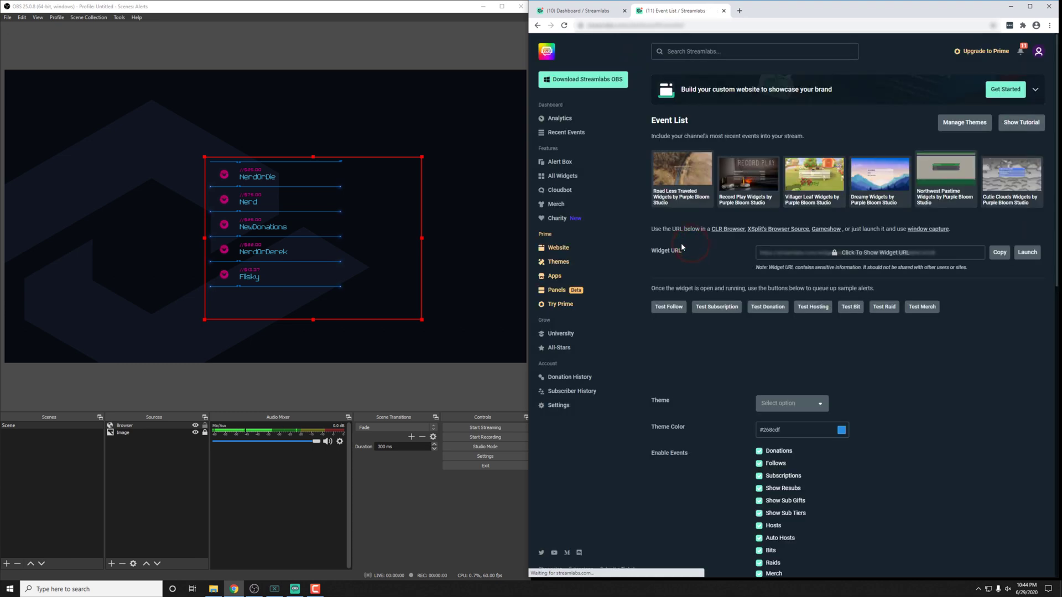
{"action": "left_click", "coordinate": [677, 306]}
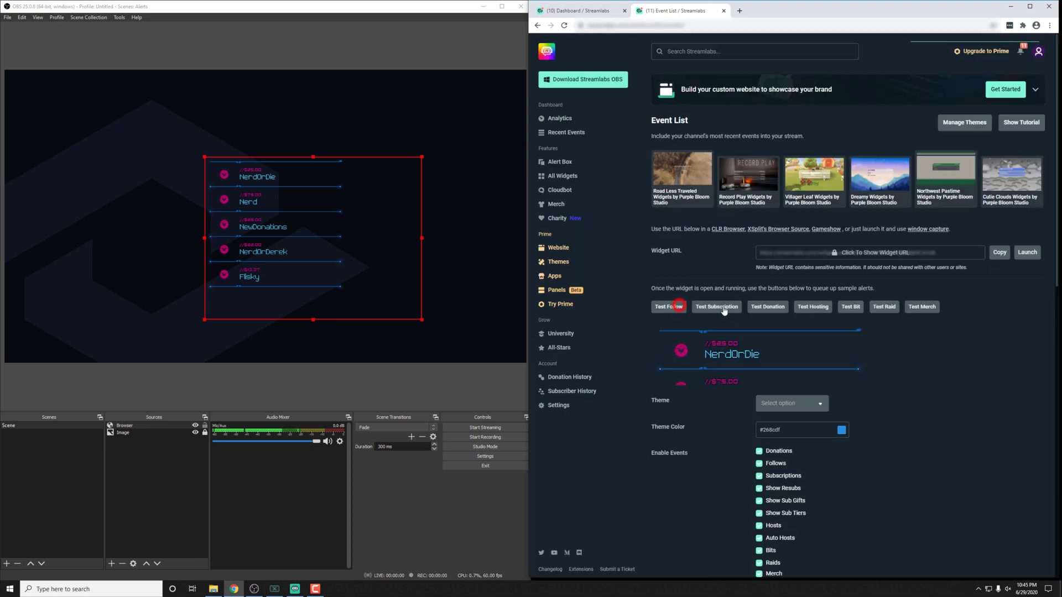
{"action": "left_click", "coordinate": [720, 308]}
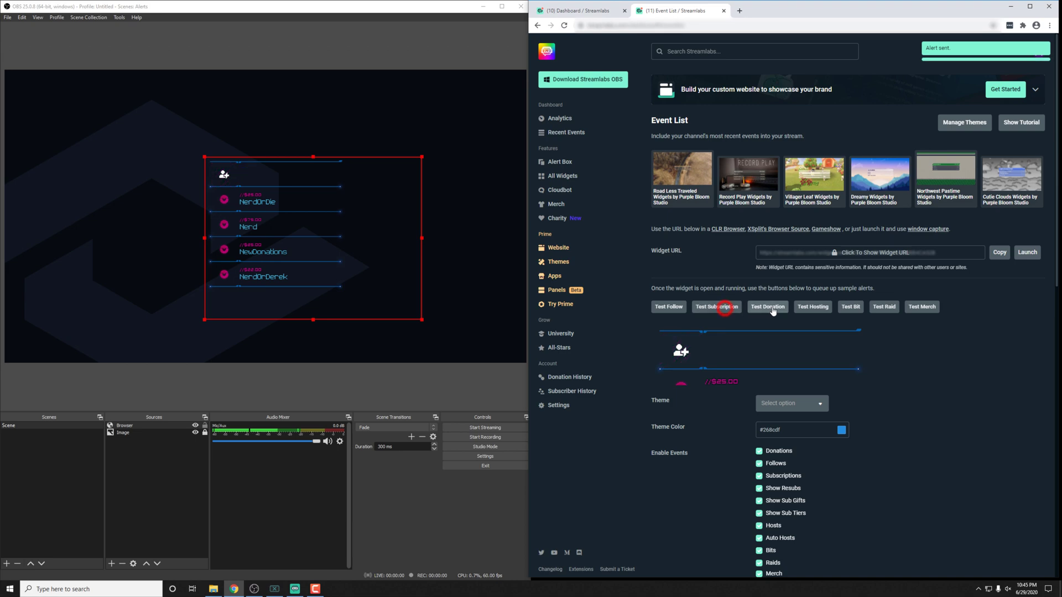
{"action": "left_click", "coordinate": [773, 307]}
{"action": "left_click", "coordinate": [828, 307]}
{"action": "left_click", "coordinate": [850, 307]}
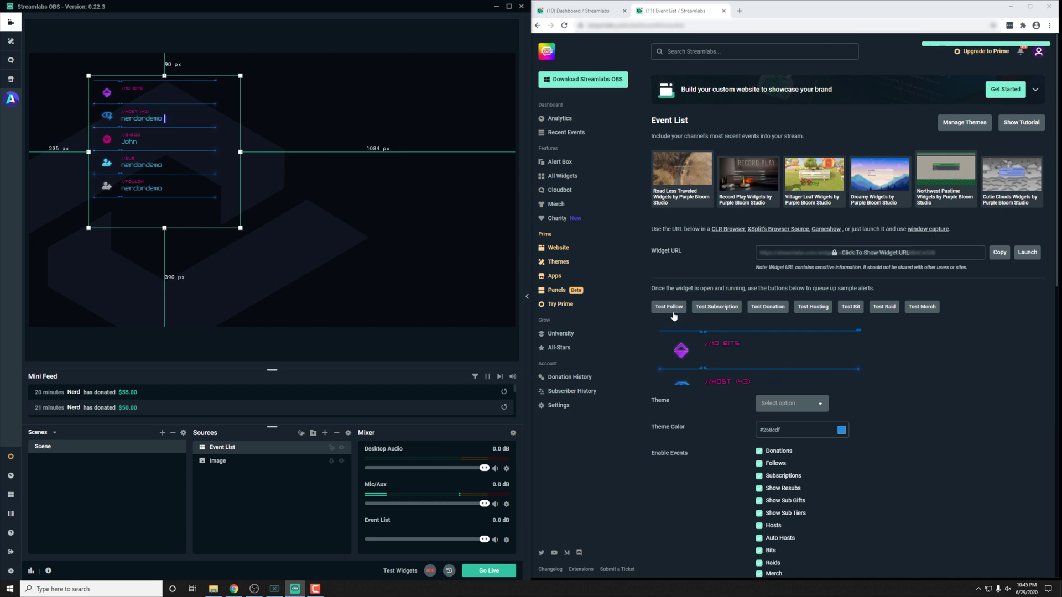
{"action": "left_click", "coordinate": [674, 314]}
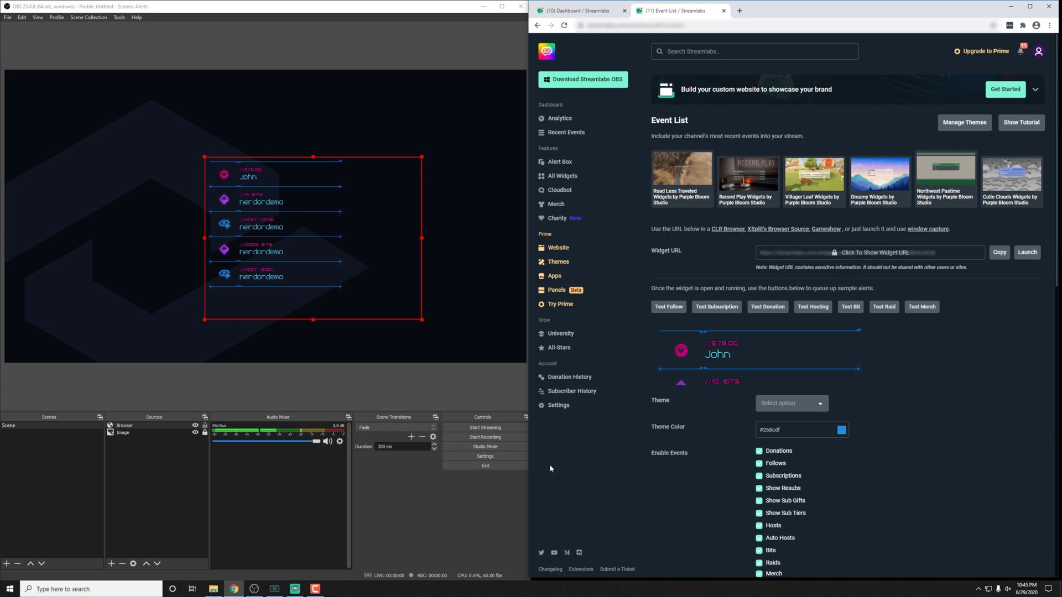
Fire test subscription, donation, hosting, bit, raid and follow alerts while watching Streamlabs OBS
{"action": "left_click", "coordinate": [722, 307]}
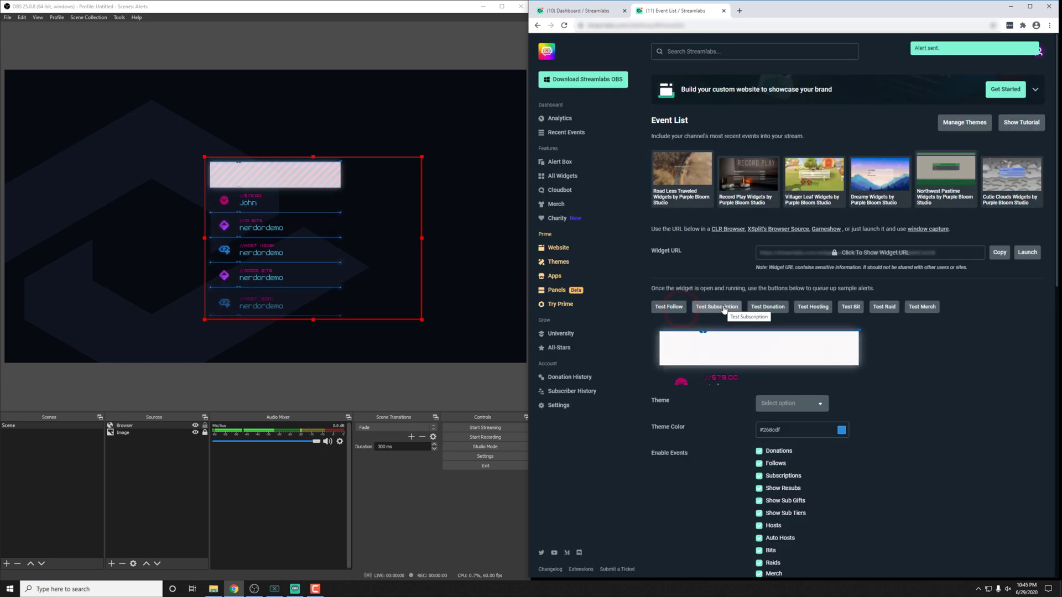
{"action": "left_click", "coordinate": [762, 307]}
{"action": "left_click", "coordinate": [813, 308]}
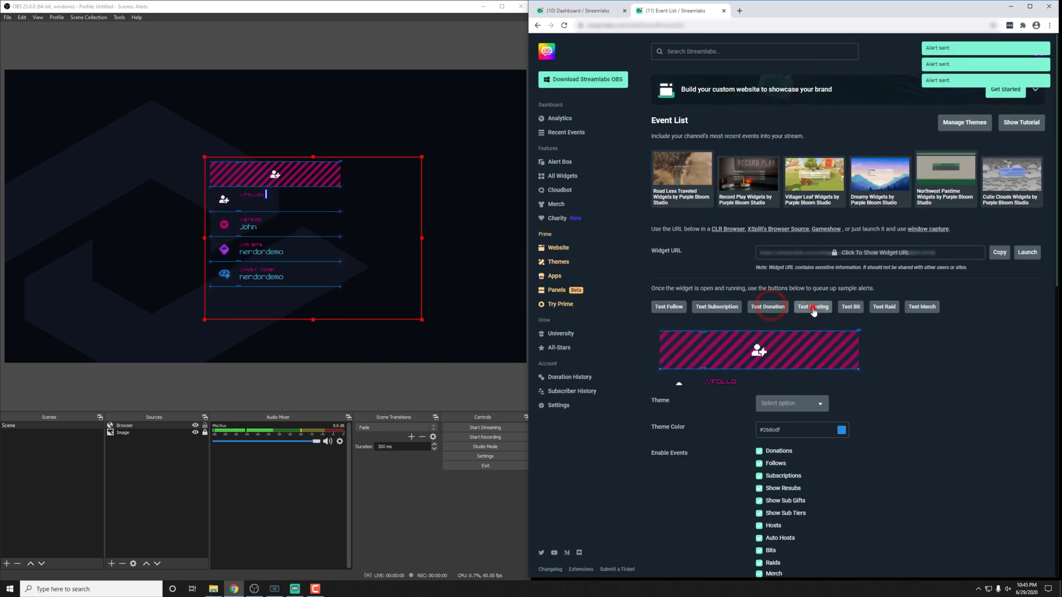
{"action": "left_click", "coordinate": [851, 307]}
{"action": "left_click", "coordinate": [884, 308]}
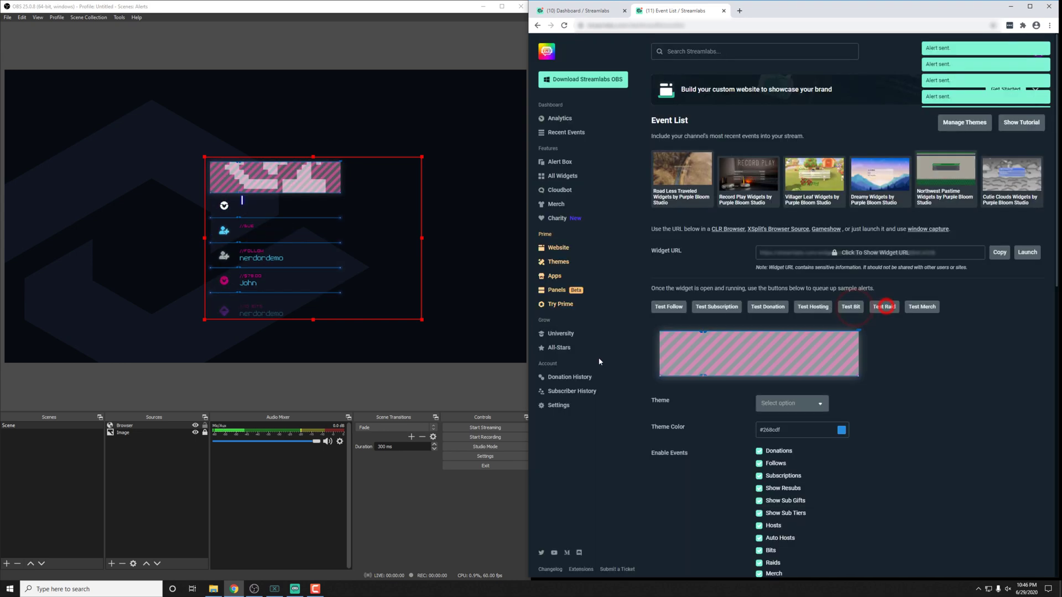
{"action": "left_click", "coordinate": [295, 589]}
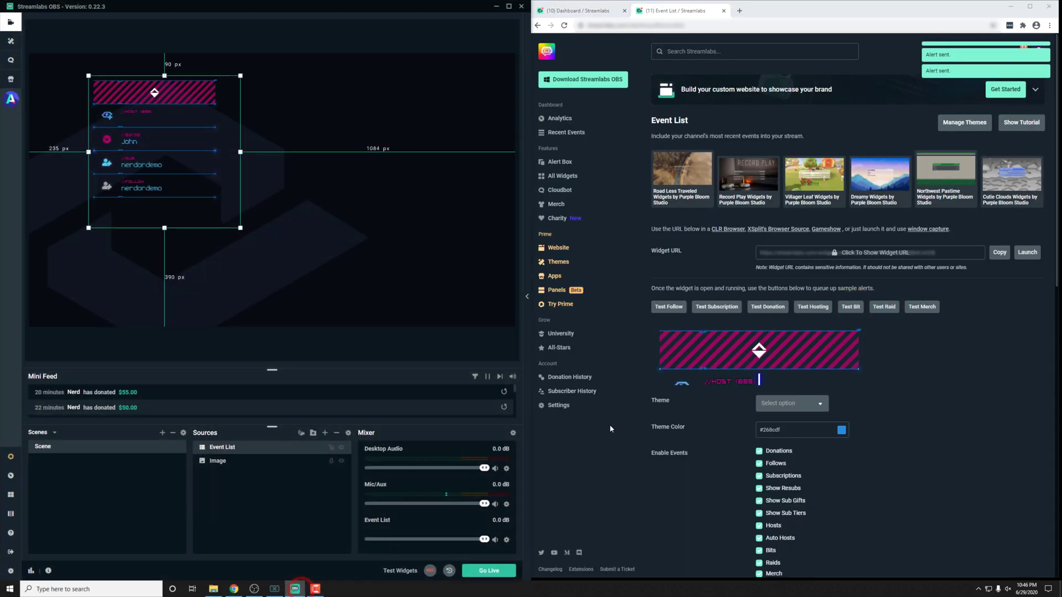
{"action": "left_click", "coordinate": [671, 308]}
{"action": "left_click", "coordinate": [717, 308]}
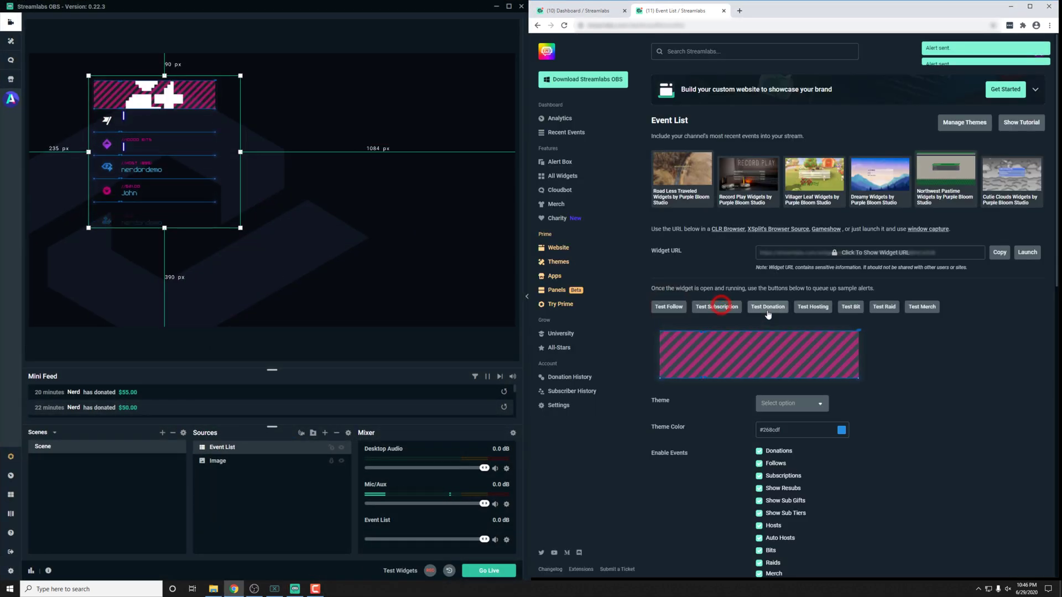
{"action": "left_click", "coordinate": [769, 309]}
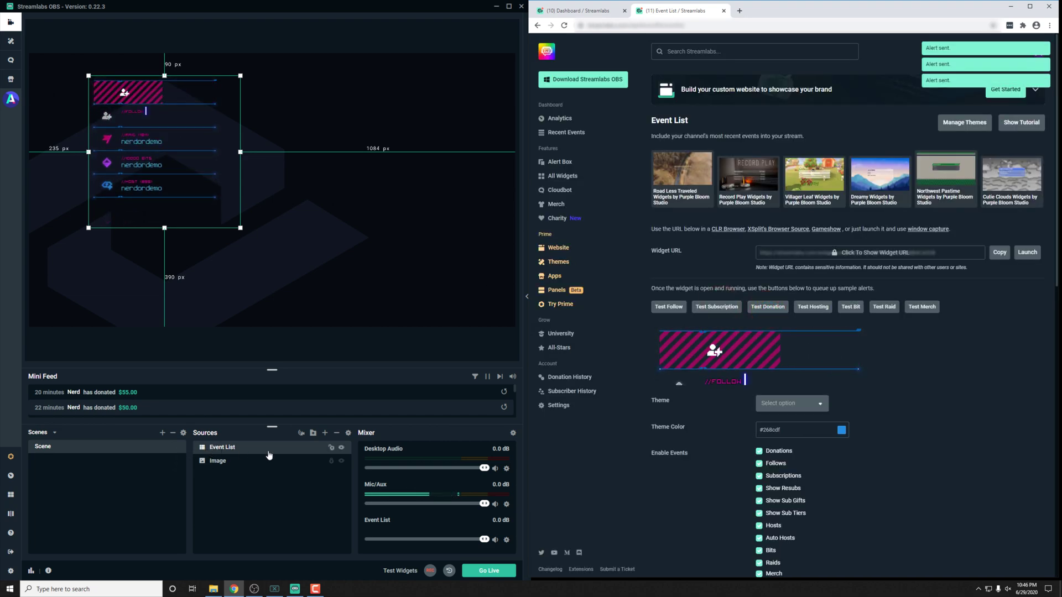
Refresh the cache of the OBS Studio browser source's page, leaving its properties unchanged
{"action": "left_click", "coordinate": [496, 6]}
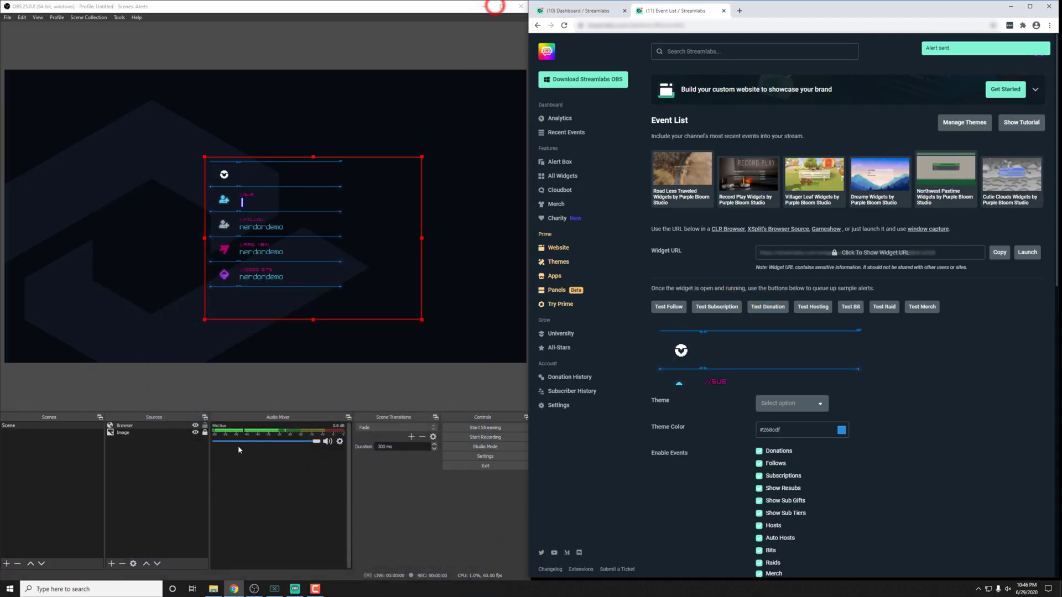
{"action": "double_click", "coordinate": [149, 426]}
{"action": "left_click", "coordinate": [202, 393]}
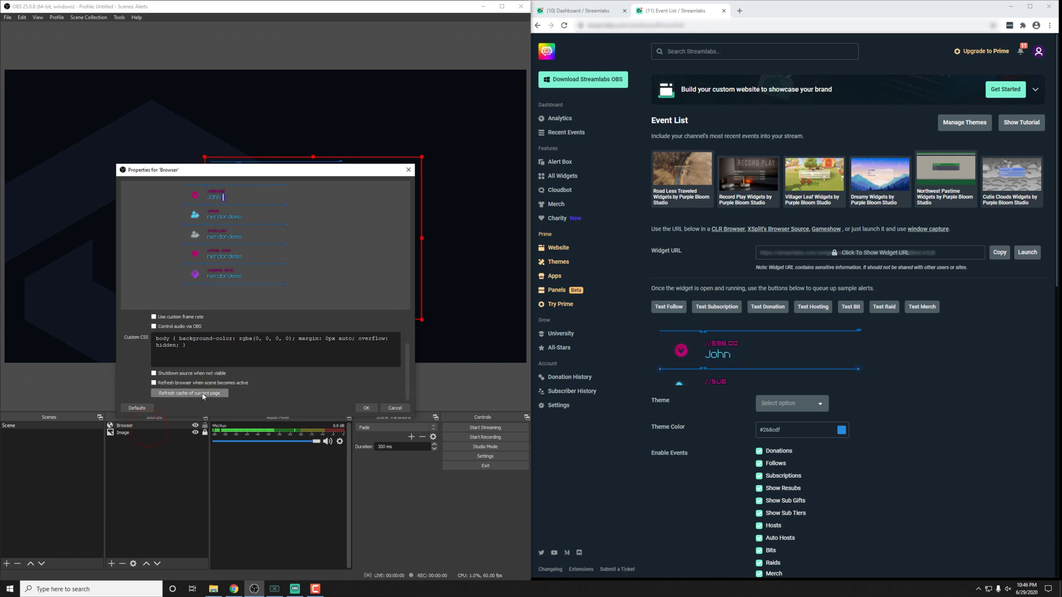
{"action": "left_click", "coordinate": [384, 409]}
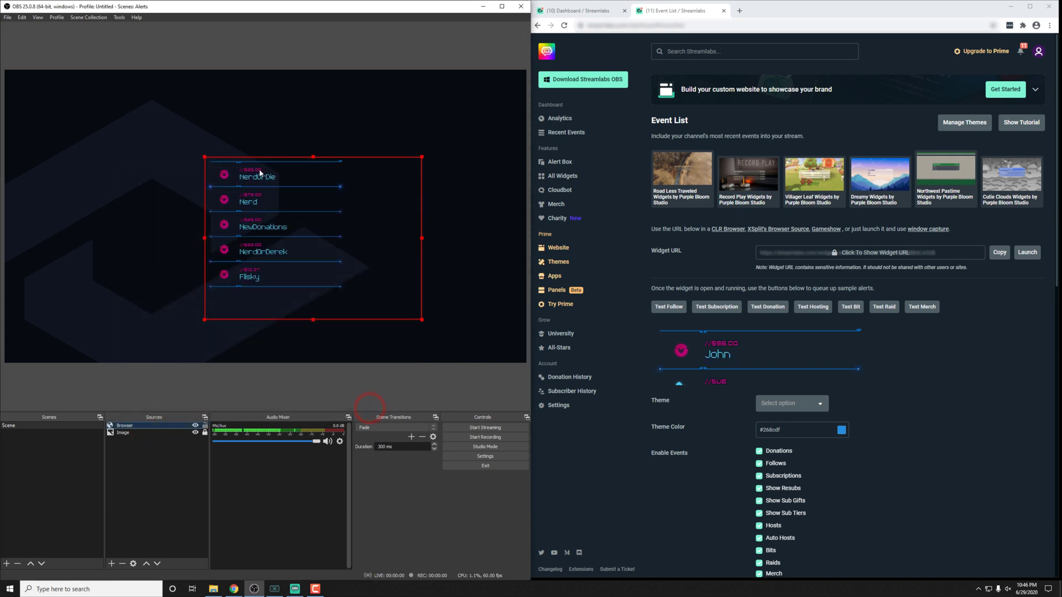
Toggle the Streamlabs OBS Event List source's visibility off and back on
{"action": "left_click", "coordinate": [295, 589]}
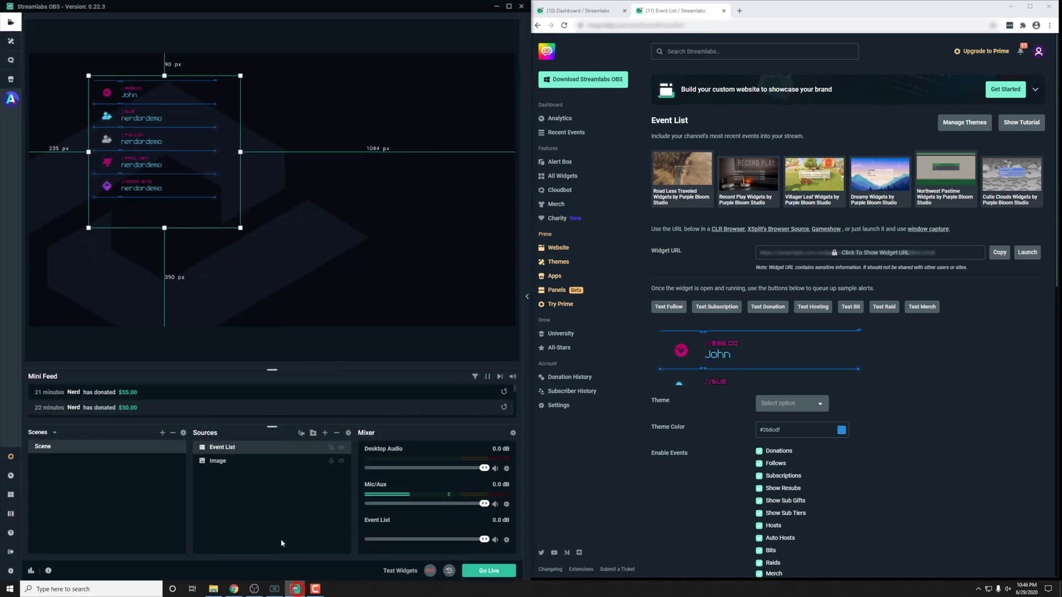
{"action": "left_click", "coordinate": [342, 449]}
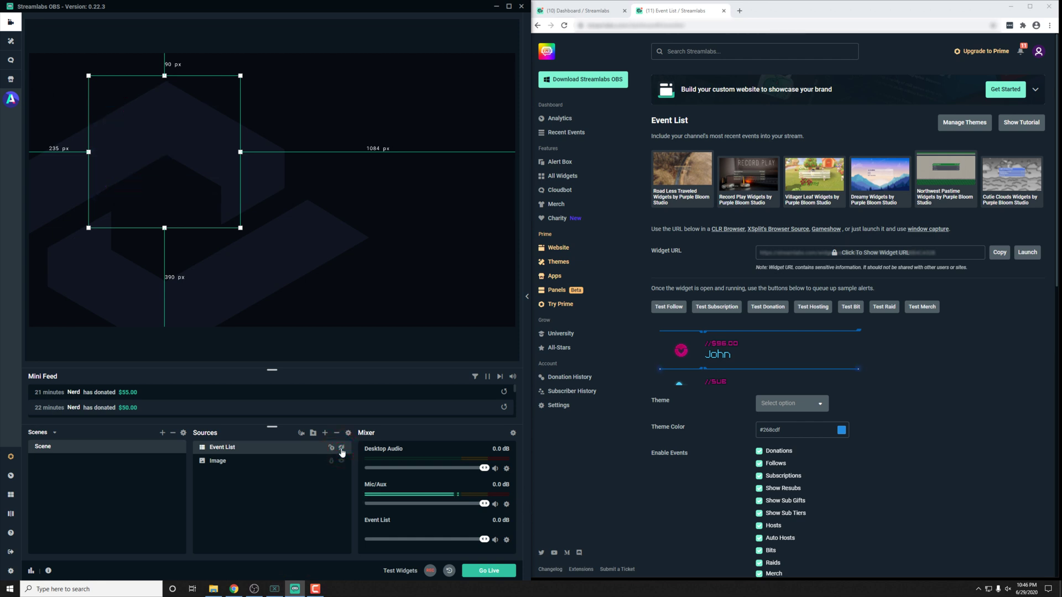
{"action": "left_click", "coordinate": [342, 449]}
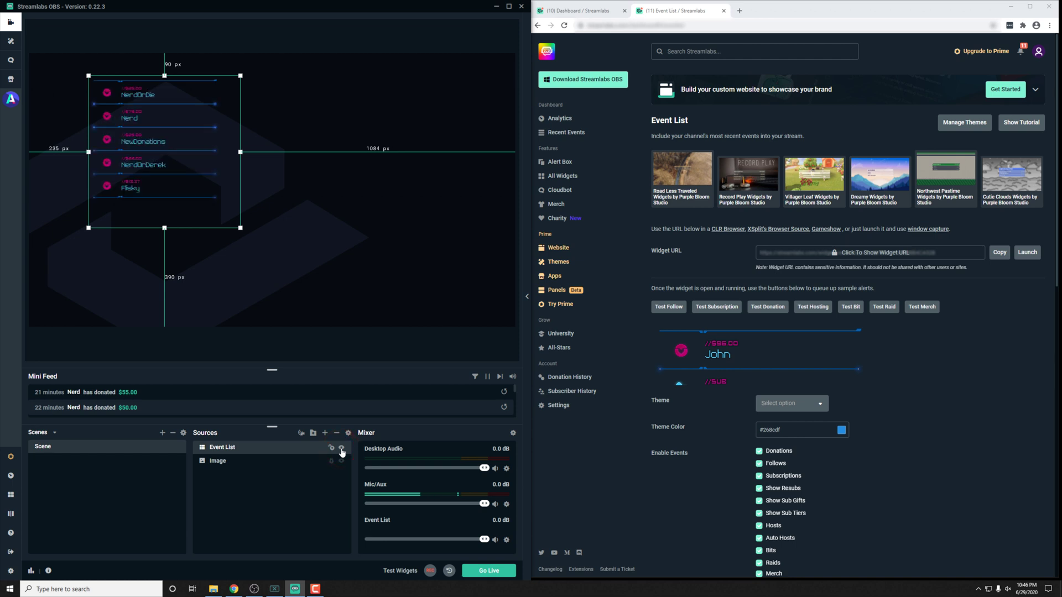
From the Event List's Test Widgets, send subscription, donation and two host test events
{"action": "double_click", "coordinate": [254, 449]}
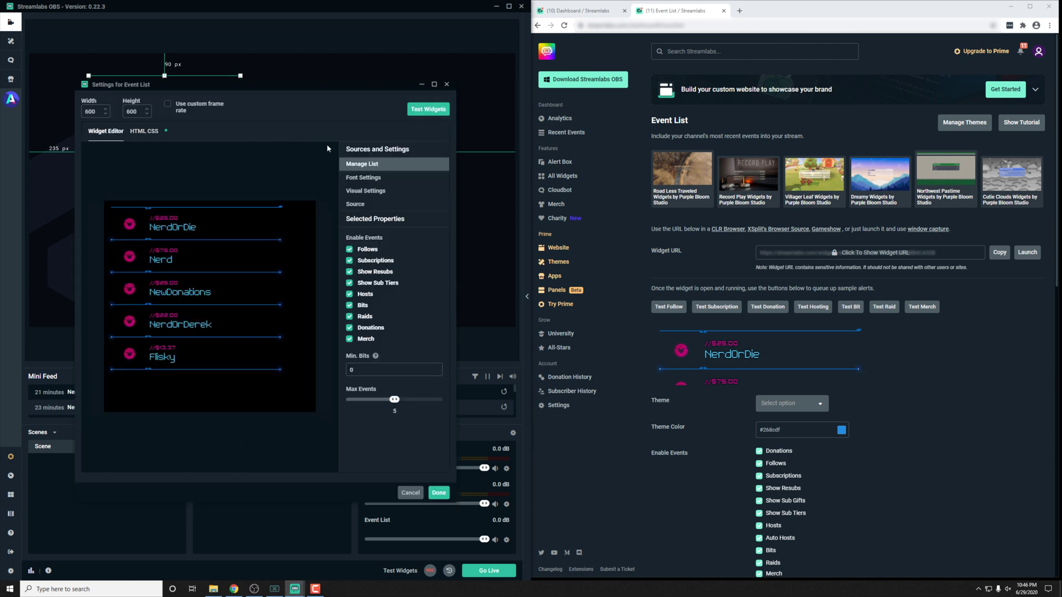
{"action": "left_click", "coordinate": [423, 110]}
{"action": "left_click", "coordinate": [309, 109]}
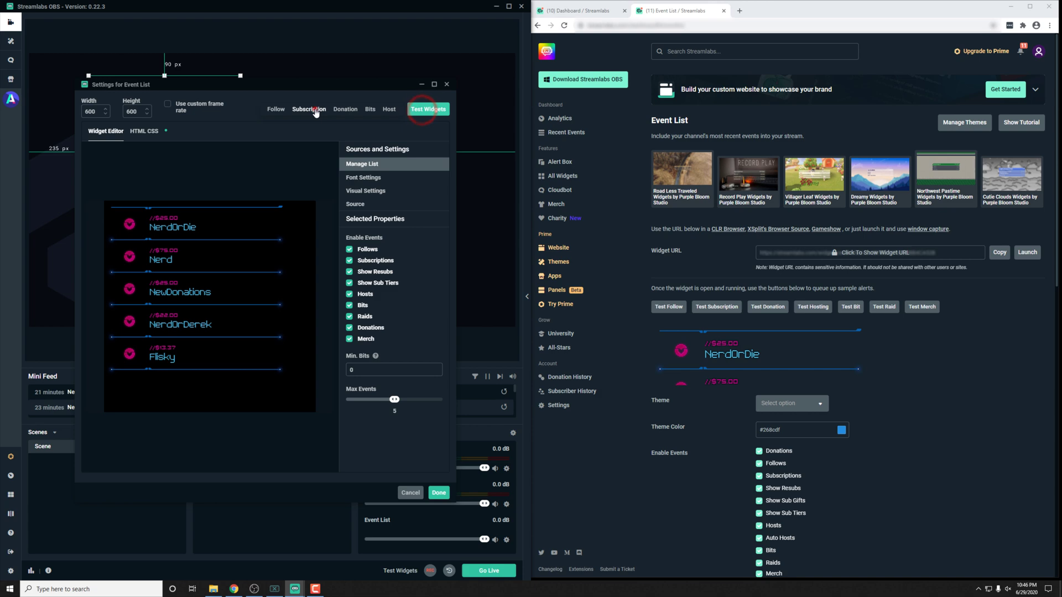
{"action": "left_click", "coordinate": [344, 110]}
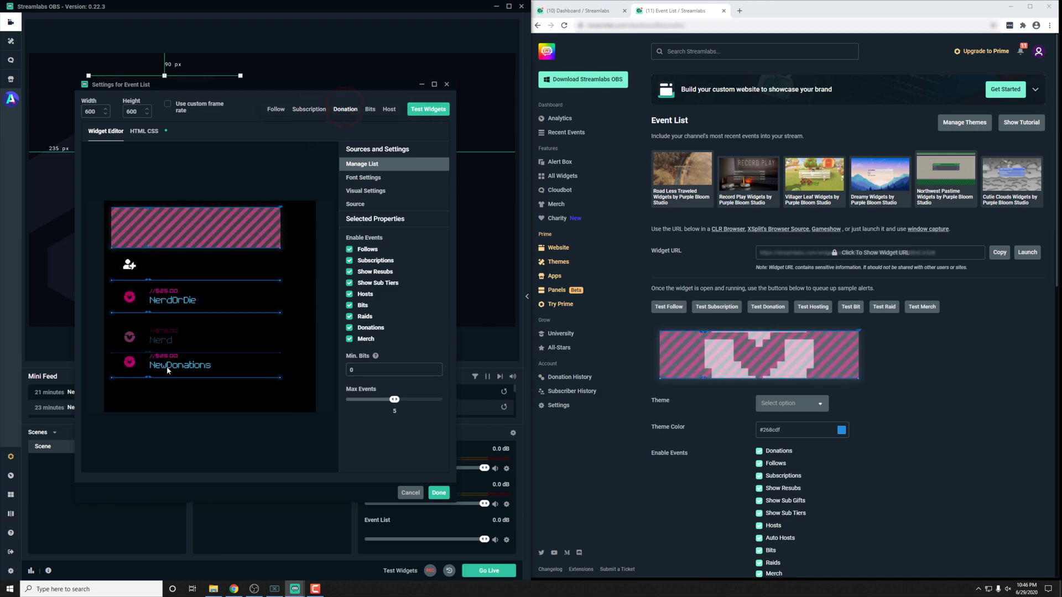
{"action": "left_click", "coordinate": [389, 109]}
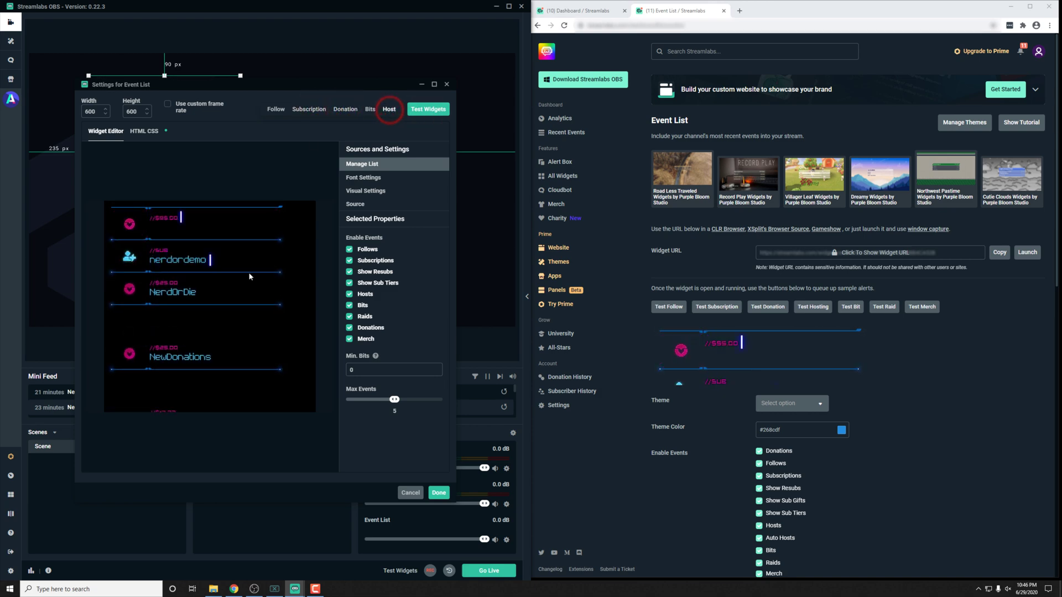
{"action": "left_click_drag", "start_coordinate": [308, 83], "coordinate": [495, 205]}
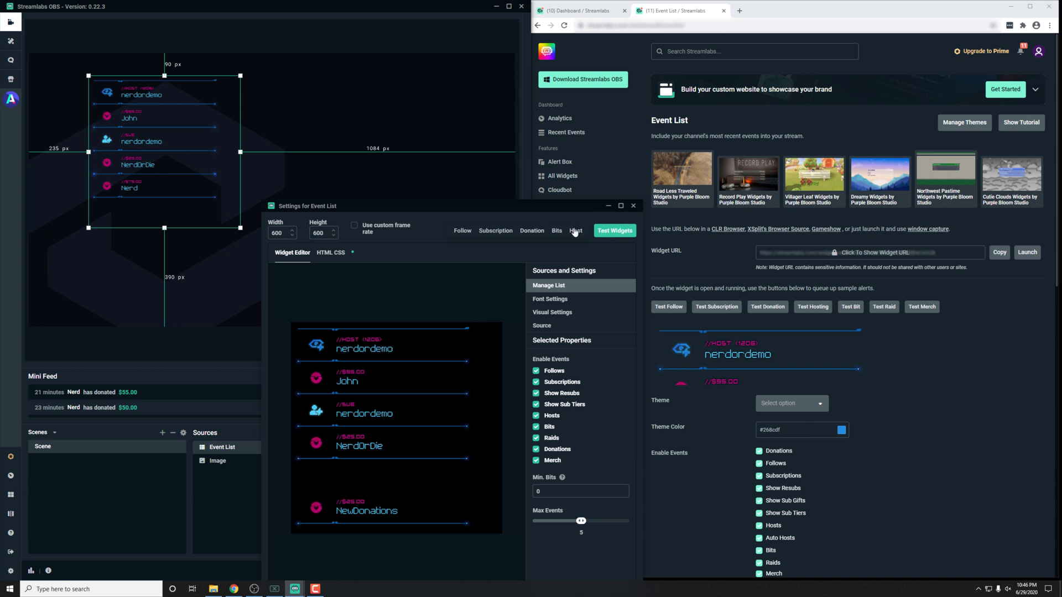
{"action": "left_click", "coordinate": [575, 231]}
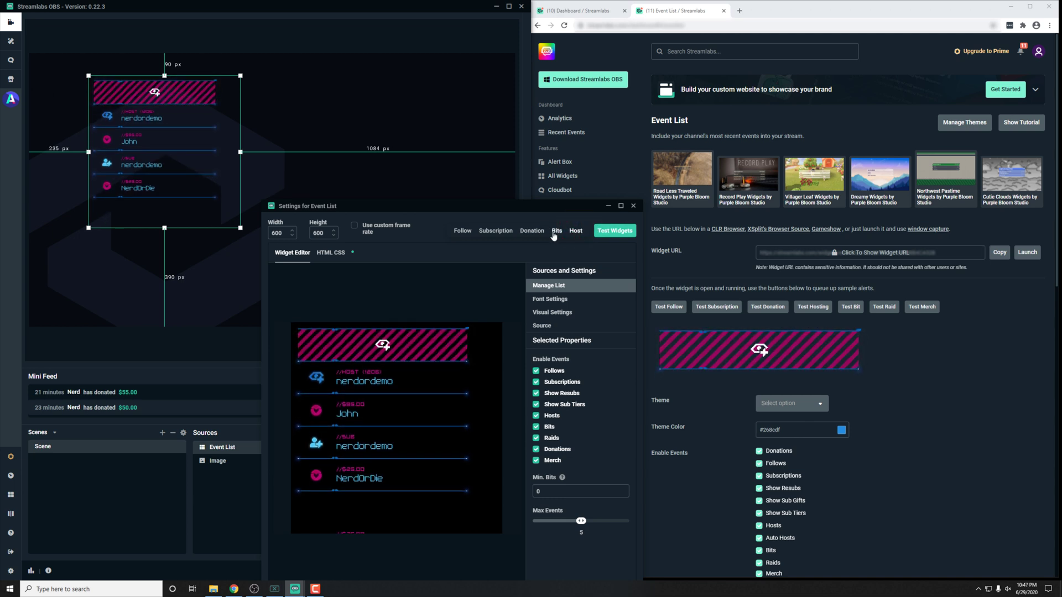
Fire another test alert, then open and close the Streamlabs OBS Event List settings
{"action": "left_click", "coordinate": [508, 233]}
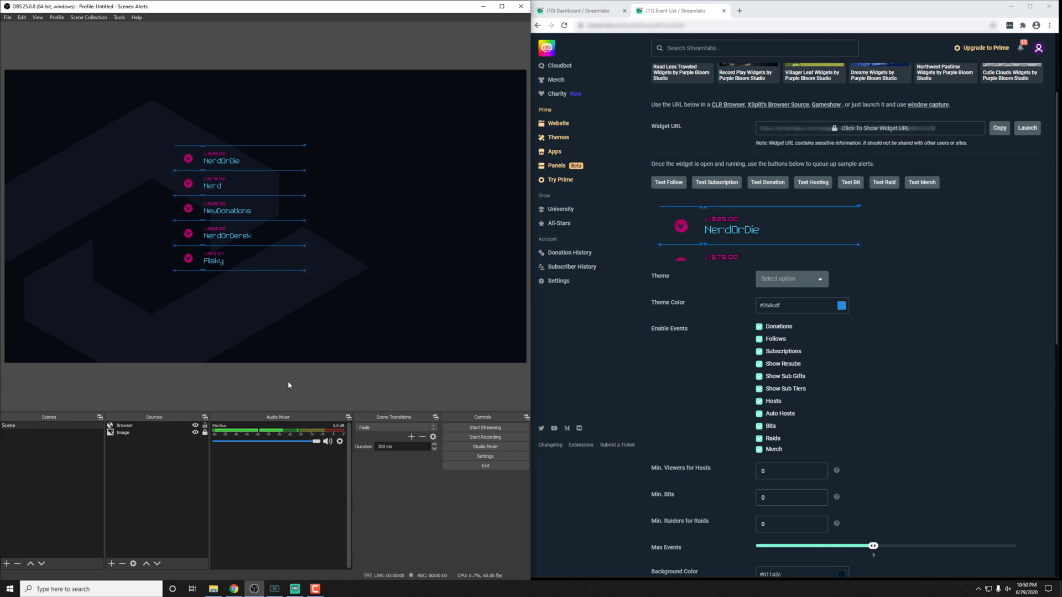
{"action": "left_click", "coordinate": [602, 372]}
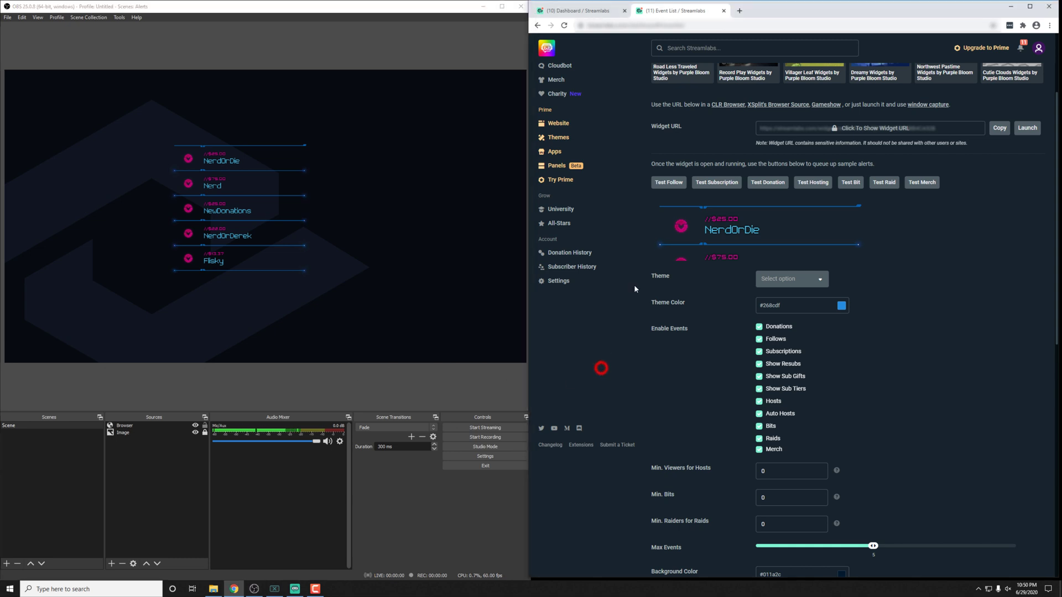
{"action": "left_click", "coordinate": [629, 24]}
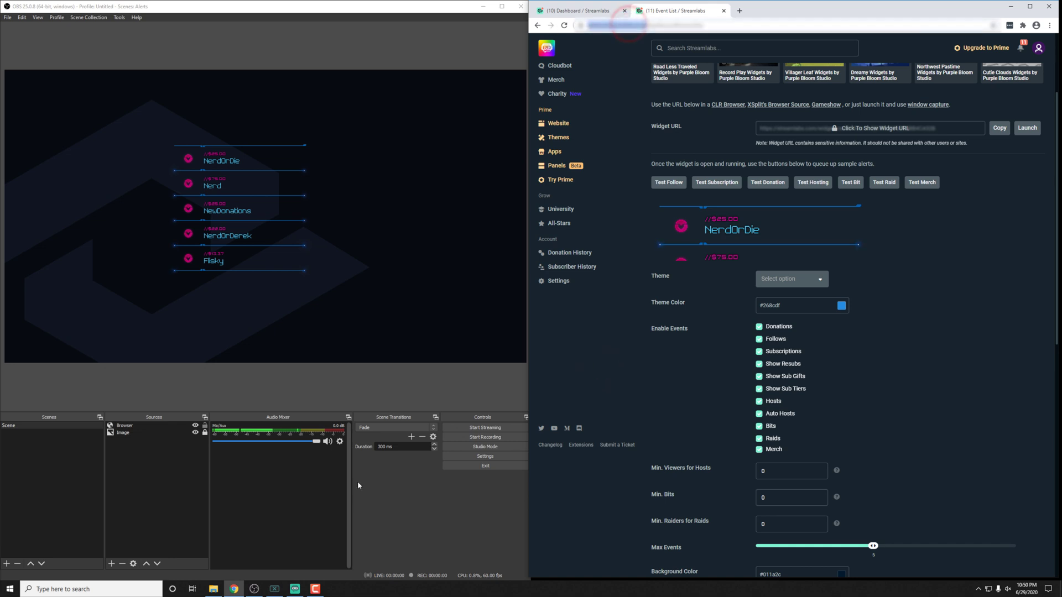
{"action": "left_click", "coordinate": [295, 588]}
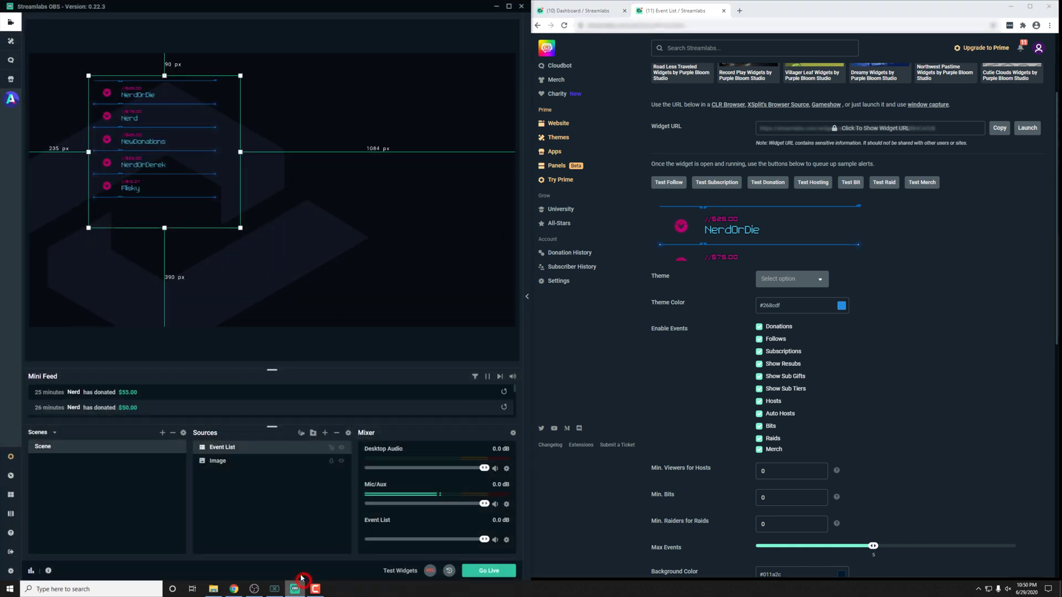
{"action": "left_click", "coordinate": [245, 451]}
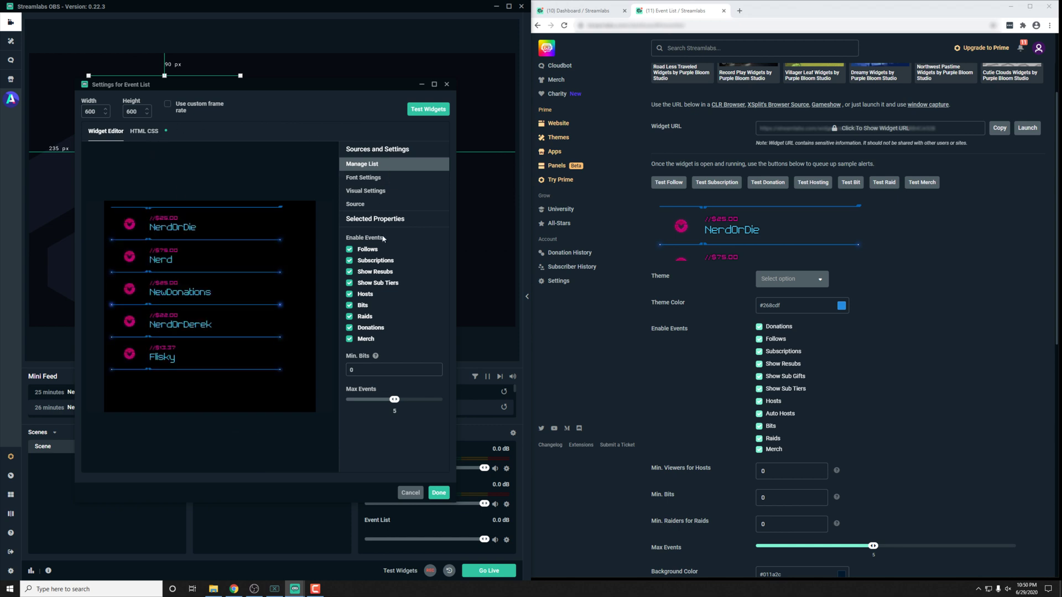
{"action": "left_click", "coordinate": [446, 84]}
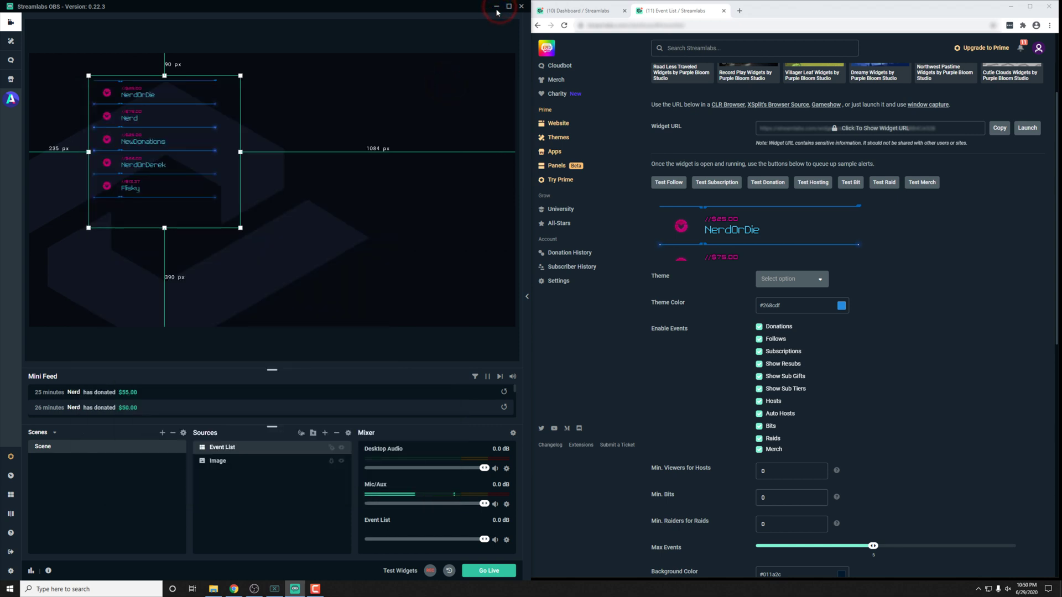
Minimize Streamlabs OBS so OBS Studio's five-entry event list preview sits beside the browser
{"action": "left_click", "coordinate": [496, 8]}
{"action": "left_click", "coordinate": [212, 176]}
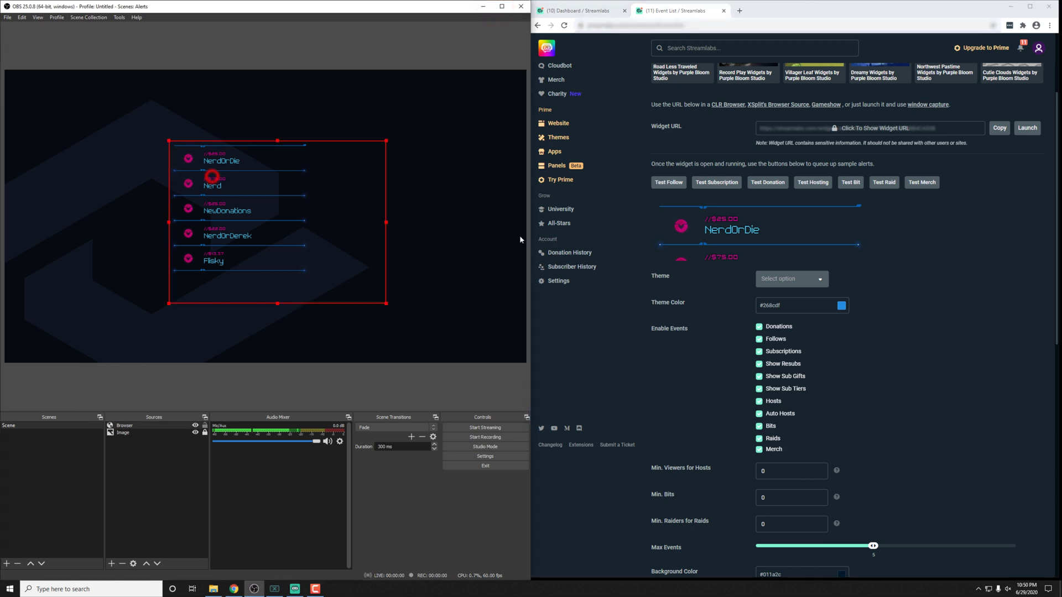
{"action": "left_click", "coordinate": [603, 368]}
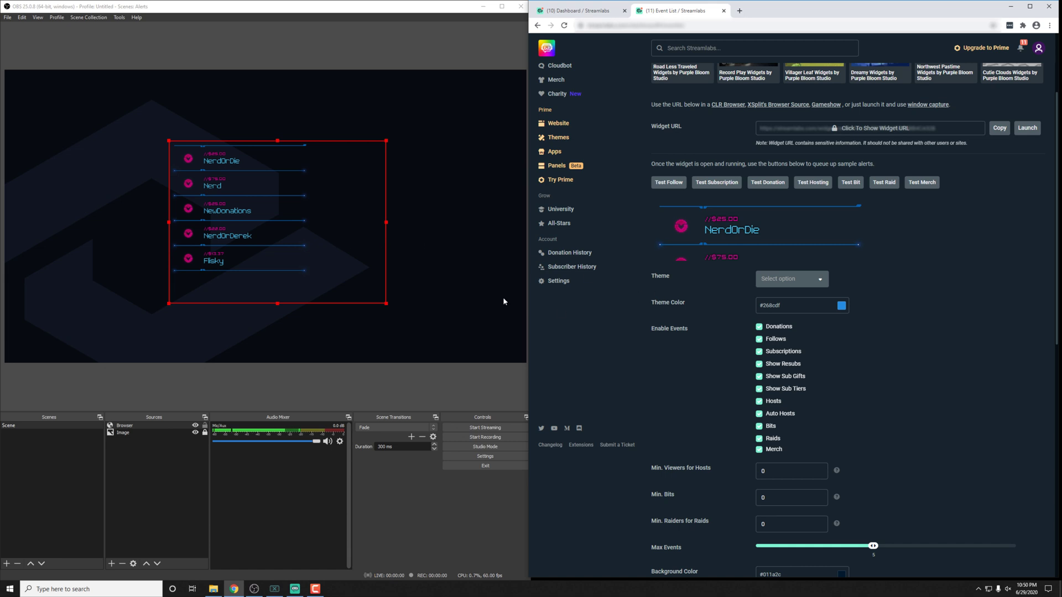
{"action": "left_click", "coordinate": [354, 62]}
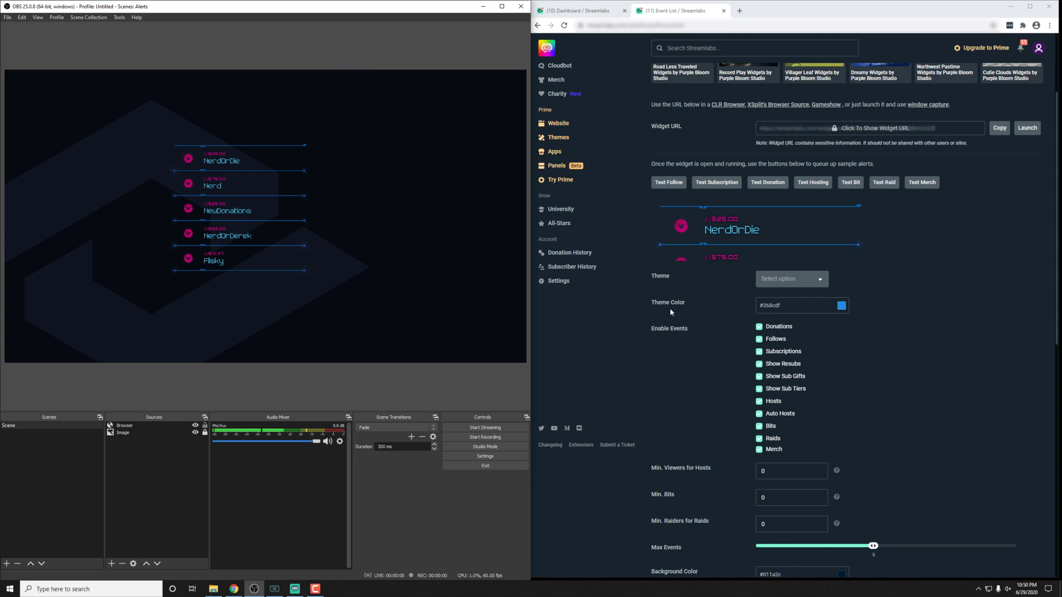
{"action": "left_click", "coordinate": [297, 591]}
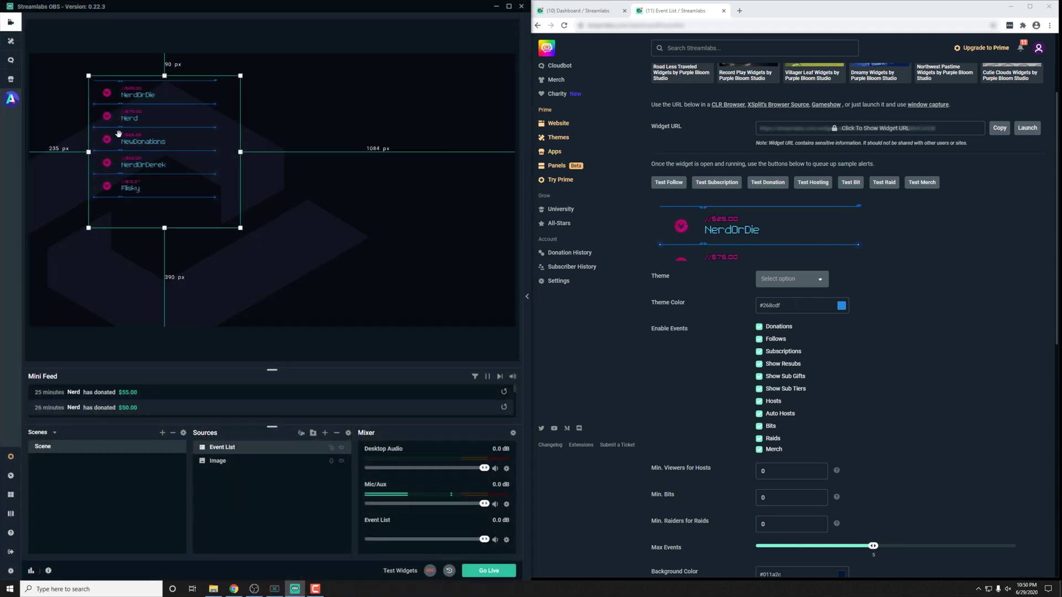
{"action": "left_click", "coordinate": [496, 7]}
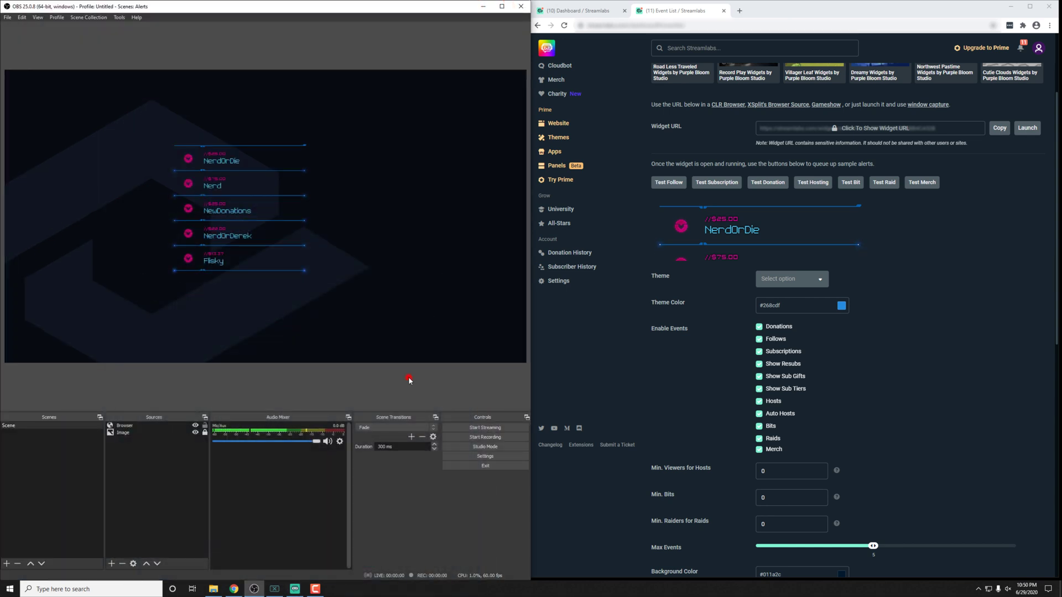
Check the Min. Viewers for Hosts and background colour values, leaving them unchanged
{"action": "left_click", "coordinate": [409, 378]}
{"action": "scroll", "coordinate": [727, 410], "scroll_direction": "down", "scroll_amount": 2}
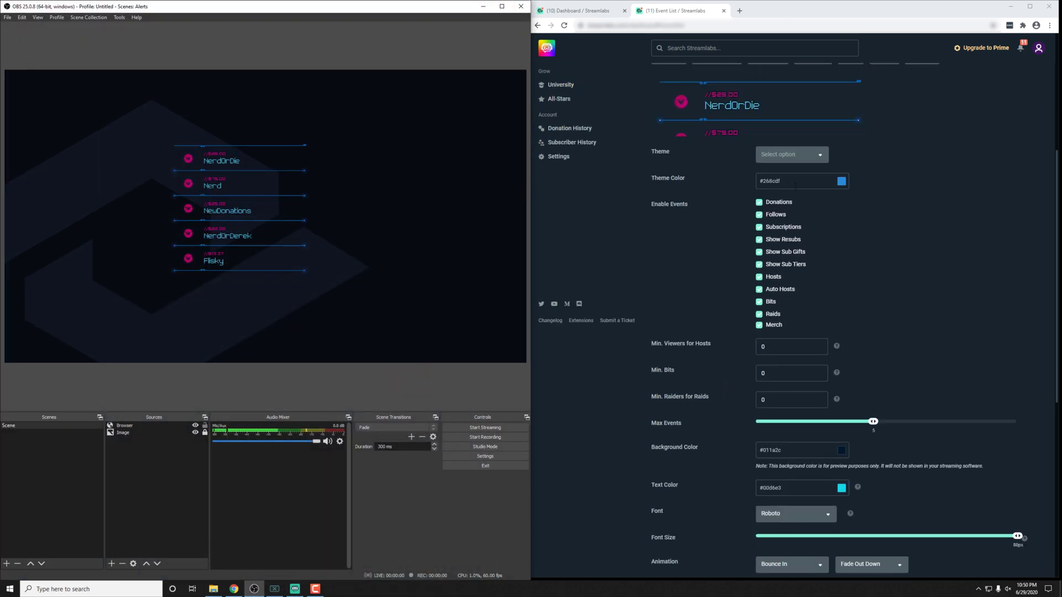
{"action": "scroll", "coordinate": [762, 303], "scroll_direction": "down", "scroll_amount": 2}
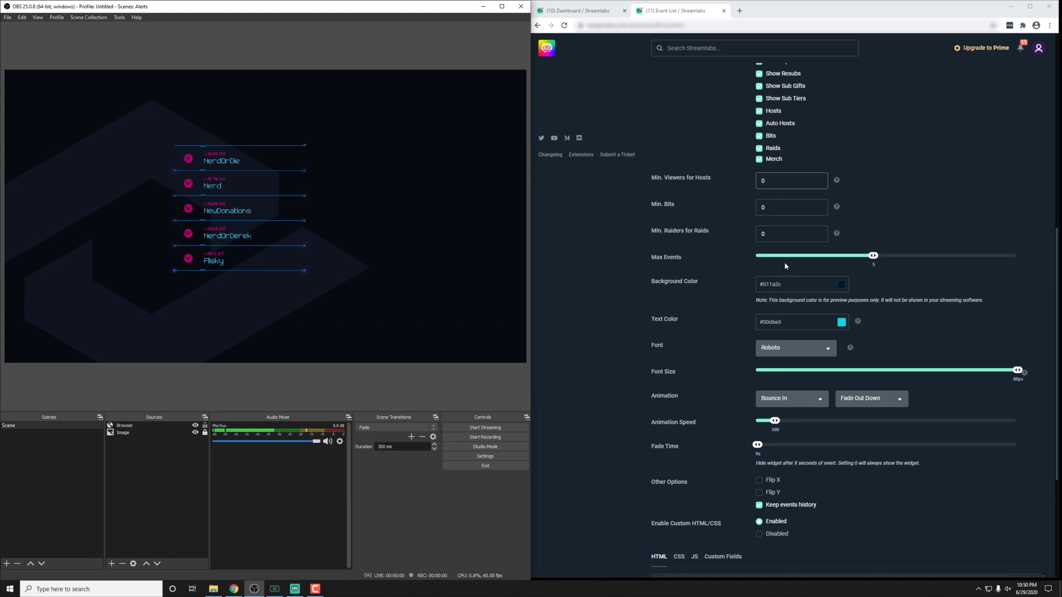
{"action": "double_click", "coordinate": [779, 178]}
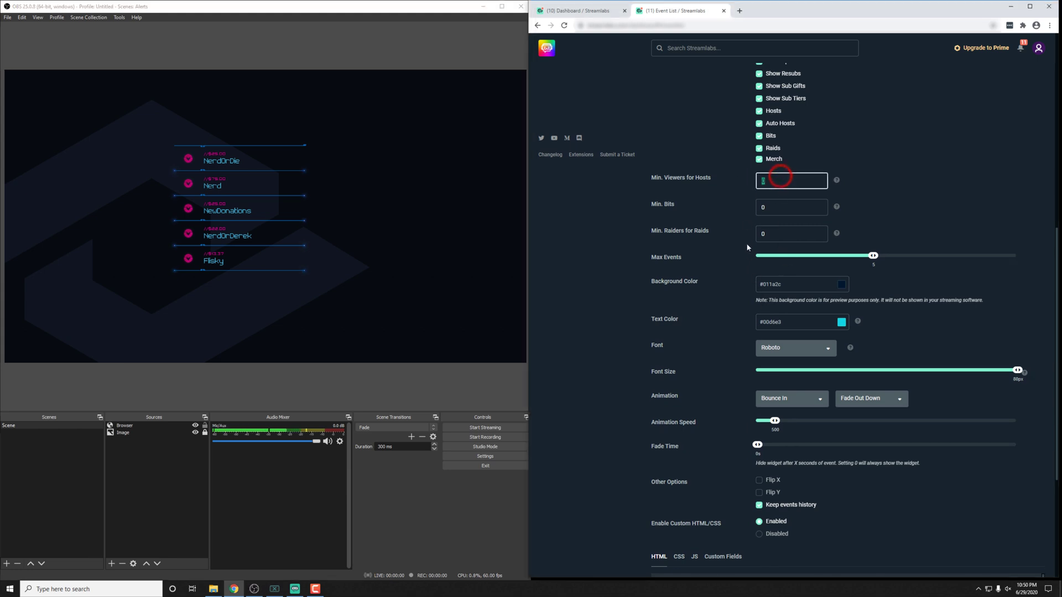
{"action": "left_click", "coordinate": [686, 259]}
{"action": "double_click", "coordinate": [796, 287]}
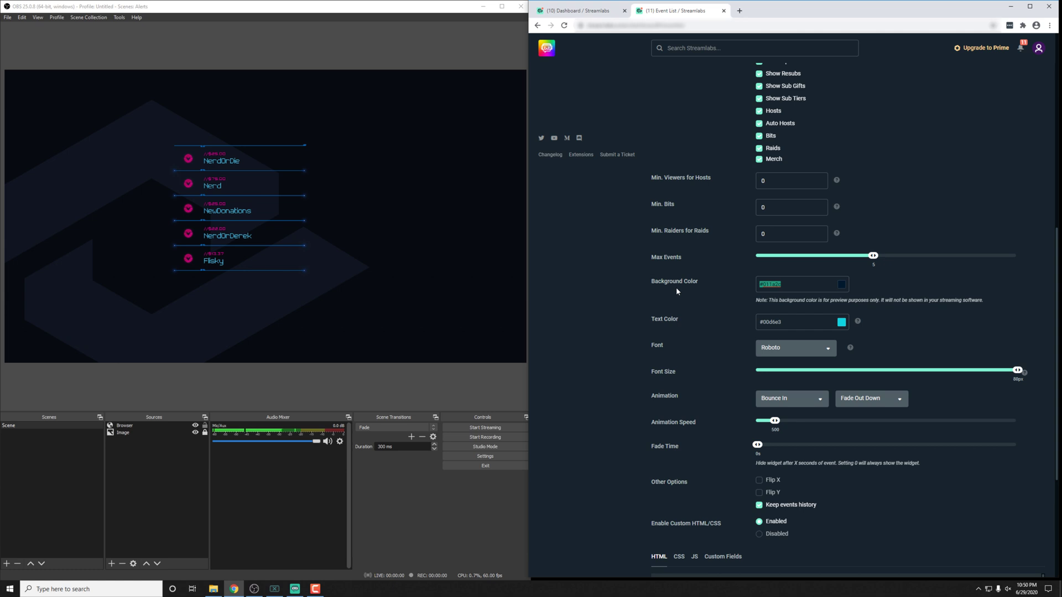
{"action": "scroll", "coordinate": [675, 287], "scroll_direction": "down", "scroll_amount": 2}
Change the text colour to red #E30000 and save the widget settings
{"action": "double_click", "coordinate": [789, 239]}
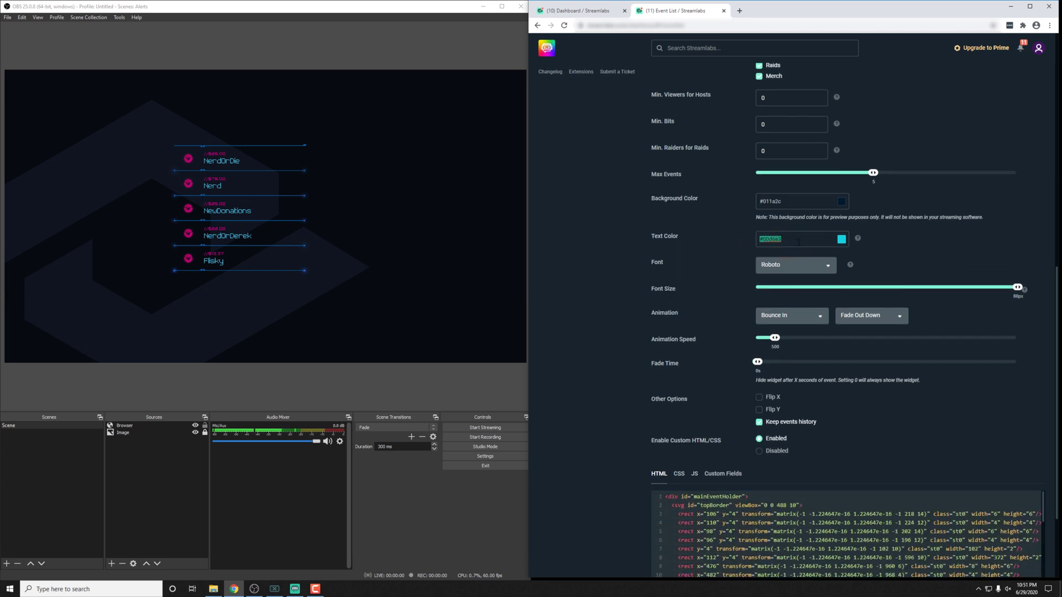
{"action": "left_click", "coordinate": [841, 241]}
{"action": "left_click", "coordinate": [770, 308]}
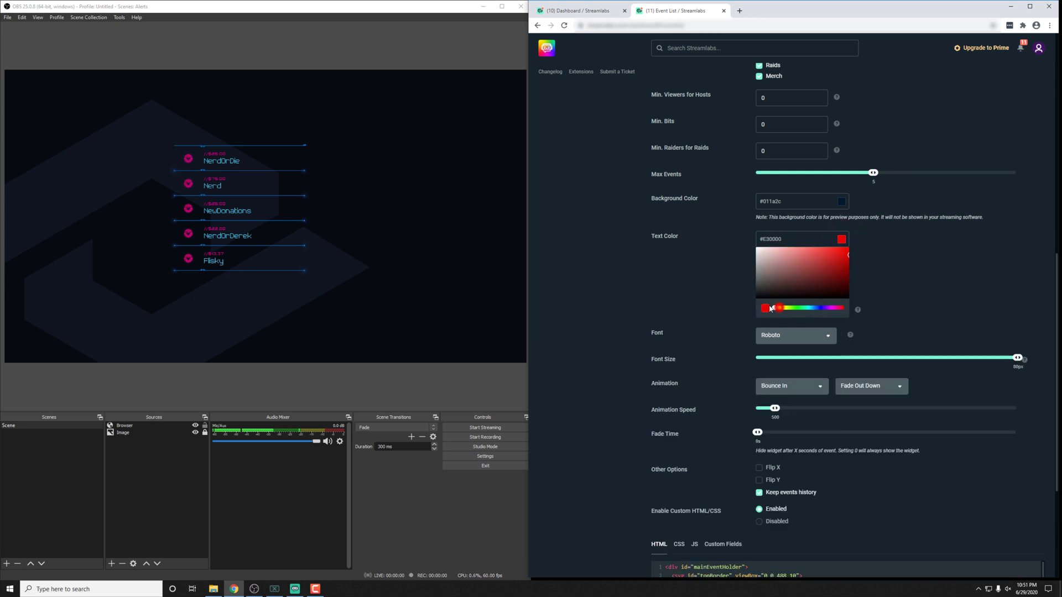
{"action": "scroll", "coordinate": [772, 309], "scroll_direction": "down", "scroll_amount": 3}
{"action": "left_click", "coordinate": [846, 559]}
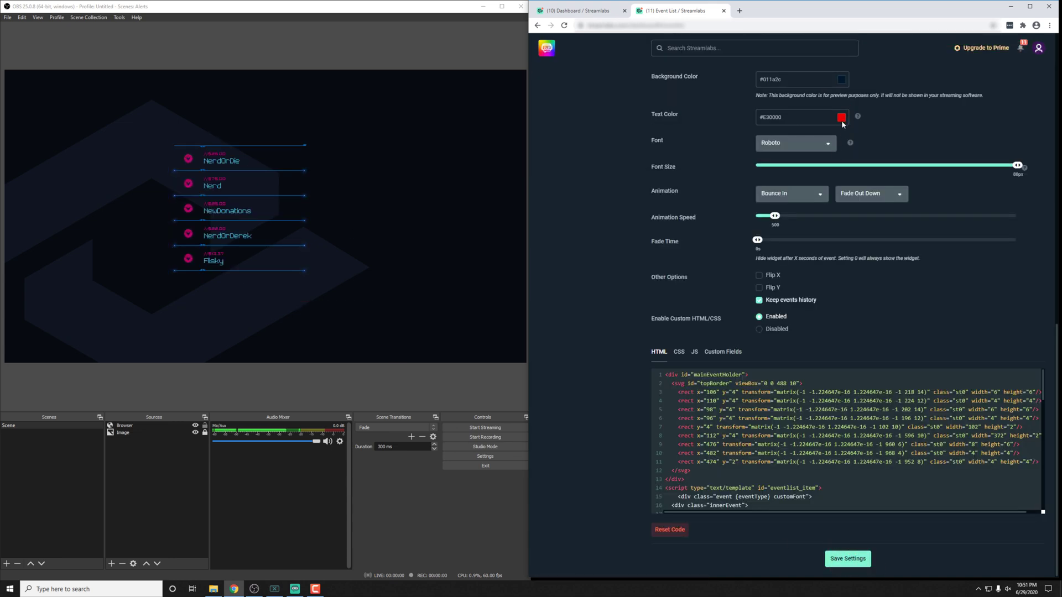
Browse the Custom Fields tab's layout and colour fields, keeping the Roboto font
{"action": "left_click", "coordinate": [723, 352]}
{"action": "scroll", "coordinate": [725, 354], "scroll_direction": "down", "scroll_amount": 1}
{"action": "scroll", "coordinate": [674, 365], "scroll_direction": "up", "scroll_amount": 2}
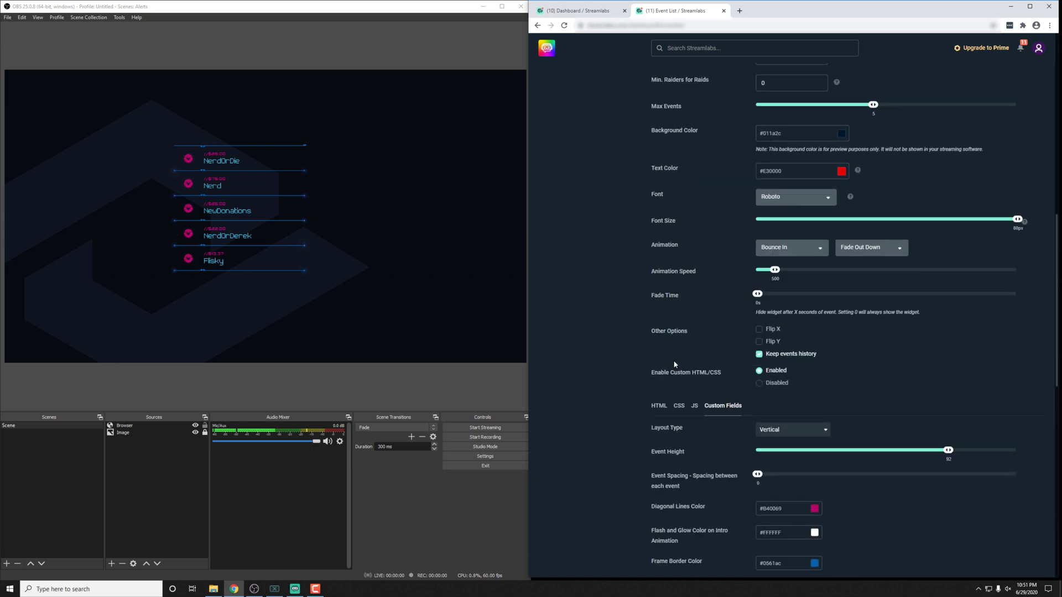
{"action": "scroll", "coordinate": [674, 364], "scroll_direction": "up", "scroll_amount": 1}
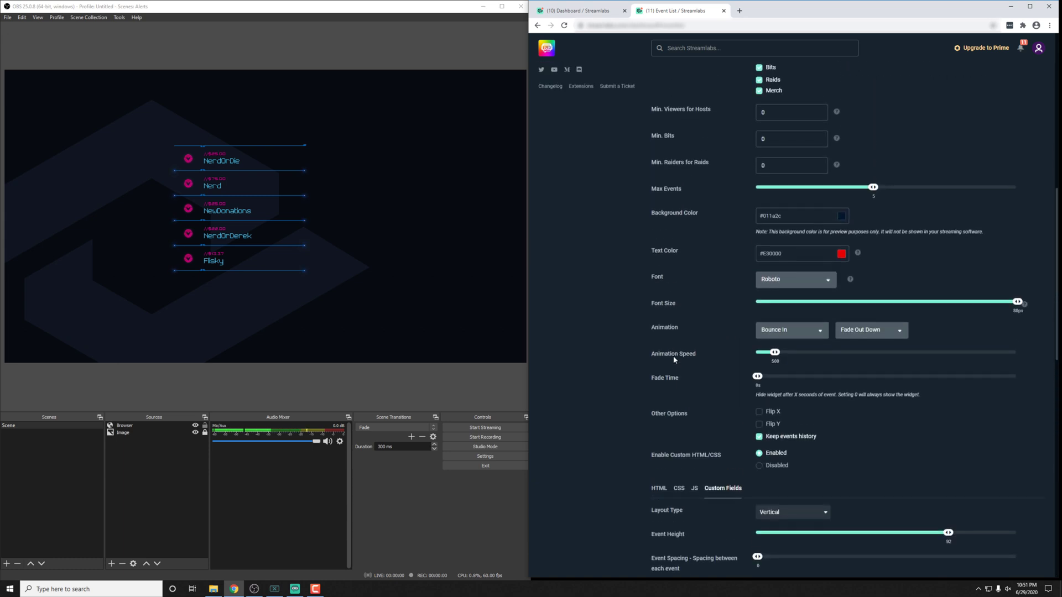
{"action": "left_click", "coordinate": [690, 284]}
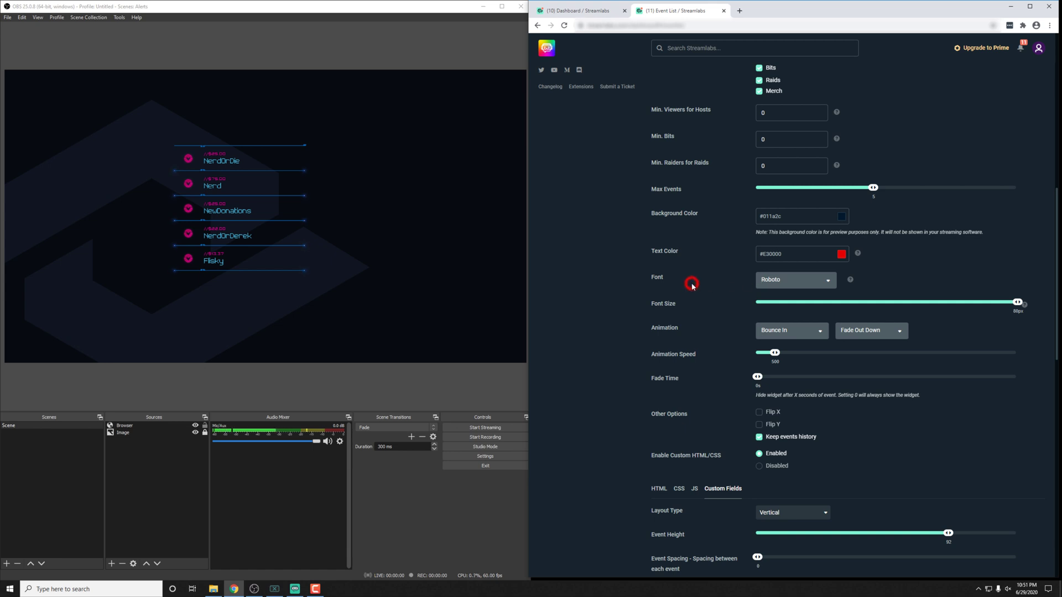
{"action": "left_click", "coordinate": [788, 281]}
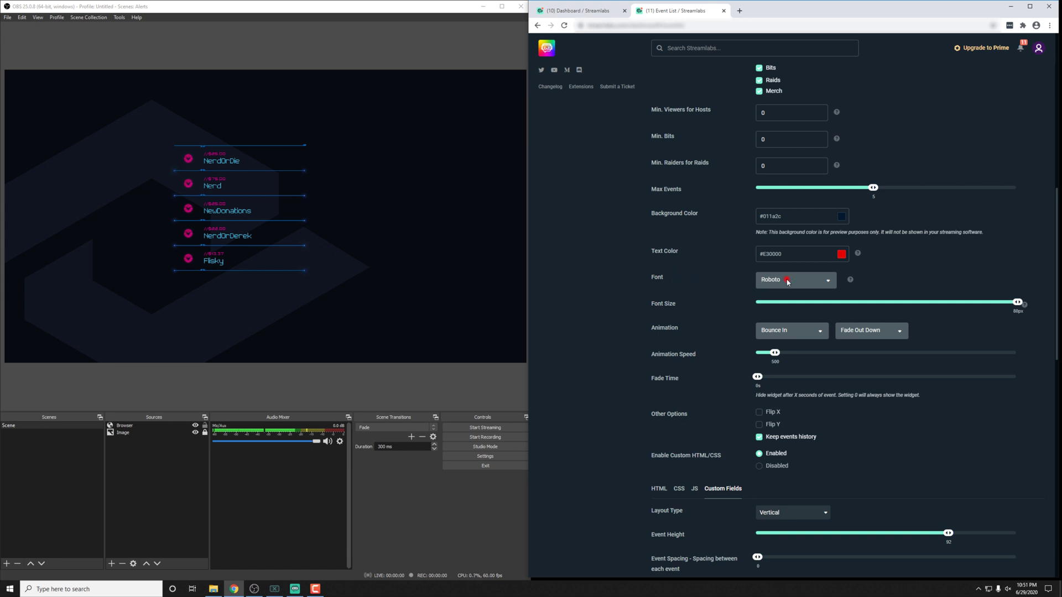
{"action": "left_click", "coordinate": [828, 282]}
{"action": "scroll", "coordinate": [699, 303], "scroll_direction": "down", "scroll_amount": 3}
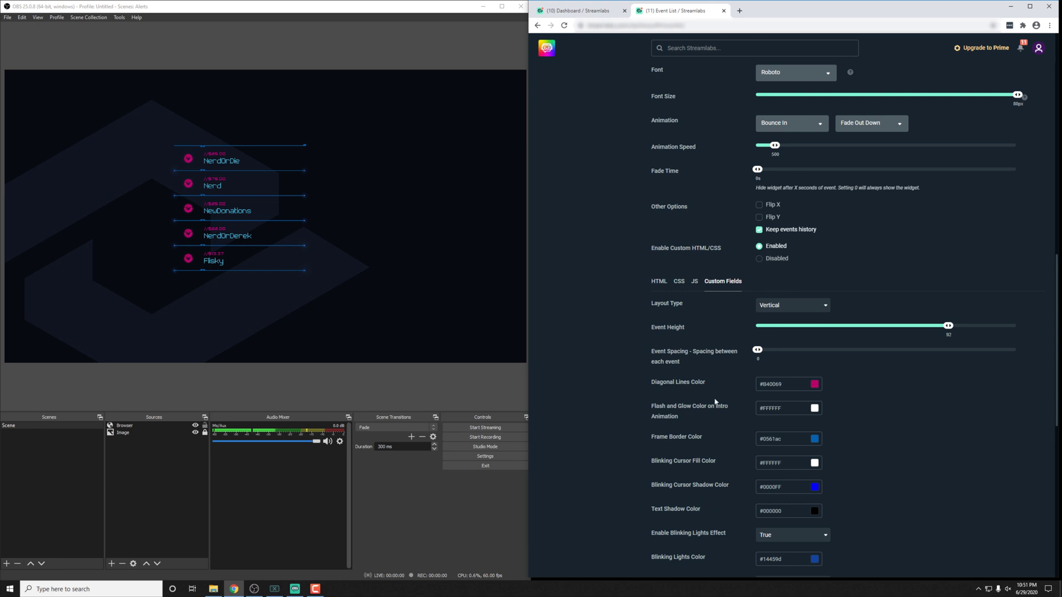
{"action": "scroll", "coordinate": [713, 401], "scroll_direction": "up", "scroll_amount": 3}
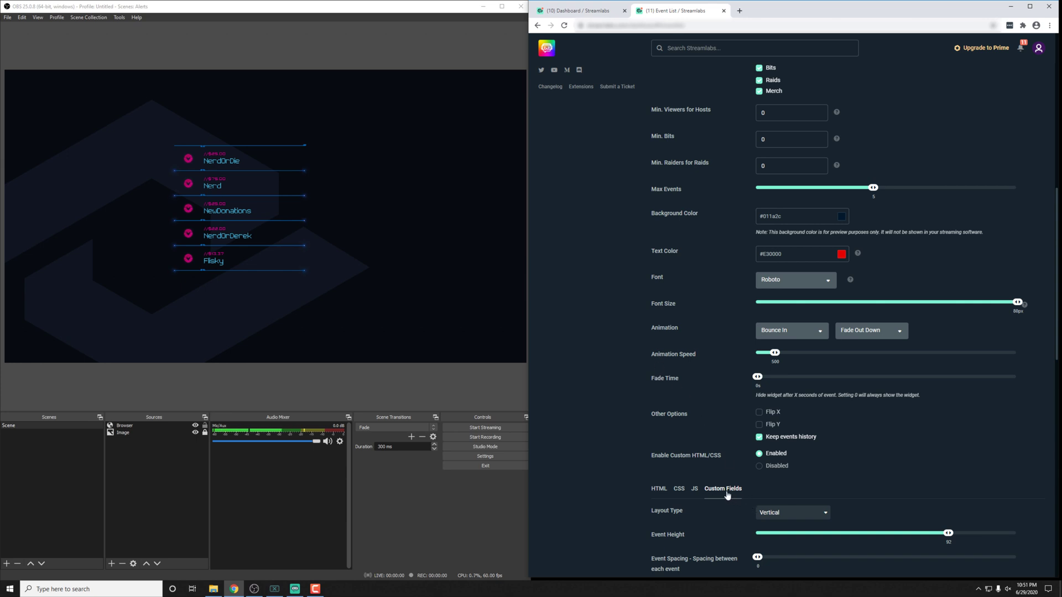
{"action": "scroll", "coordinate": [695, 371], "scroll_direction": "down", "scroll_amount": 3}
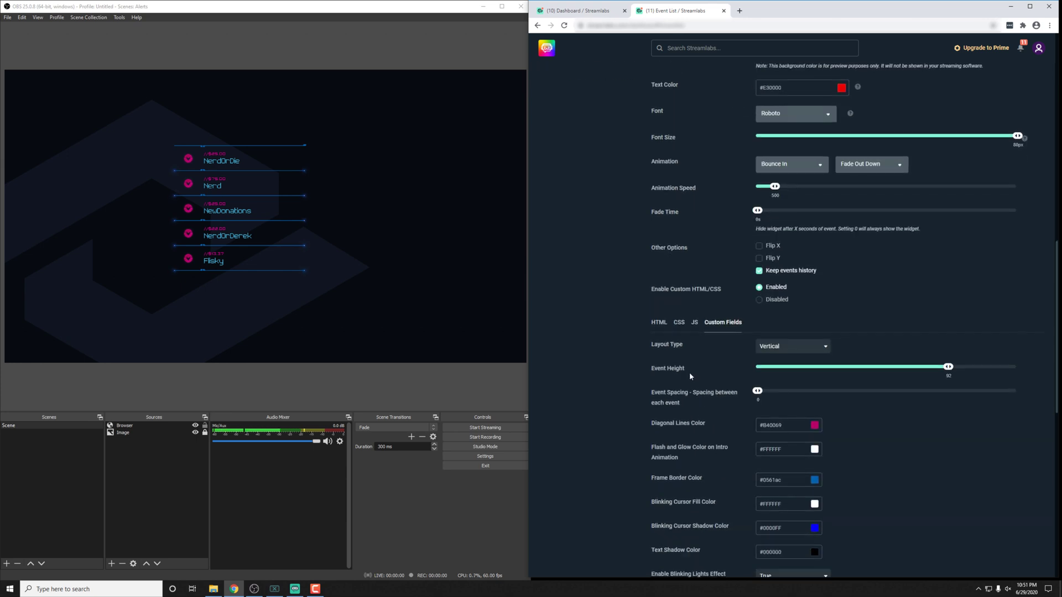
{"action": "scroll", "coordinate": [689, 373], "scroll_direction": "down", "scroll_amount": 3}
{"action": "scroll", "coordinate": [628, 400], "scroll_direction": "up", "scroll_amount": 5}
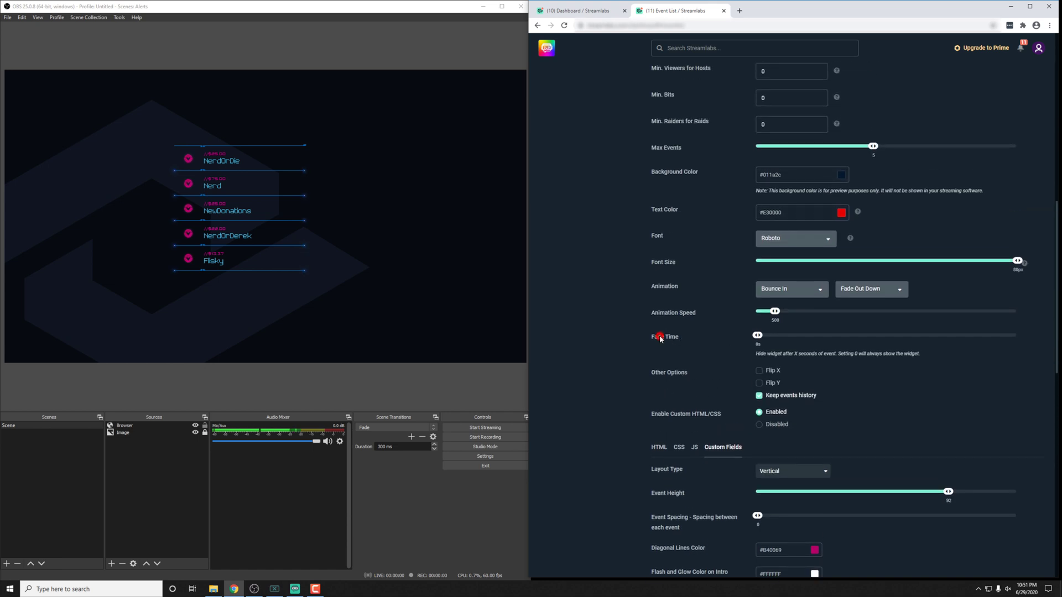
Set the event list Fade Time to 2 seconds and save the widget settings
{"action": "left_click", "coordinate": [660, 337]}
{"action": "left_click_drag", "start_coordinate": [760, 339], "coordinate": [769, 354]}
{"action": "scroll", "coordinate": [696, 346], "scroll_direction": "down", "scroll_amount": 12}
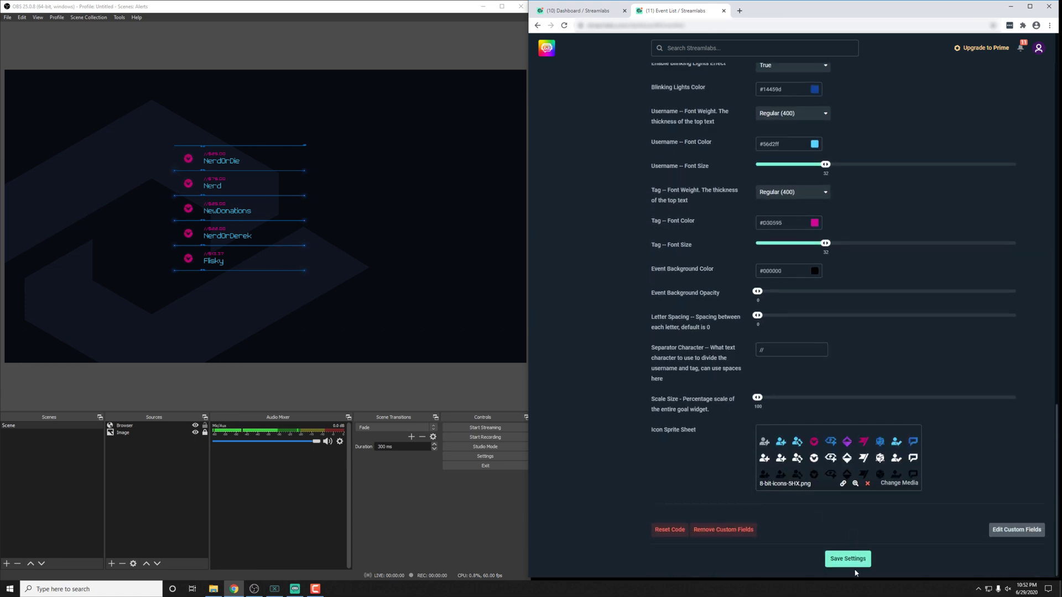
{"action": "left_click", "coordinate": [852, 565]}
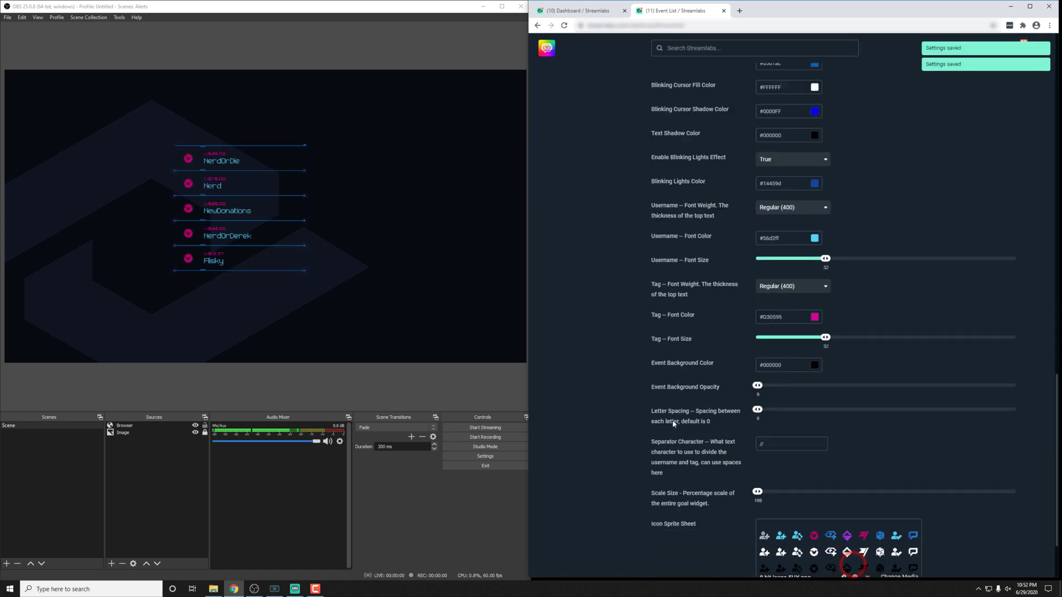
Return Fade Time to 0 and save the widget settings again
{"action": "scroll", "coordinate": [672, 424], "scroll_direction": "up", "scroll_amount": 6}
{"action": "scroll", "coordinate": [671, 419], "scroll_direction": "up", "scroll_amount": 3}
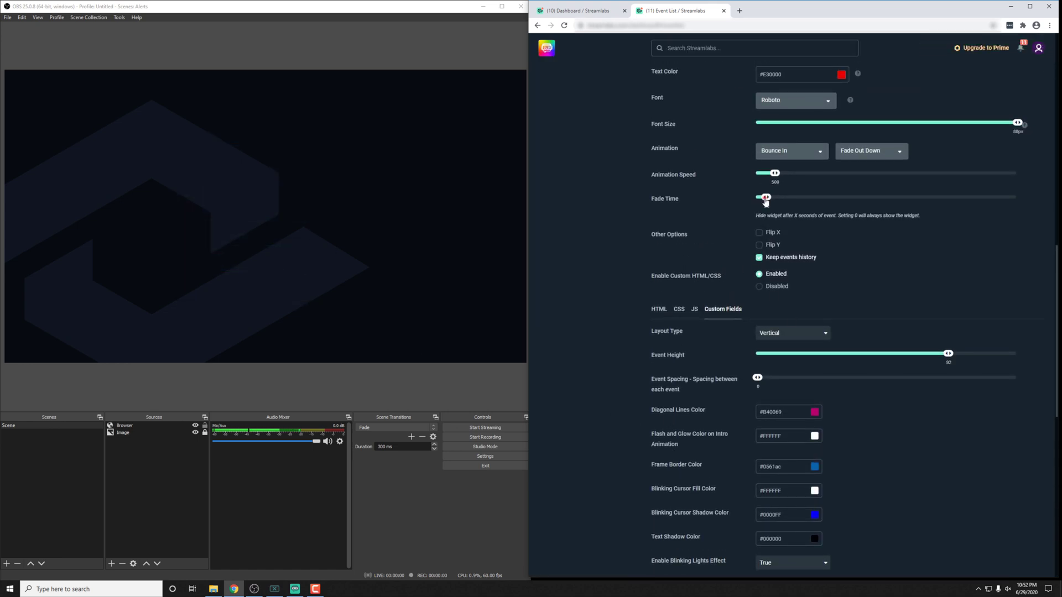
{"action": "left_click_drag", "start_coordinate": [766, 198], "coordinate": [732, 209]}
{"action": "scroll", "coordinate": [665, 337], "scroll_direction": "down", "scroll_amount": 9}
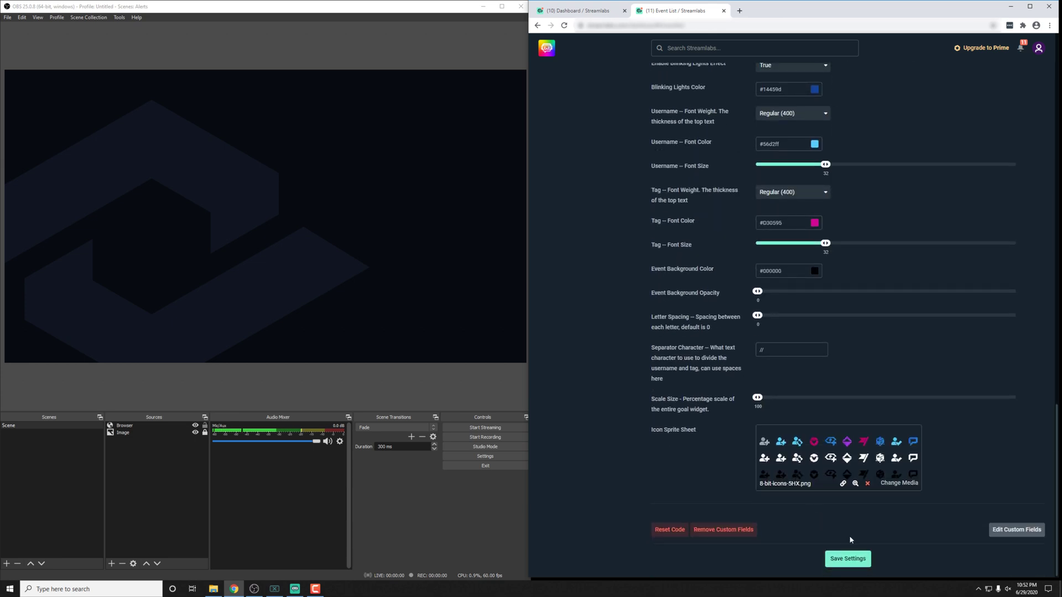
{"action": "left_click", "coordinate": [839, 560]}
Enable Flip X and Flip Y for the event list and save the settings
{"action": "scroll", "coordinate": [696, 426], "scroll_direction": "up", "scroll_amount": 10}
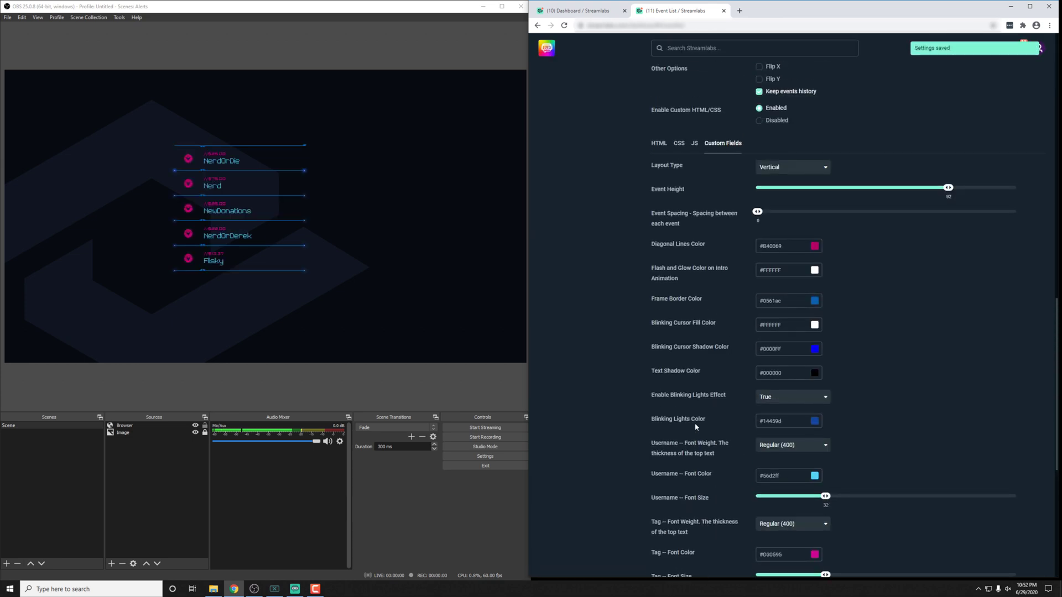
{"action": "scroll", "coordinate": [696, 426], "scroll_direction": "up", "scroll_amount": 2}
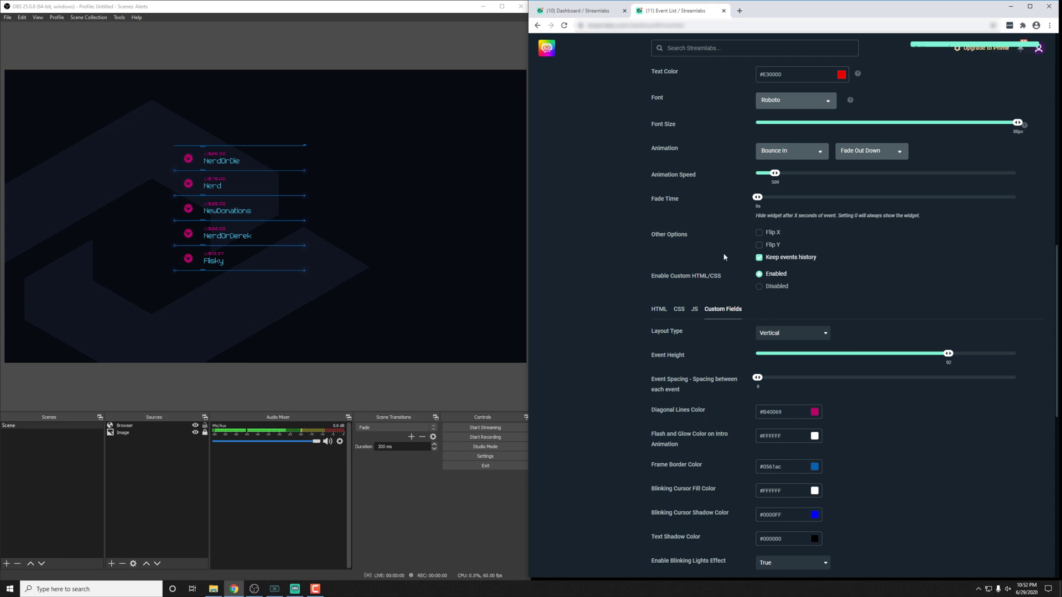
{"action": "left_click", "coordinate": [759, 233]}
{"action": "left_click", "coordinate": [760, 245]}
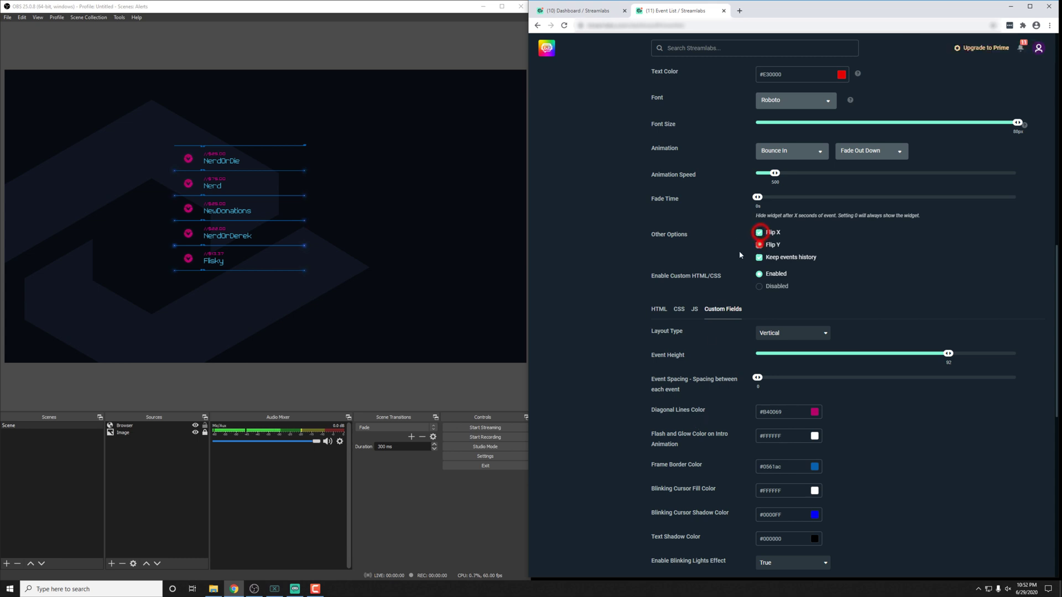
{"action": "scroll", "coordinate": [629, 326], "scroll_direction": "down", "scroll_amount": 9}
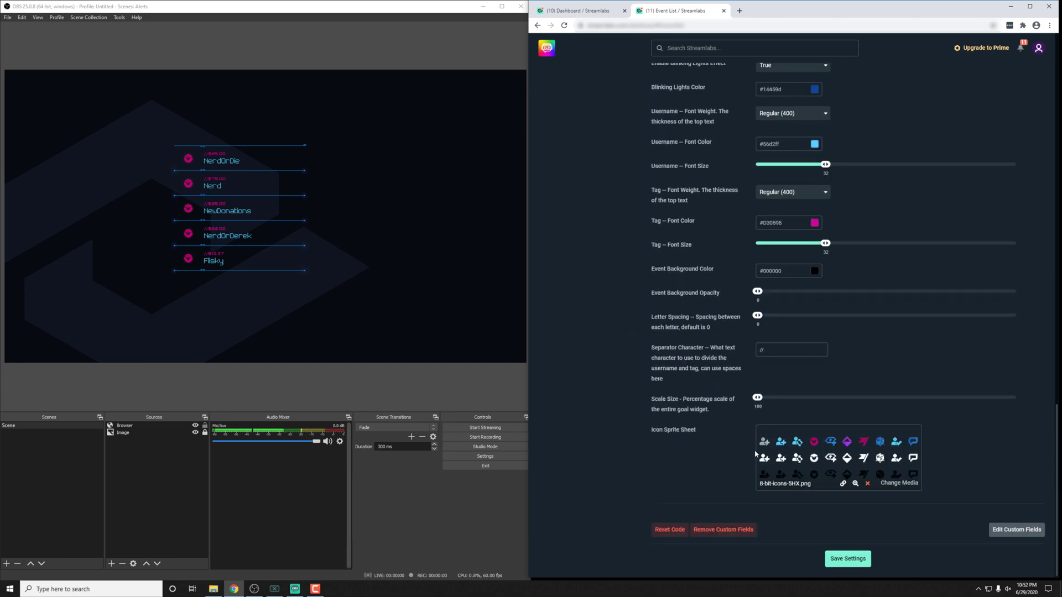
{"action": "left_click", "coordinate": [838, 558]}
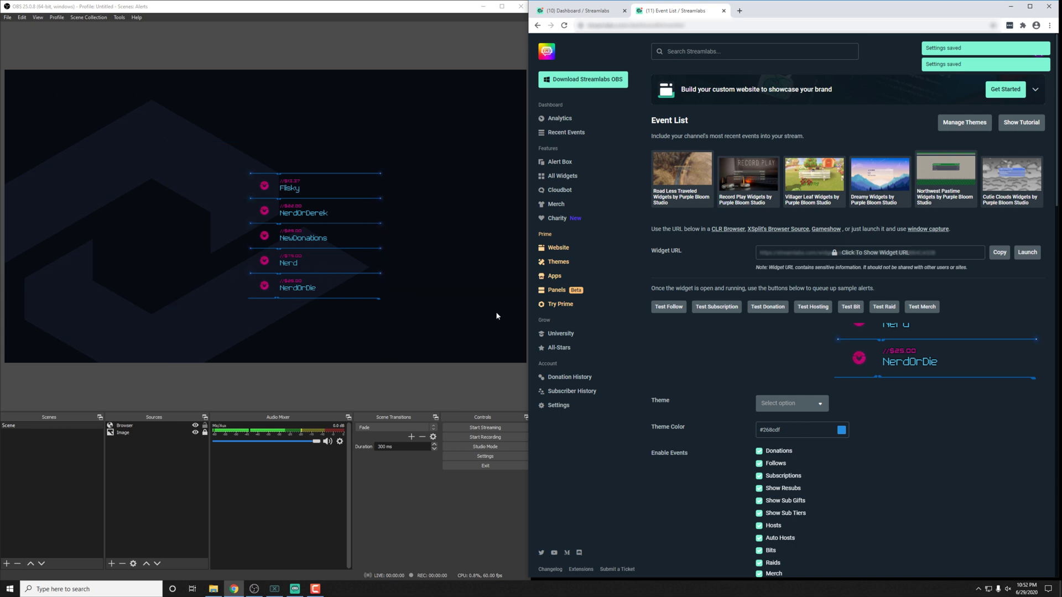
Send test subscription, donation and hosting alerts to the event list
{"action": "left_click", "coordinate": [720, 307]}
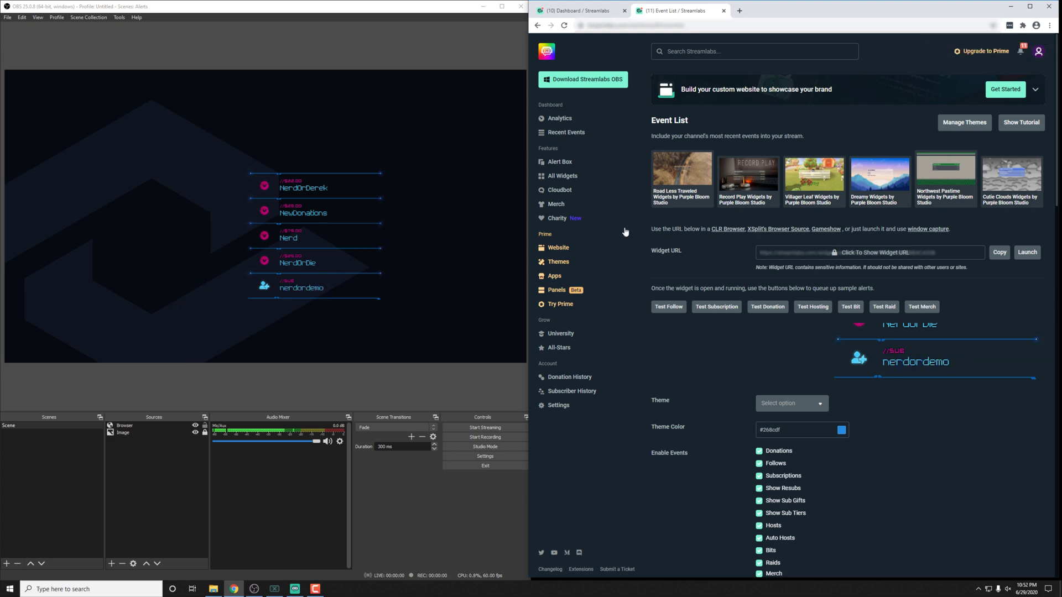
{"action": "left_click", "coordinate": [768, 307]}
{"action": "left_click", "coordinate": [817, 308]}
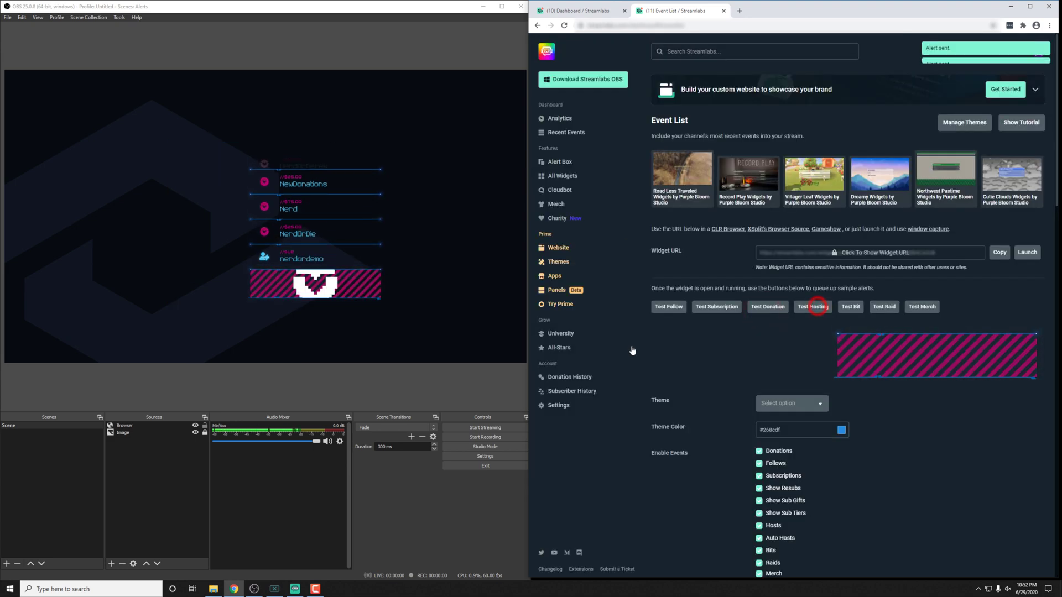
Toggle horizontal flipping, then bring up the Custom Fields settings
{"action": "scroll", "coordinate": [650, 387], "scroll_direction": "down", "scroll_amount": 12}
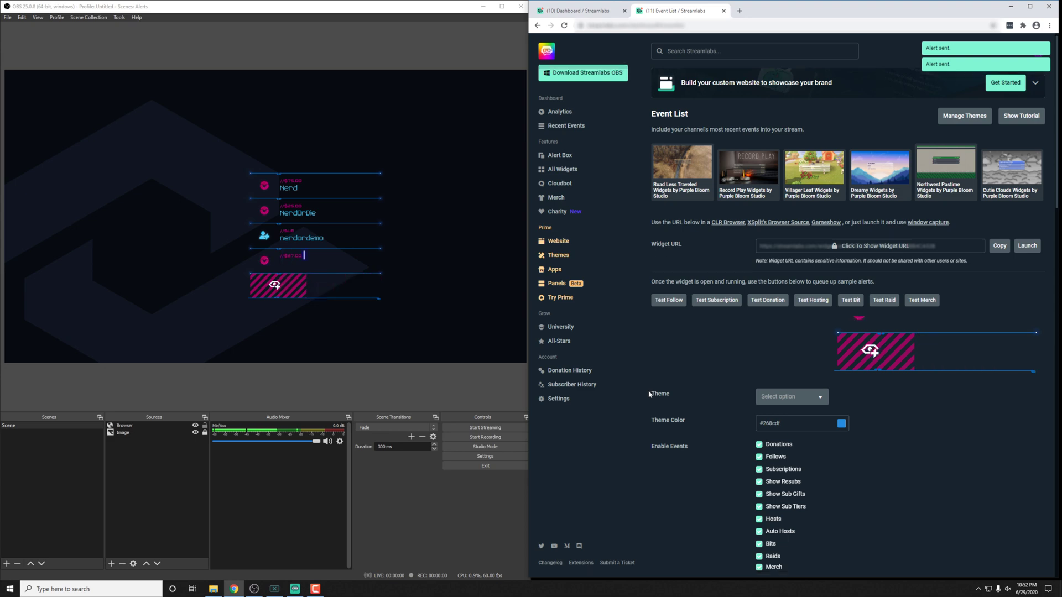
{"action": "left_click", "coordinate": [758, 357]}
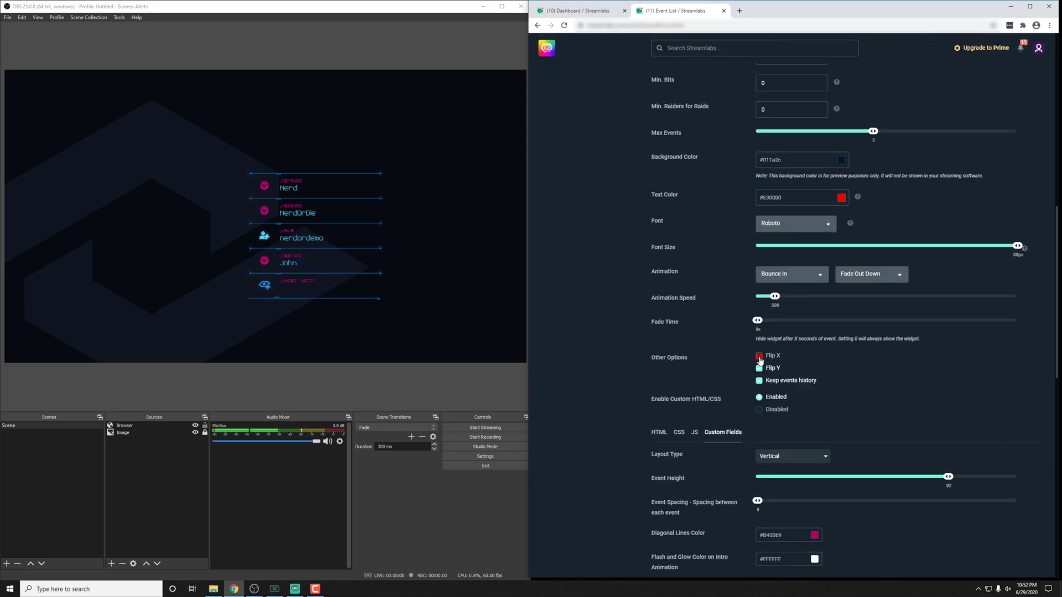
{"action": "scroll", "coordinate": [758, 360], "scroll_direction": "down", "scroll_amount": 3}
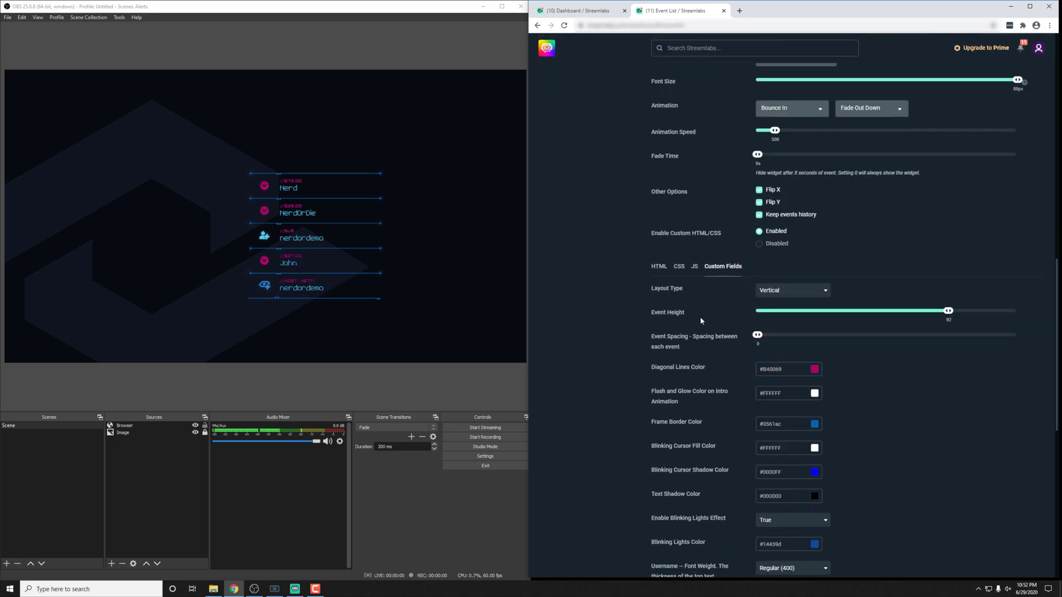
{"action": "left_click", "coordinate": [724, 267]}
Enlarge the event list source toward the upper left and move it right and down
{"action": "left_click", "coordinate": [332, 220]}
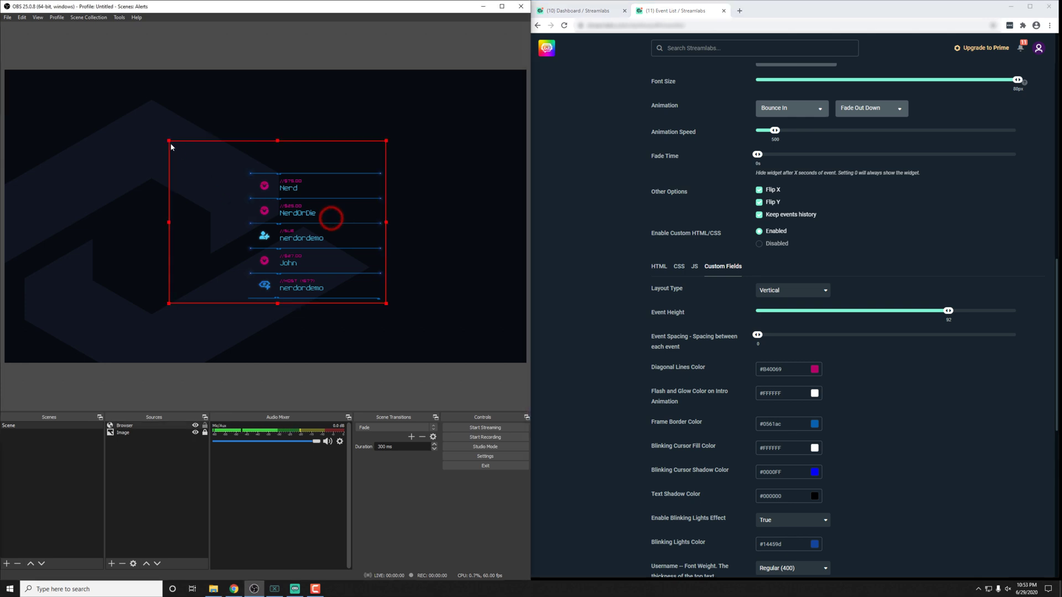
{"action": "left_click_drag", "start_coordinate": [168, 140], "coordinate": [84, 78]}
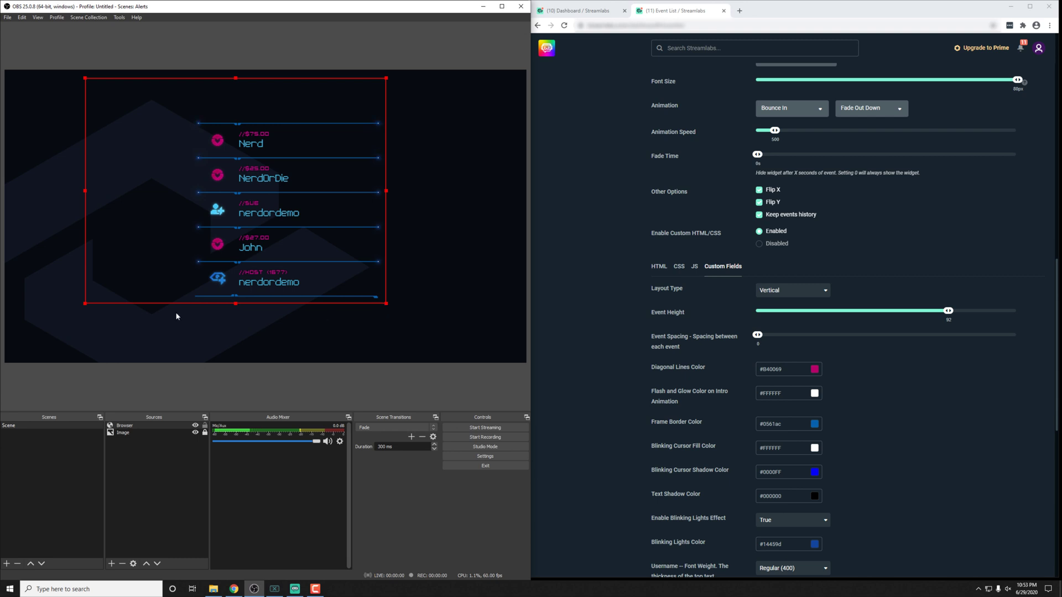
{"action": "left_click", "coordinate": [84, 305]}
{"action": "left_click", "coordinate": [268, 239]}
{"action": "left_click_drag", "start_coordinate": [306, 245], "coordinate": [386, 280]}
Switch the widget Layout Type to Horizontal, then back to Vertical
{"action": "left_click", "coordinate": [608, 358]}
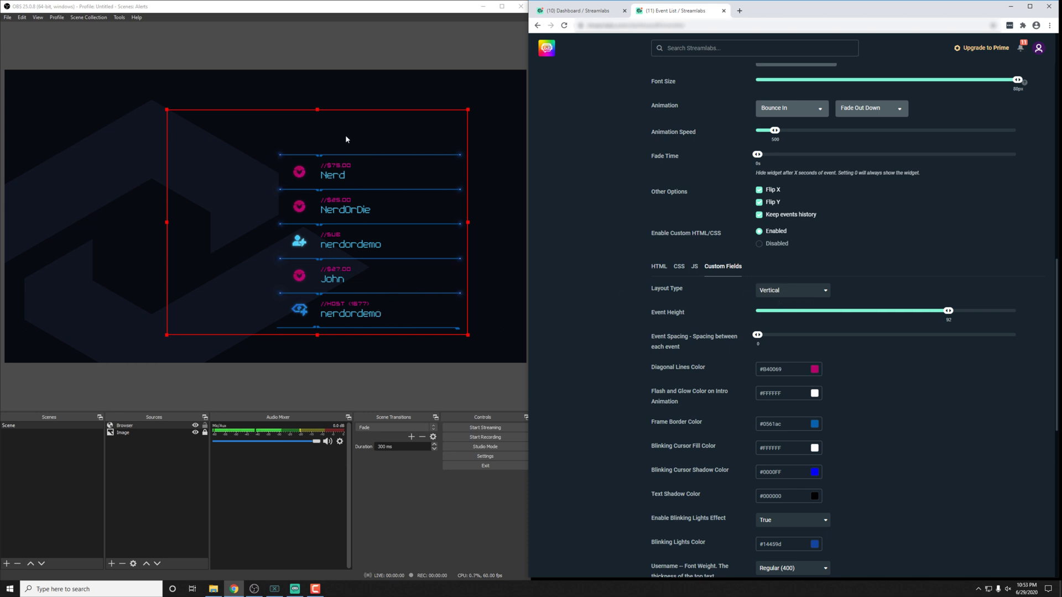
{"action": "left_click", "coordinate": [809, 292]}
{"action": "left_click", "coordinate": [780, 334]}
{"action": "left_click", "coordinate": [781, 291]}
{"action": "left_click", "coordinate": [621, 318]}
Enlarge the event list source further toward the upper left of the preview
{"action": "scroll", "coordinate": [694, 376], "scroll_direction": "down", "scroll_amount": 3}
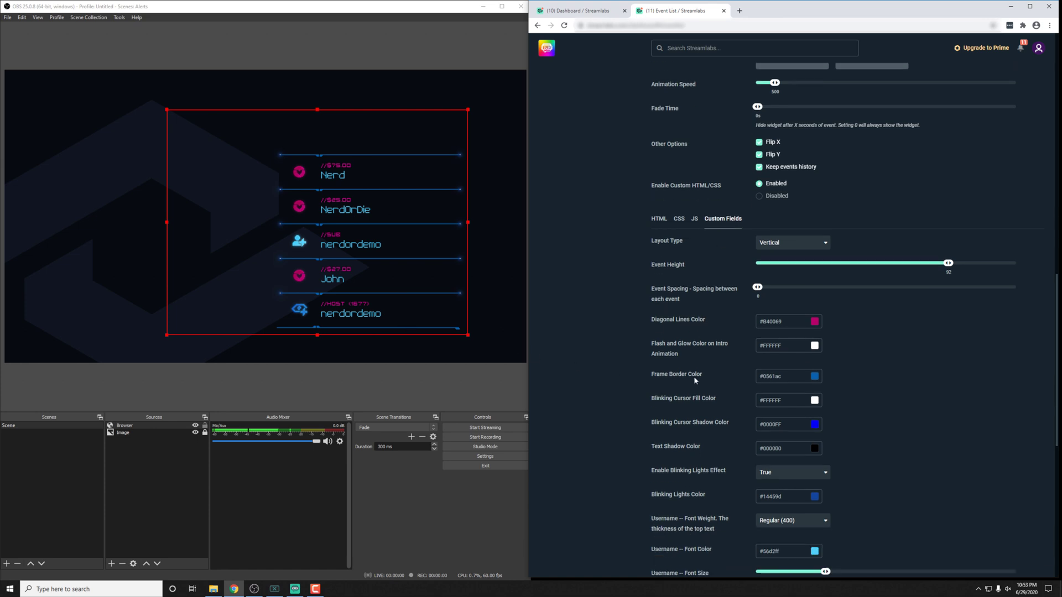
{"action": "scroll", "coordinate": [700, 381], "scroll_direction": "down", "scroll_amount": 2}
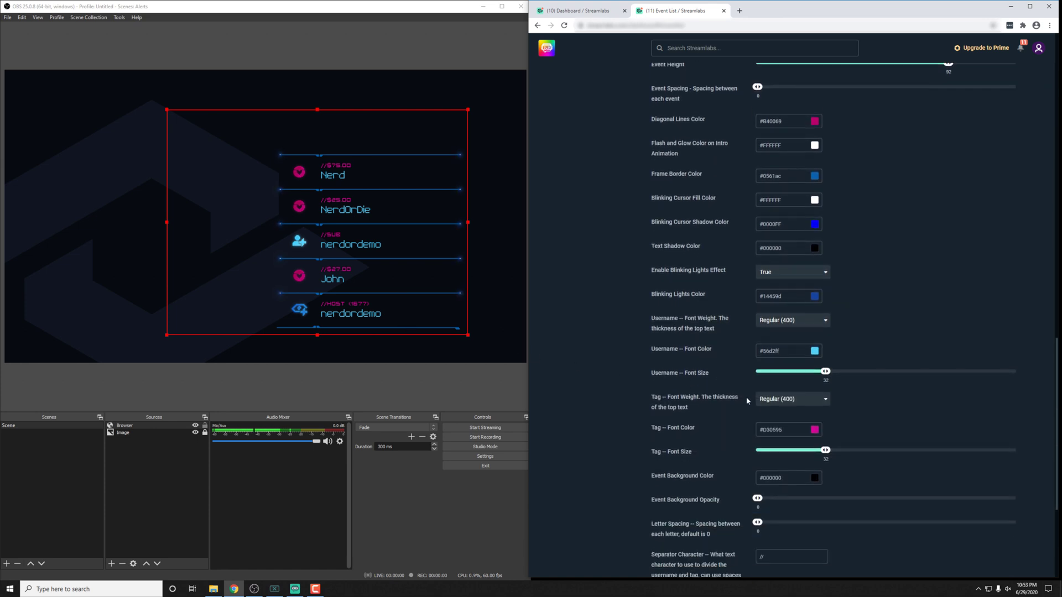
{"action": "left_click", "coordinate": [672, 455]}
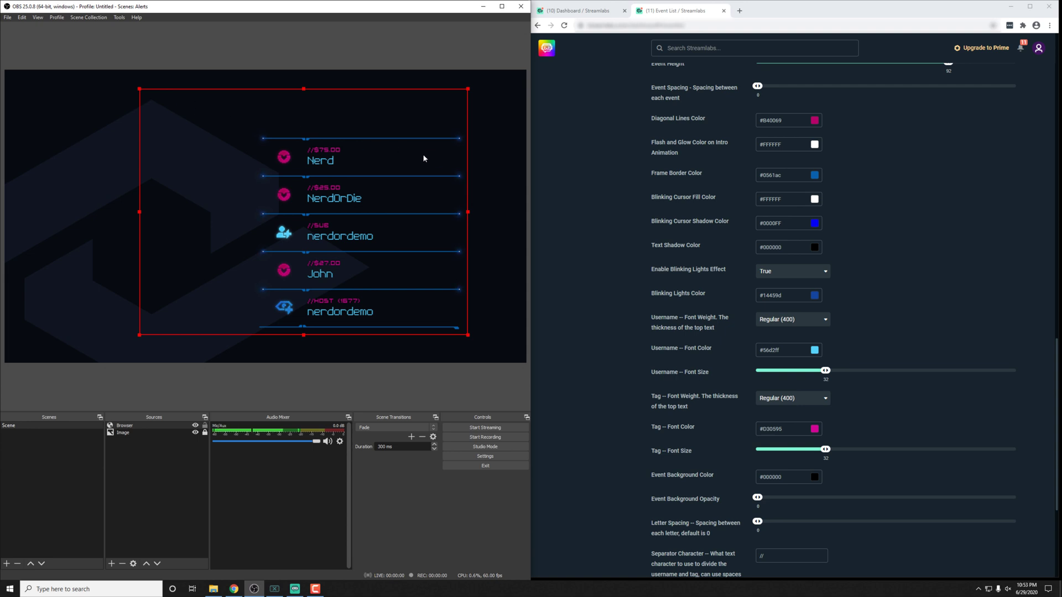
{"action": "left_click", "coordinate": [141, 88]}
{"action": "left_click", "coordinate": [197, 164]}
{"action": "left_click_drag", "start_coordinate": [140, 89], "coordinate": [121, 75]}
Set Diagonal Lines Color to yellow, save, and send a test donation
{"action": "left_click", "coordinate": [786, 120]}
{"action": "left_click", "coordinate": [920, 147]}
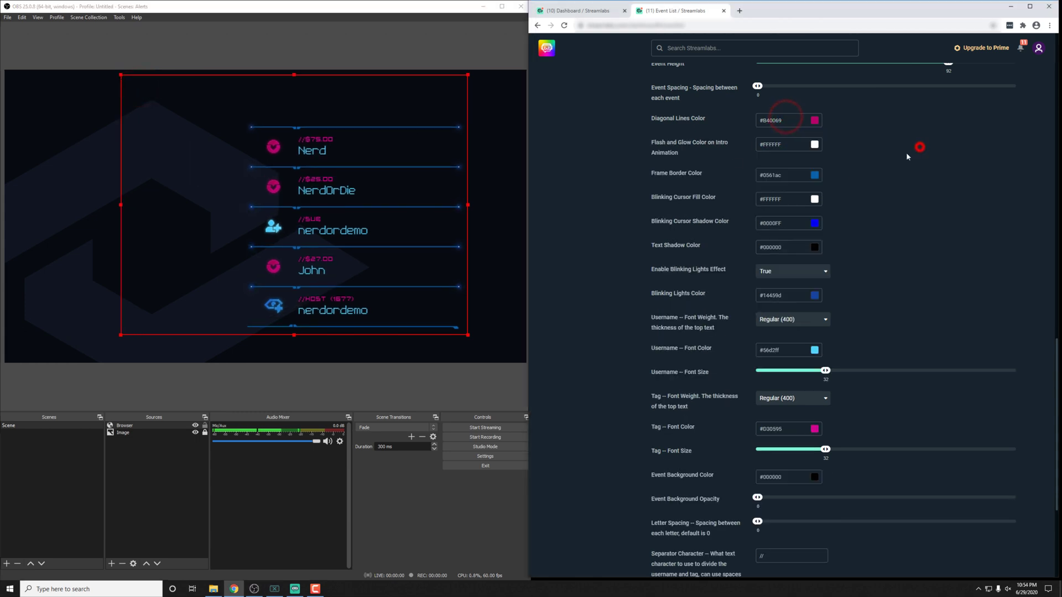
{"action": "left_click", "coordinate": [783, 122]}
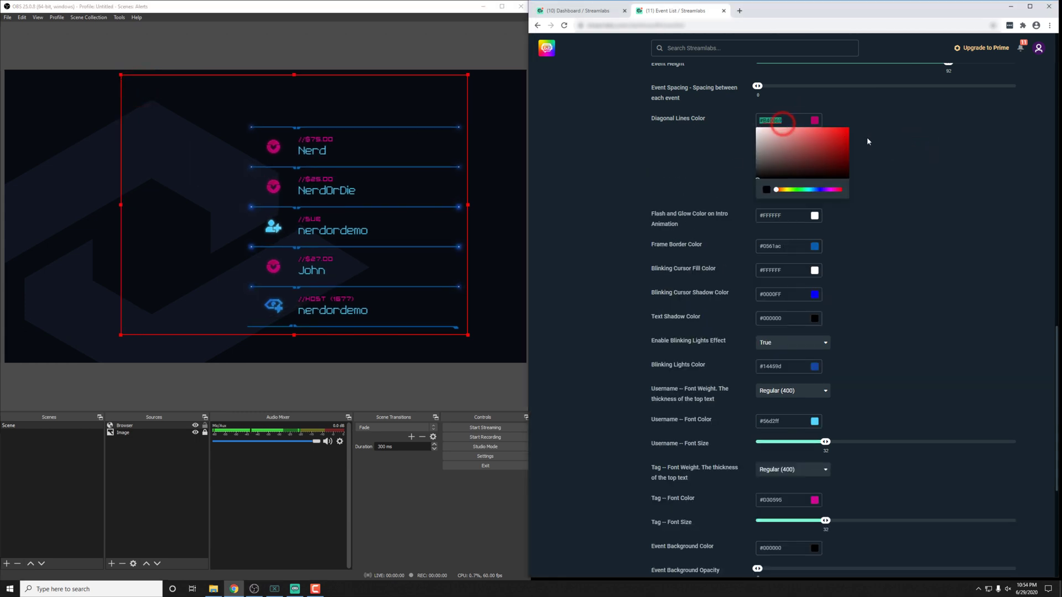
{"action": "left_click", "coordinate": [905, 138]}
{"action": "left_click", "coordinate": [813, 119]}
{"action": "left_click", "coordinate": [785, 192]}
{"action": "left_click", "coordinate": [838, 151]}
{"action": "scroll", "coordinate": [823, 572], "scroll_direction": "down", "scroll_amount": 5}
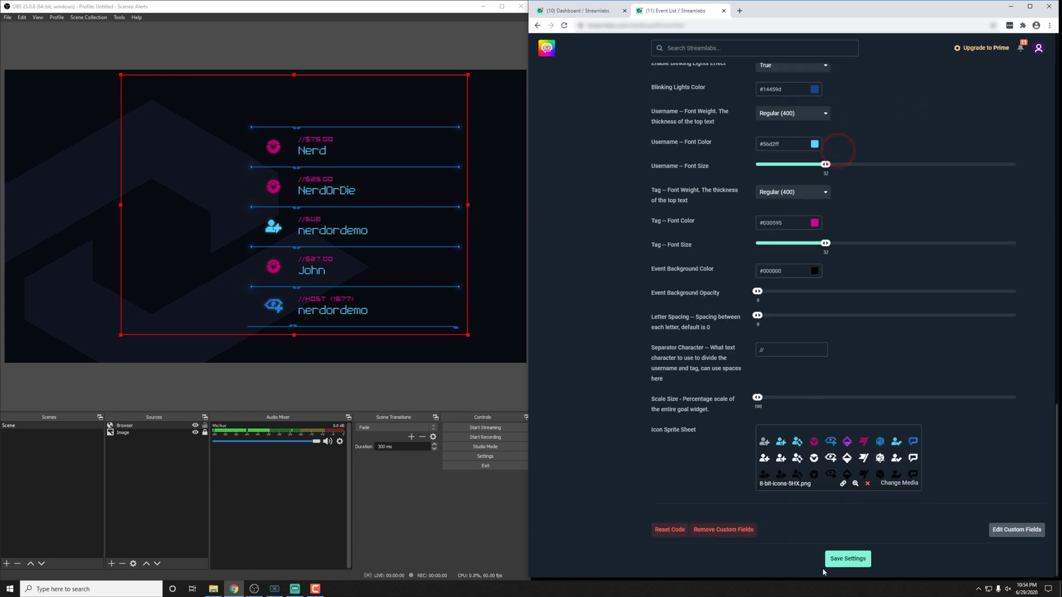
{"action": "left_click", "coordinate": [848, 559]}
{"action": "left_click", "coordinate": [847, 560]}
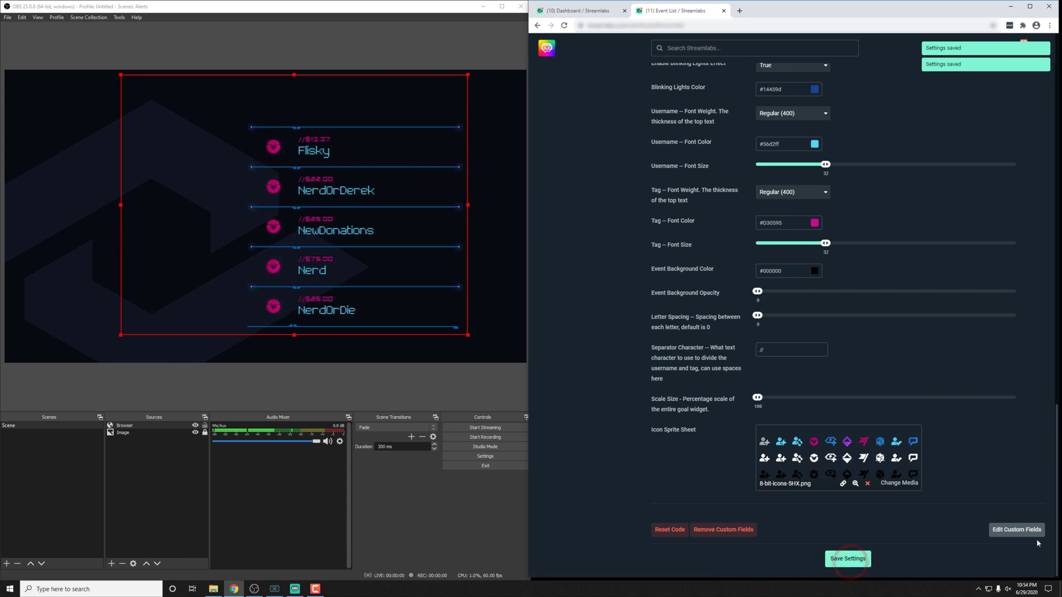
{"action": "scroll", "coordinate": [910, 495], "scroll_direction": "up", "scroll_amount": 20}
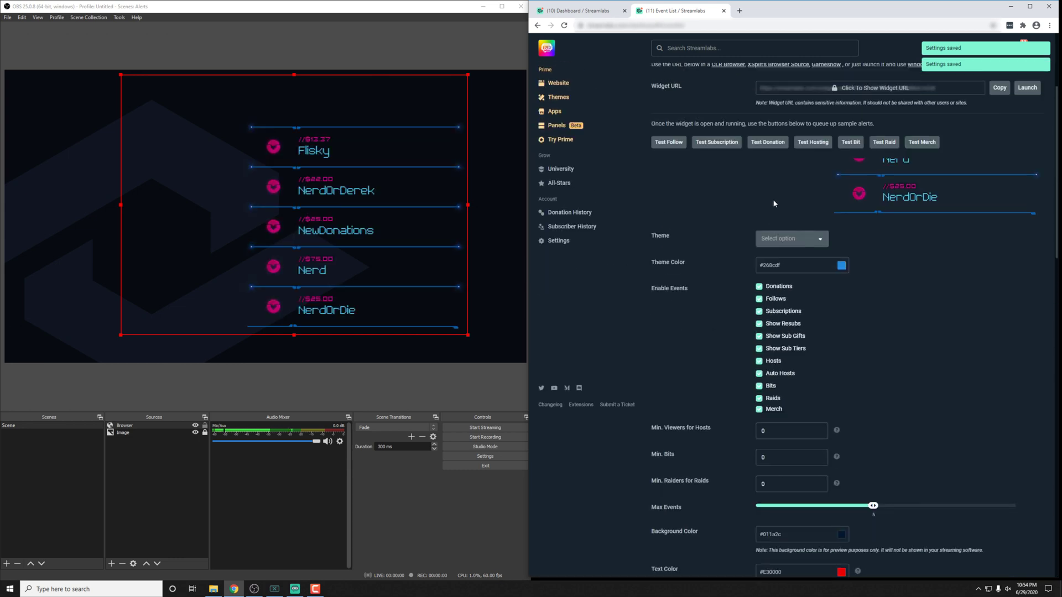
{"action": "left_click", "coordinate": [768, 142]}
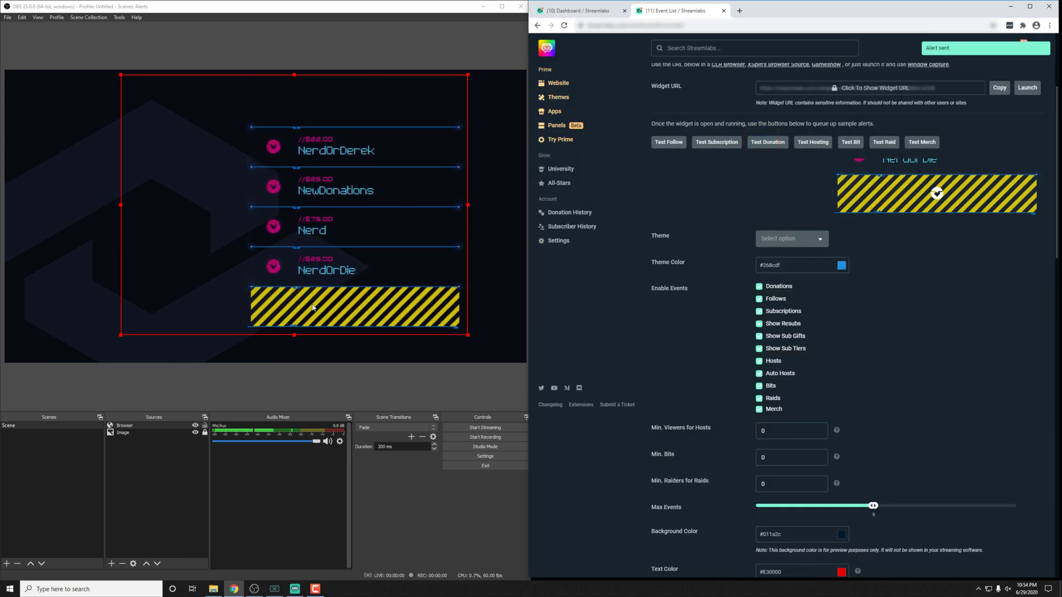
Check the blinking lights effect option, leaving it set to True
{"action": "scroll", "coordinate": [610, 346], "scroll_direction": "down", "scroll_amount": 2}
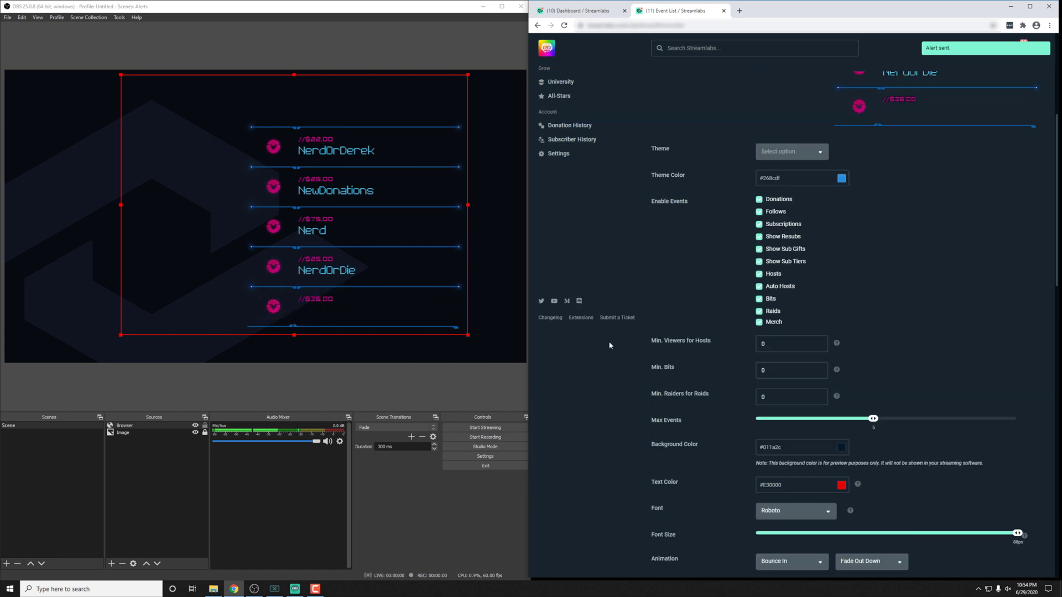
{"action": "scroll", "coordinate": [608, 341], "scroll_direction": "down", "scroll_amount": 6}
{"action": "scroll", "coordinate": [614, 343], "scroll_direction": "down", "scroll_amount": 2}
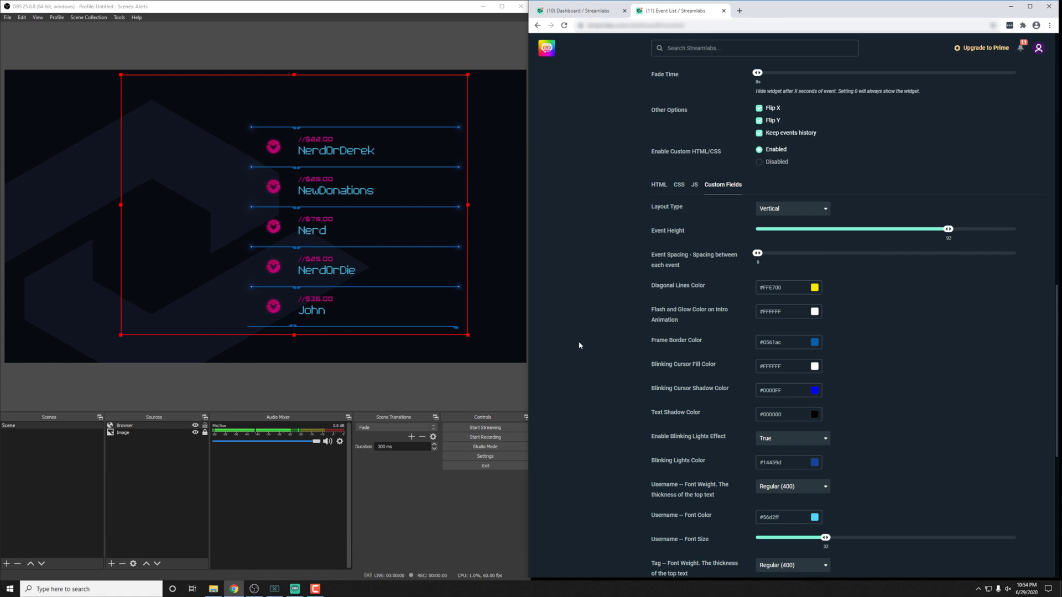
{"action": "scroll", "coordinate": [609, 354], "scroll_direction": "down", "scroll_amount": 2}
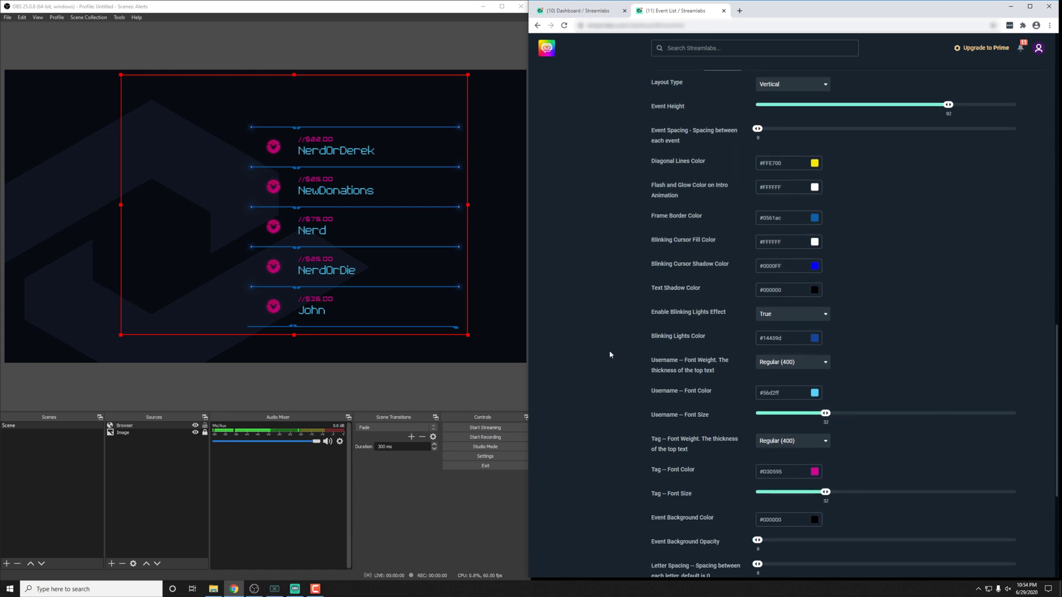
{"action": "left_click", "coordinate": [887, 314]}
{"action": "left_click", "coordinate": [800, 313]}
{"action": "left_click", "coordinate": [879, 295]}
{"action": "scroll", "coordinate": [761, 379], "scroll_direction": "down", "scroll_amount": 2}
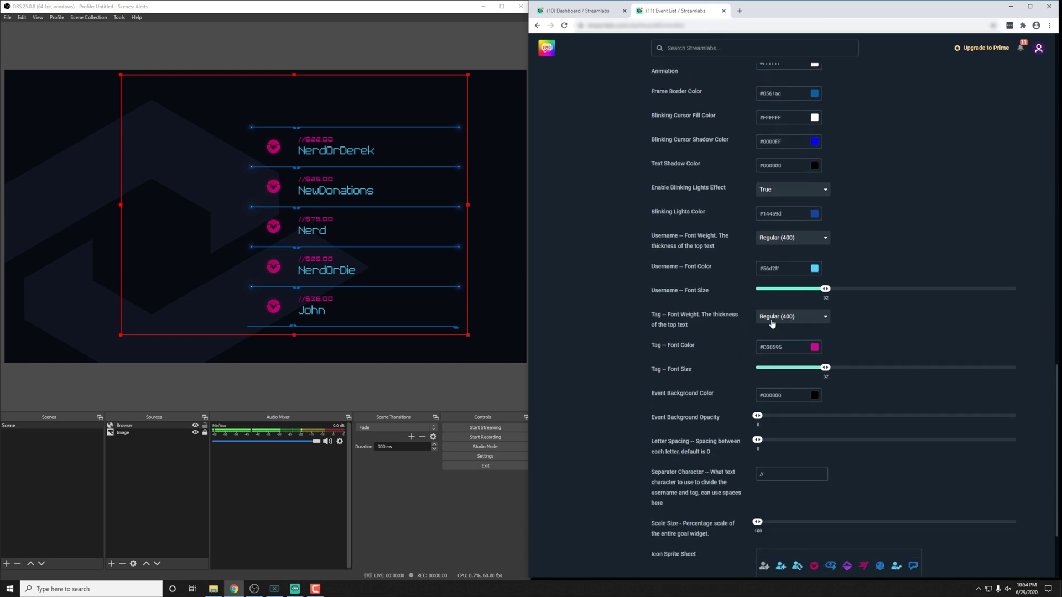
{"action": "left_click", "coordinate": [797, 324]}
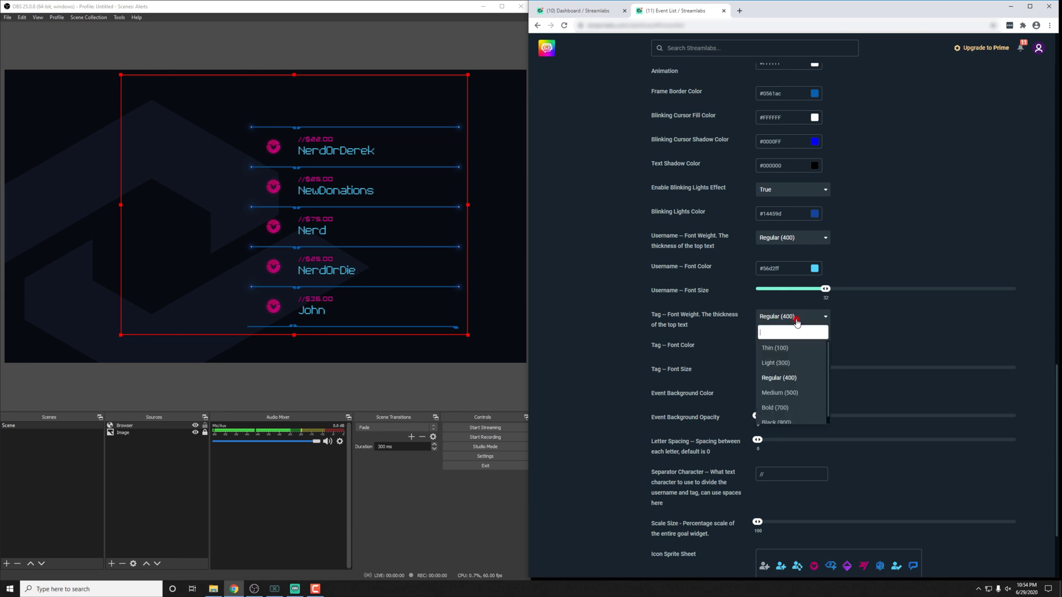
{"action": "left_click", "coordinate": [798, 320]}
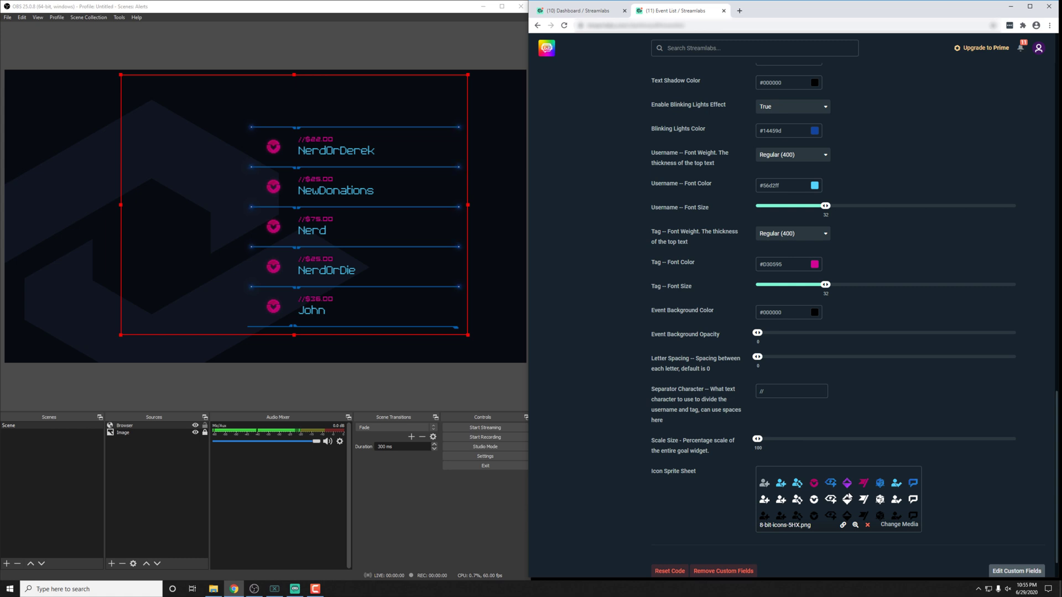
{"action": "scroll", "coordinate": [849, 495], "scroll_direction": "down", "scroll_amount": 1}
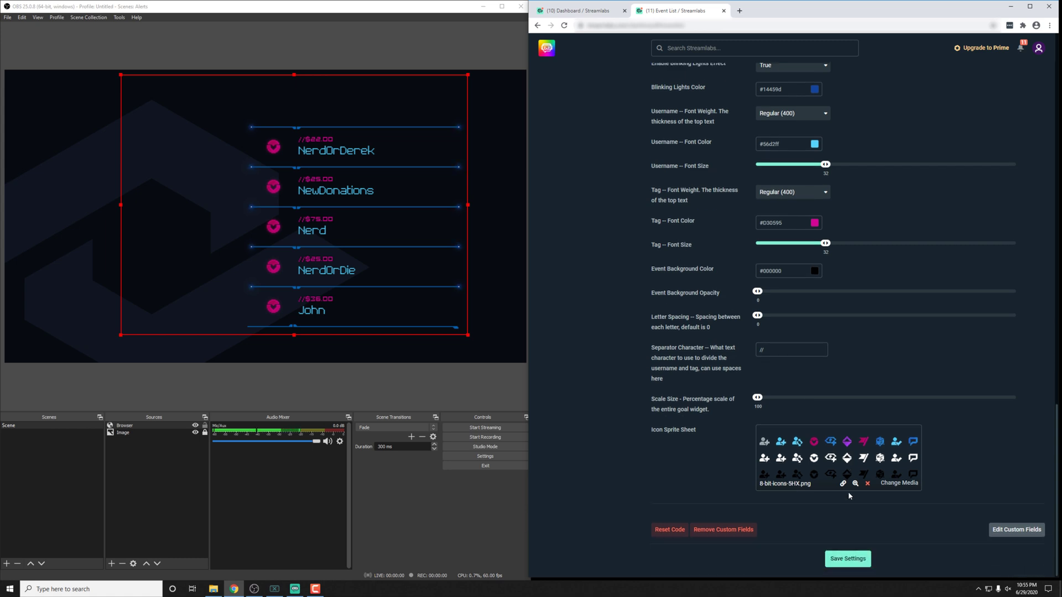
{"action": "left_click", "coordinate": [804, 462]}
Reset the source's transform, drag it to the lower right, and save Scale Size 300
{"action": "left_click_drag", "start_coordinate": [758, 402], "coordinate": [851, 398]}
{"action": "right_click", "coordinate": [304, 221]}
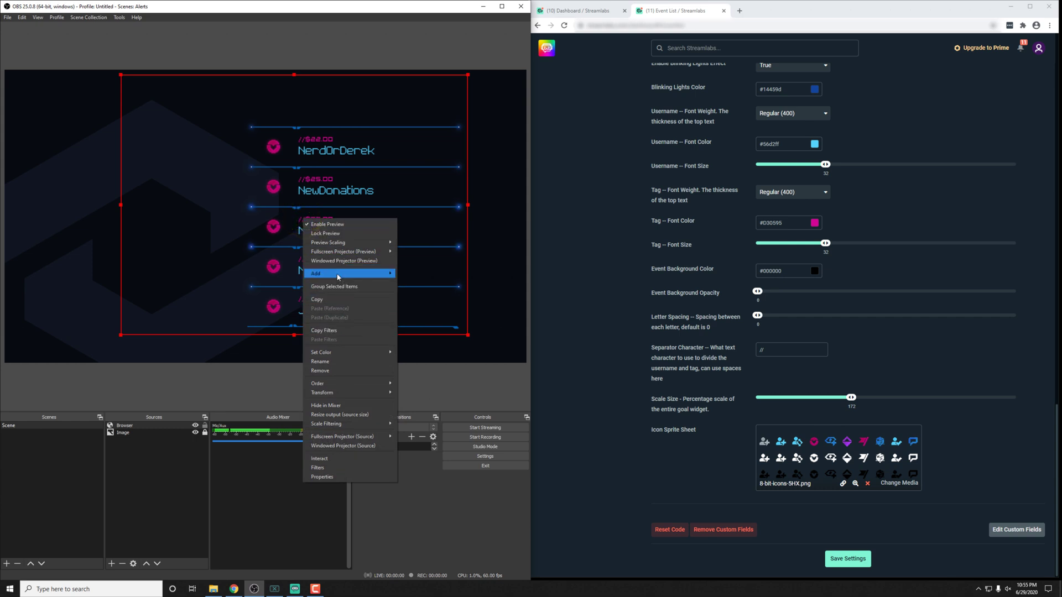
{"action": "left_click", "coordinate": [351, 393]}
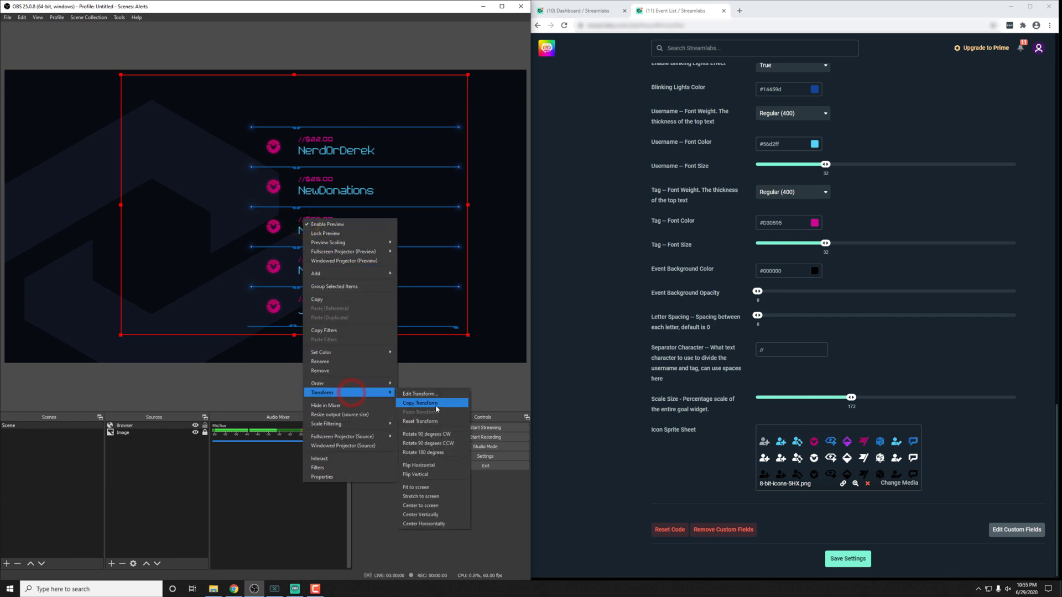
{"action": "left_click", "coordinate": [433, 422]}
{"action": "left_click_drag", "start_coordinate": [115, 169], "coordinate": [196, 219]}
{"action": "left_click_drag", "start_coordinate": [276, 253], "coordinate": [474, 320]}
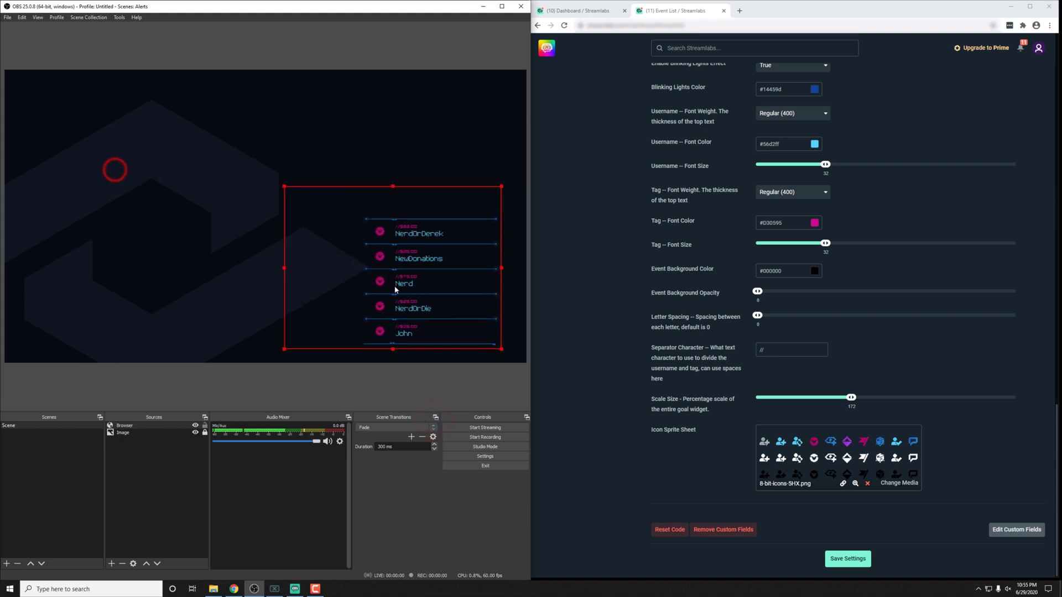
{"action": "left_click_drag", "start_coordinate": [851, 397], "coordinate": [1020, 398]}
{"action": "left_click", "coordinate": [852, 559]}
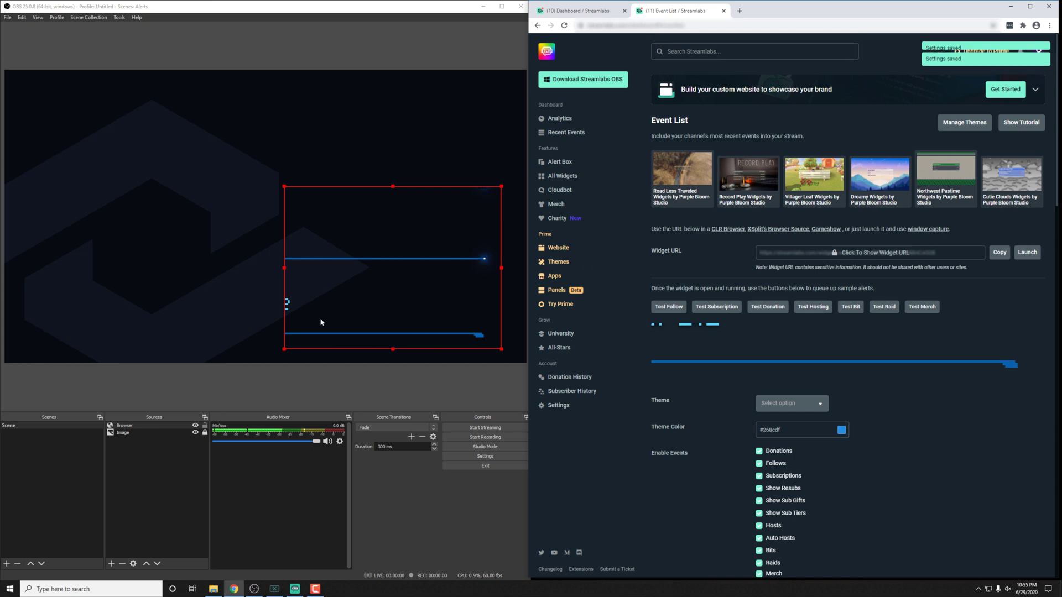
Resize the event list browser source to 1920 by 1080 in its properties
{"action": "left_click", "coordinate": [328, 312]}
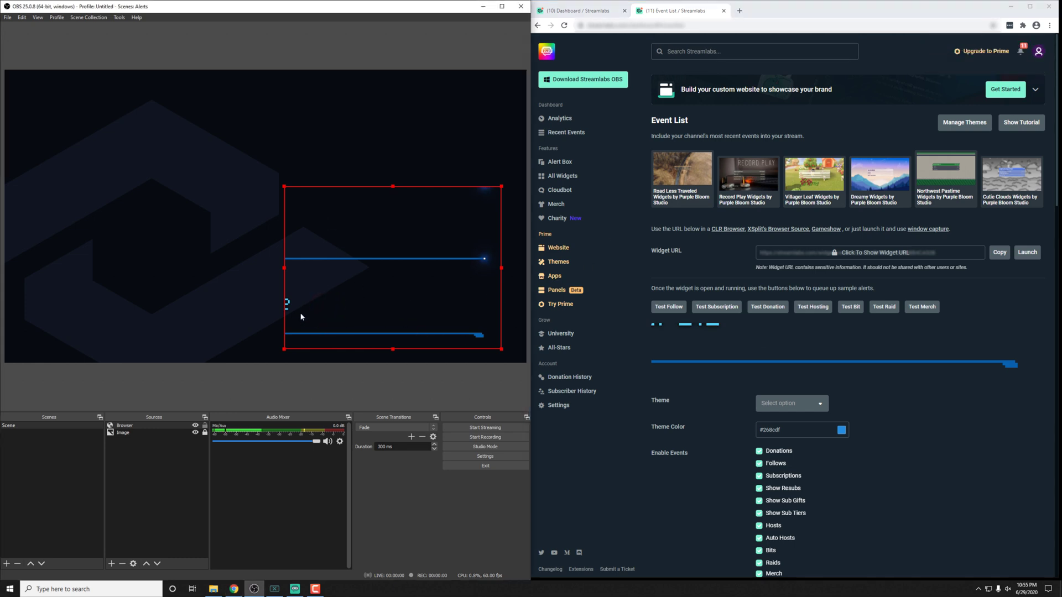
{"action": "double_click", "coordinate": [160, 421]}
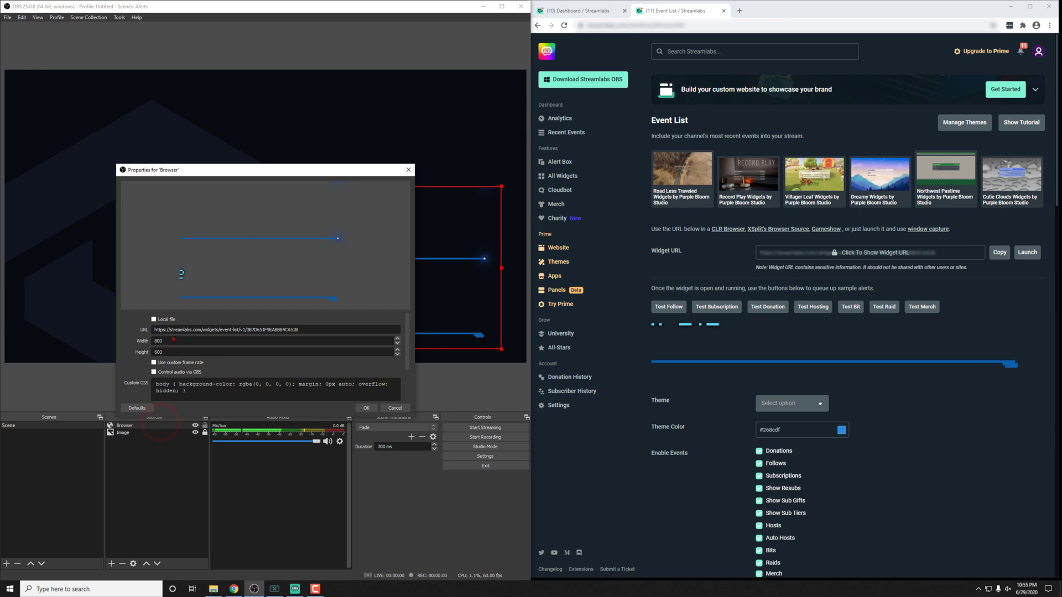
{"action": "double_click", "coordinate": [174, 340]}
{"action": "type", "text": "1920"}
{"action": "key", "text": "Tab"}
{"action": "type", "text": "1080"}
{"action": "left_click", "coordinate": [367, 407]}
Move the enlarged list up and left, then send test subscription and donation entries
{"action": "left_click_drag", "start_coordinate": [396, 271], "coordinate": [121, 157]}
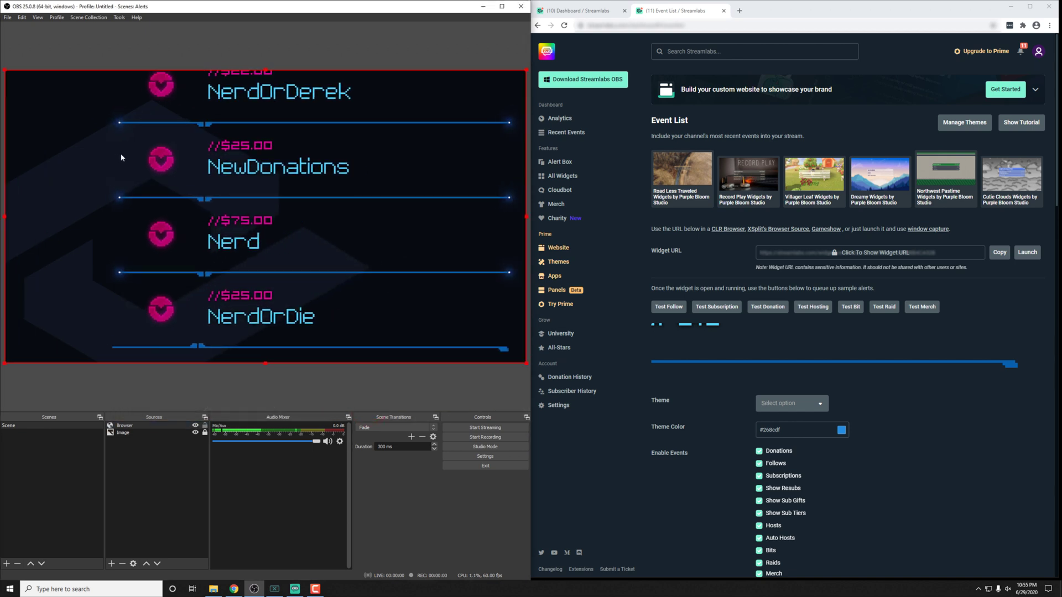
{"action": "left_click", "coordinate": [715, 307]}
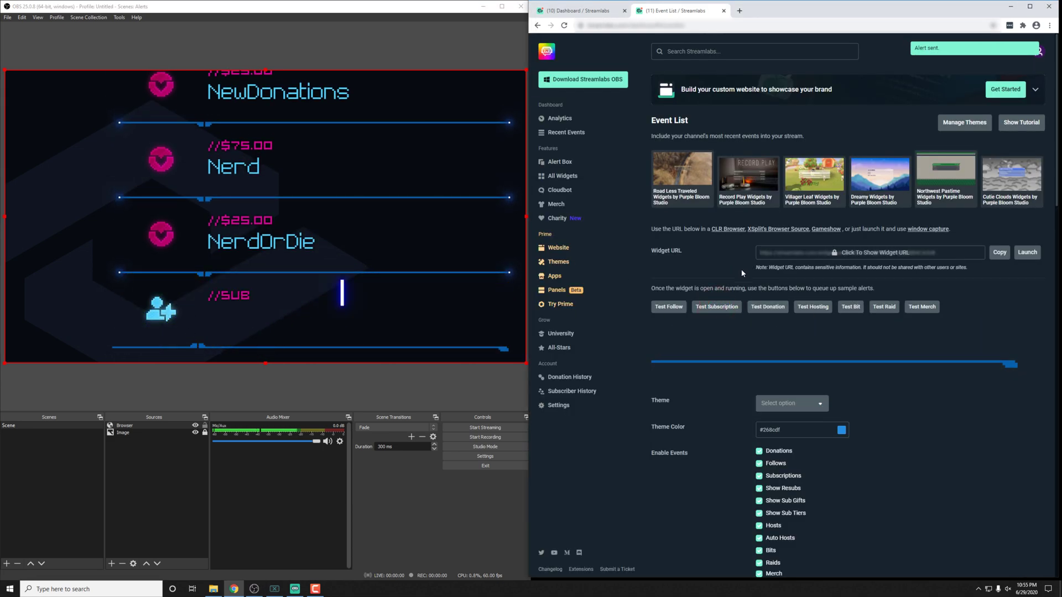
{"action": "left_click", "coordinate": [770, 307]}
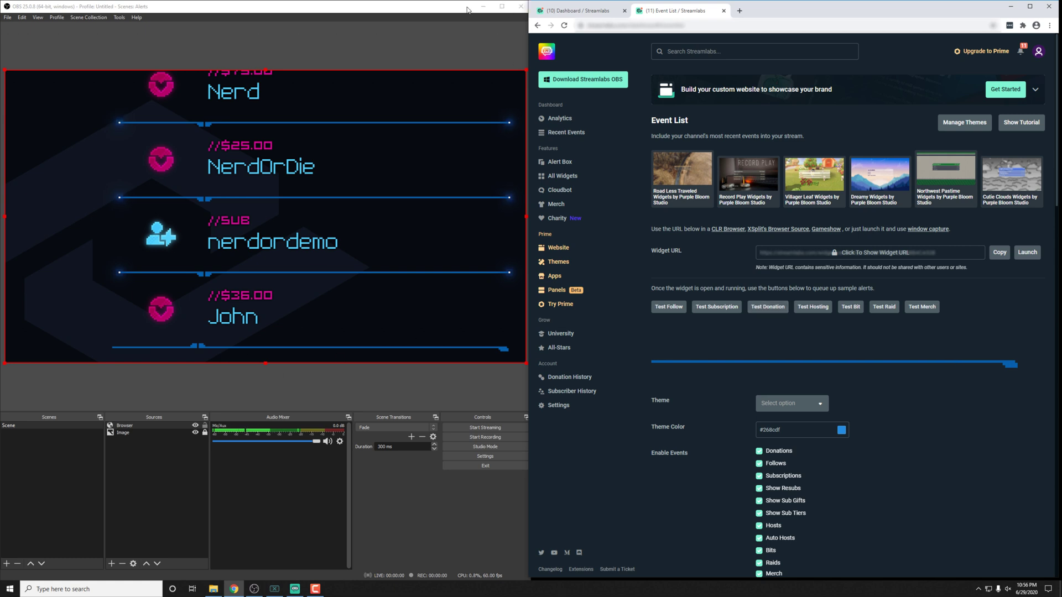
Run the Event List shortcut in Desktop > Focus_Overlay > ~Streamlabs - Quick Install and install it
{"action": "left_click", "coordinate": [483, 7]}
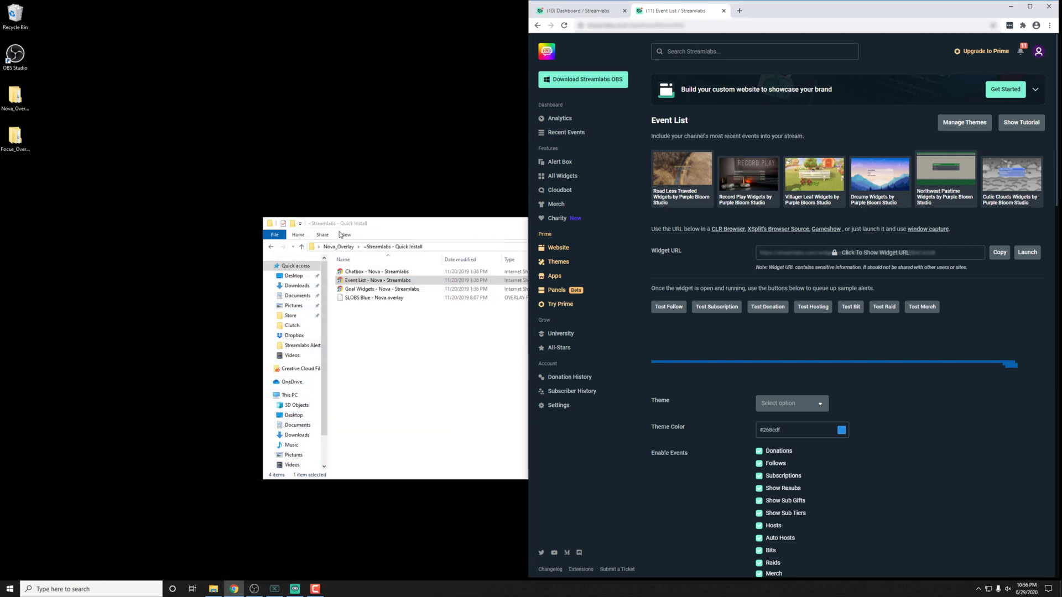
{"action": "left_click", "coordinate": [293, 275]}
{"action": "left_click", "coordinate": [404, 350]}
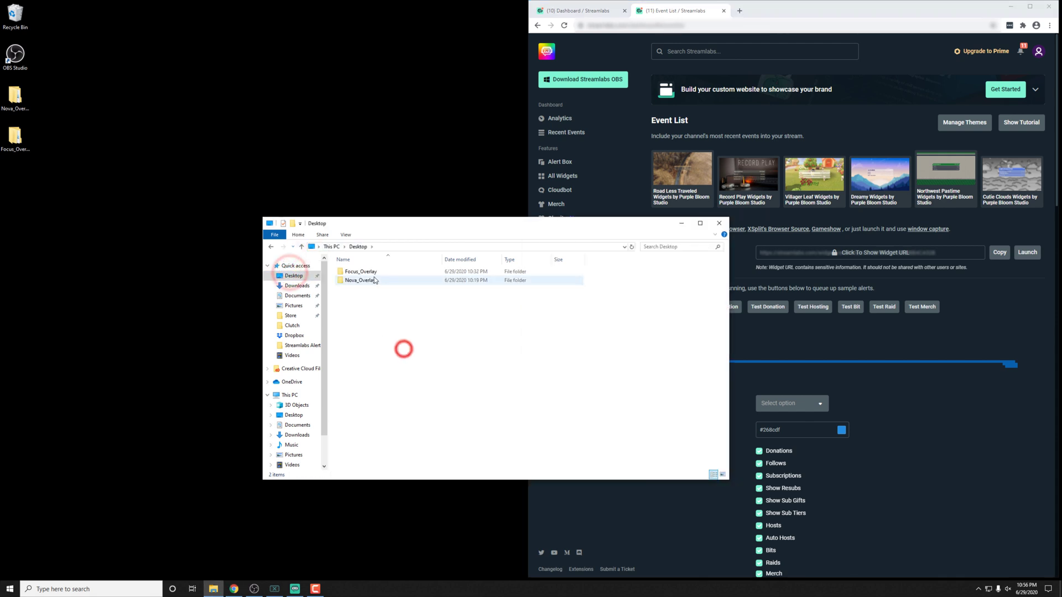
{"action": "left_click", "coordinate": [372, 273]}
{"action": "double_click", "coordinate": [372, 275]}
{"action": "double_click", "coordinate": [375, 294]}
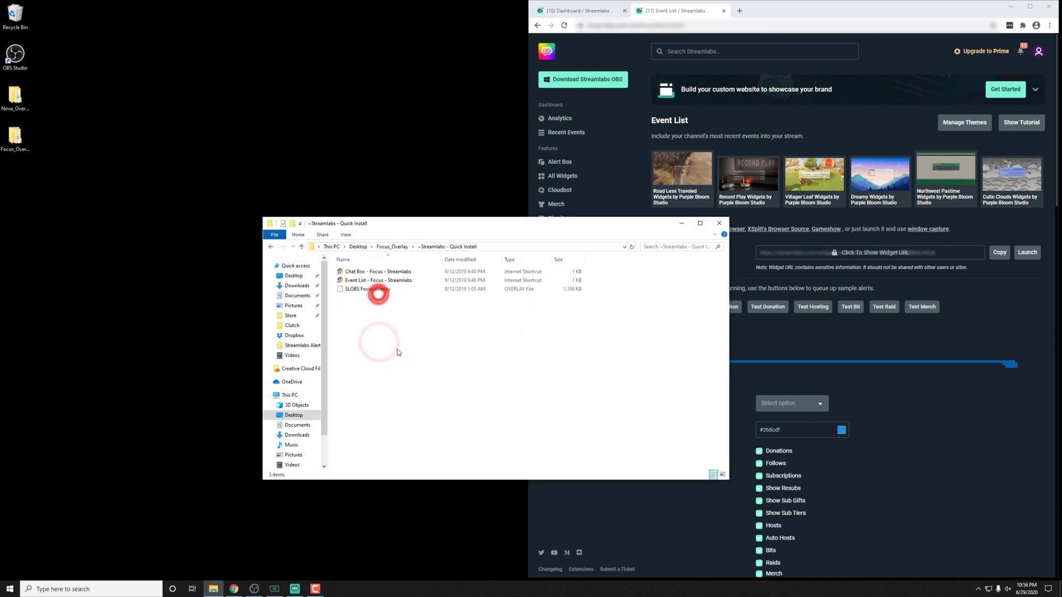
{"action": "double_click", "coordinate": [396, 281]}
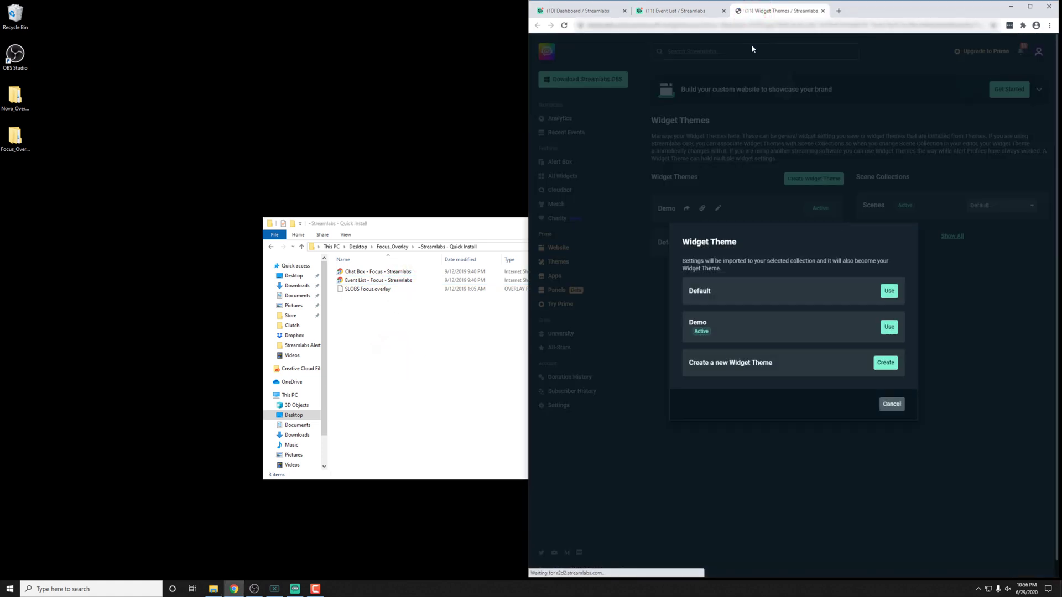
{"action": "left_click", "coordinate": [890, 329]}
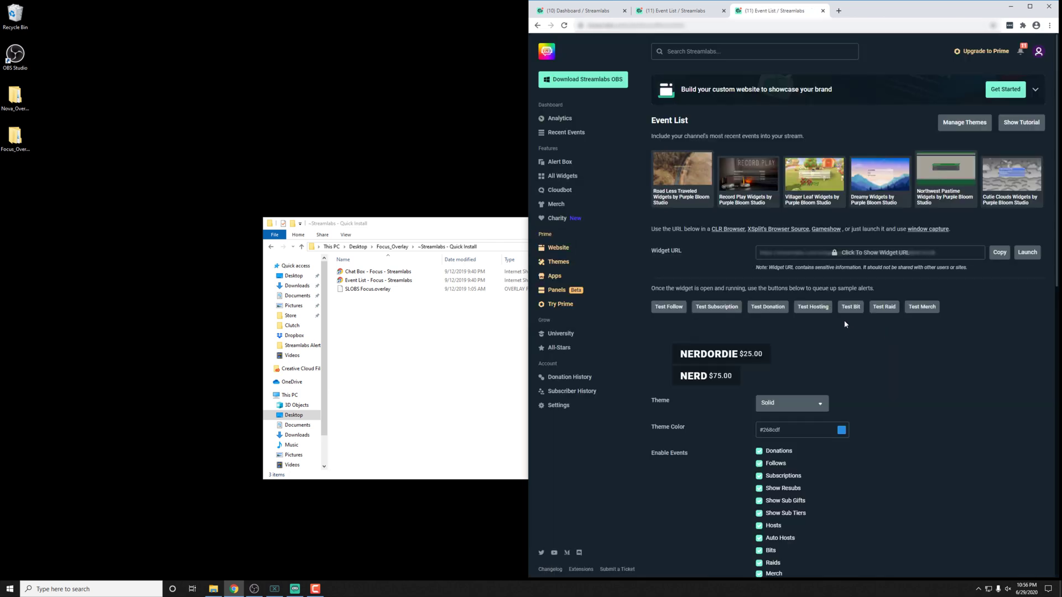
Send test follow and subscription events while viewing OBS Studio's preview
{"action": "left_click", "coordinate": [253, 589]}
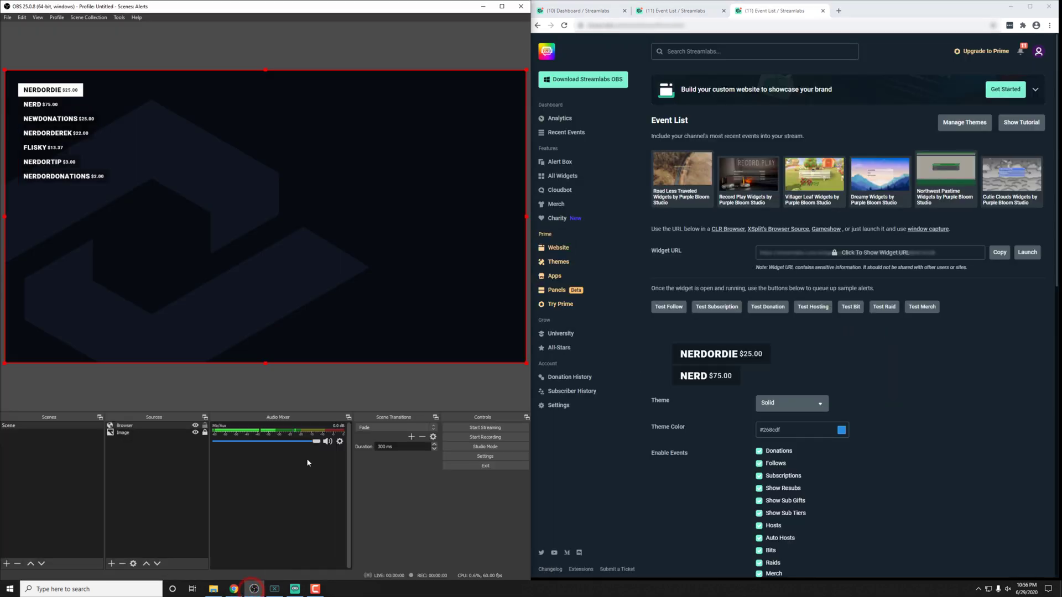
{"action": "left_click", "coordinate": [669, 307]}
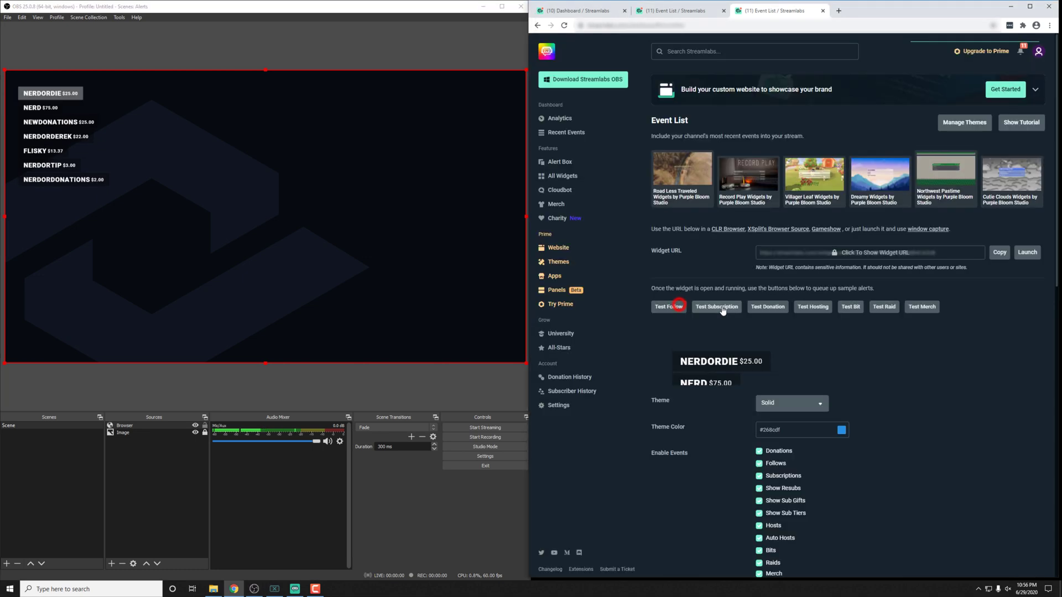
{"action": "left_click", "coordinate": [717, 307]}
Send test host, bits, raid and merch events from Streamlabs OBS
{"action": "left_click", "coordinate": [293, 590]}
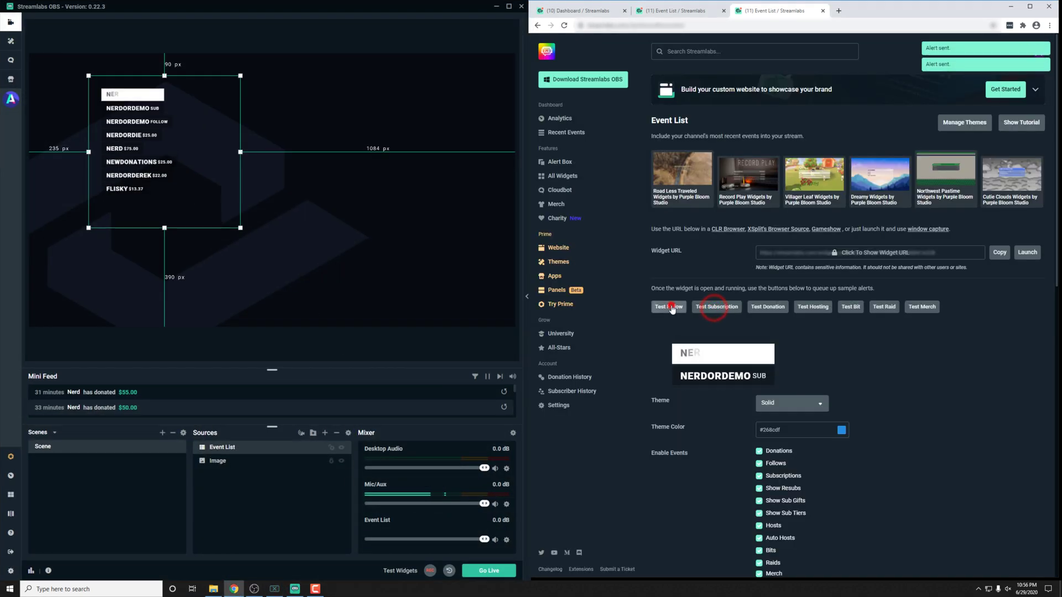
{"action": "left_click", "coordinate": [813, 308]}
{"action": "left_click", "coordinate": [852, 308]}
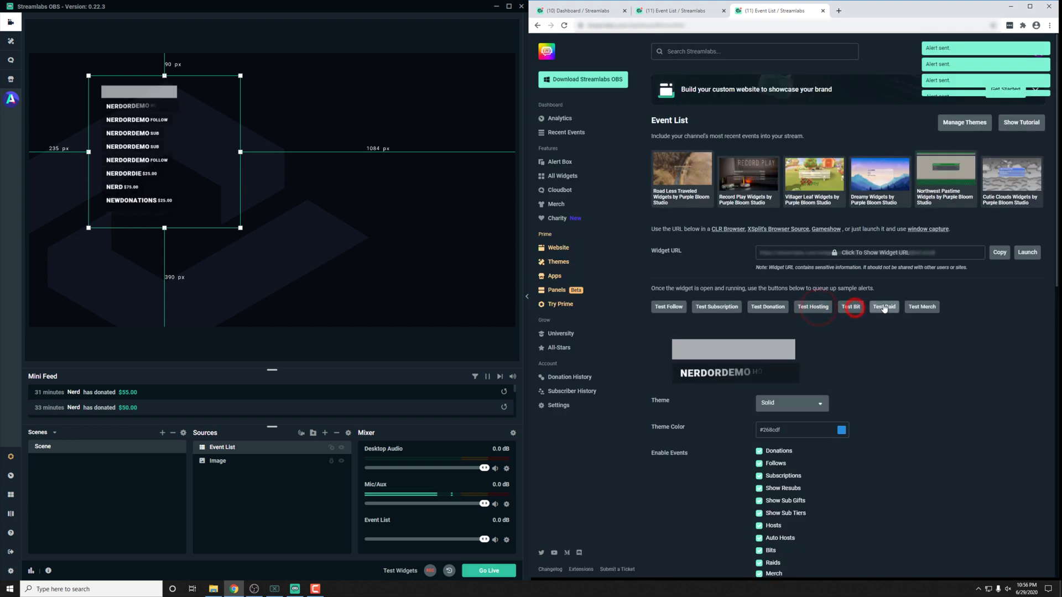
{"action": "left_click", "coordinate": [884, 307]}
{"action": "left_click", "coordinate": [921, 307]}
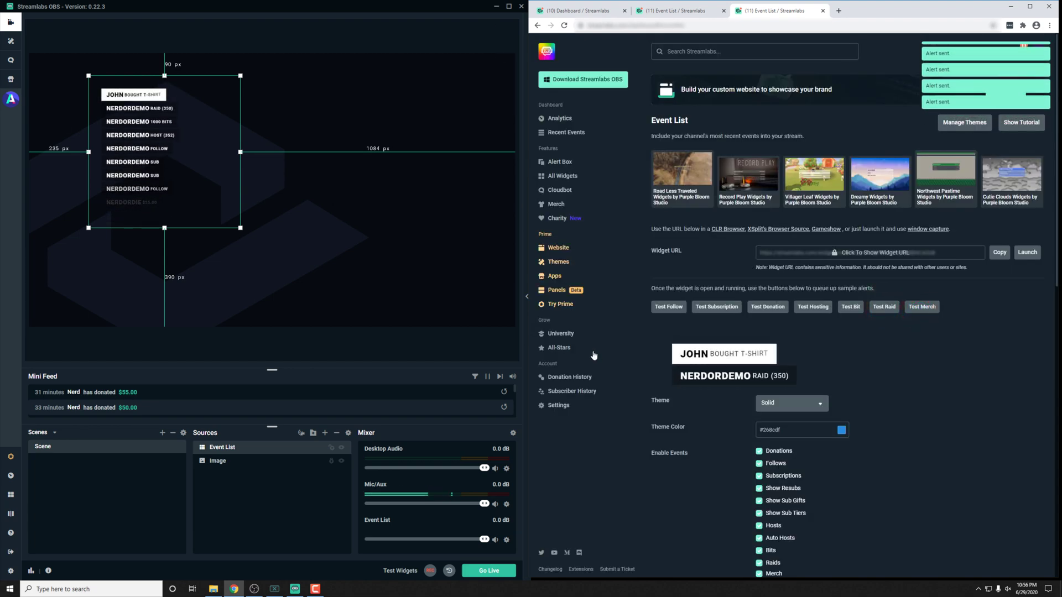
{"action": "left_click", "coordinate": [492, 7]}
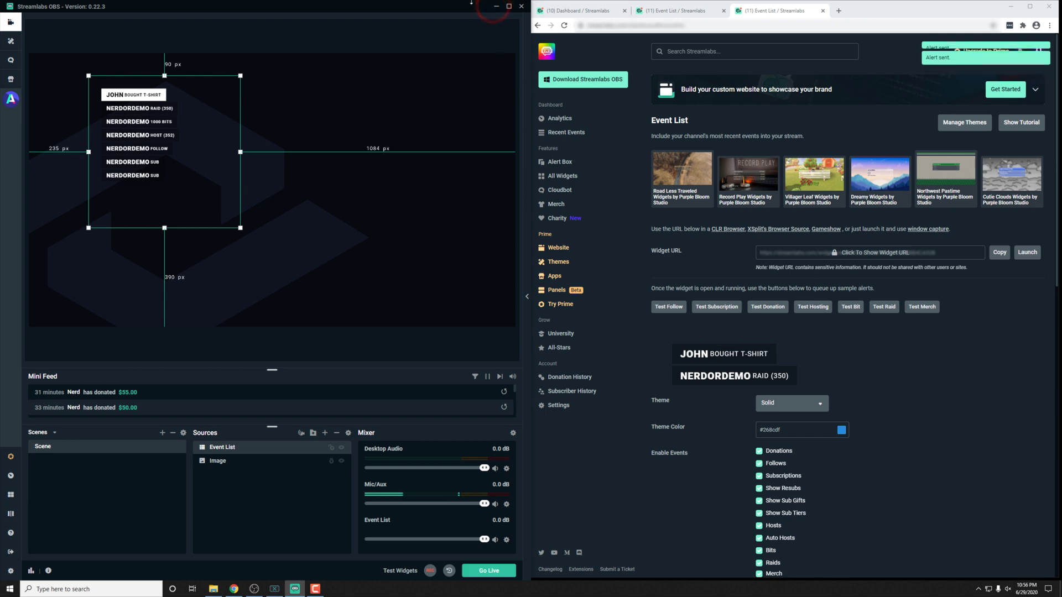
In Custom Fields, set Letter Animation Direction to From Left
{"action": "scroll", "coordinate": [703, 442], "scroll_direction": "down", "scroll_amount": 6}
{"action": "scroll", "coordinate": [698, 434], "scroll_direction": "down", "scroll_amount": 5}
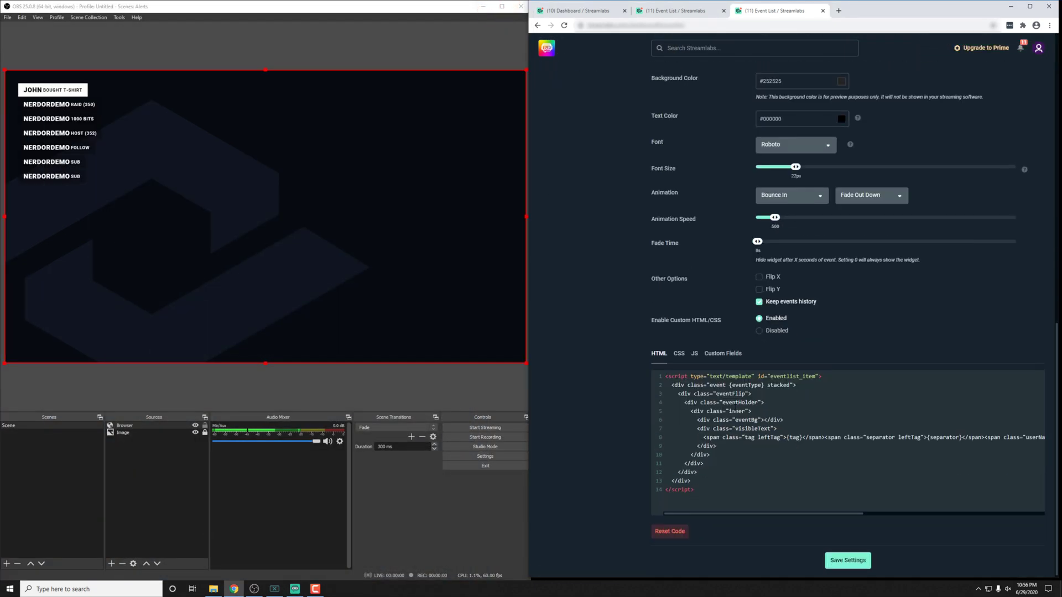
{"action": "left_click", "coordinate": [731, 351]}
{"action": "scroll", "coordinate": [675, 442], "scroll_direction": "down", "scroll_amount": 2}
{"action": "scroll", "coordinate": [675, 442], "scroll_direction": "down", "scroll_amount": 7}
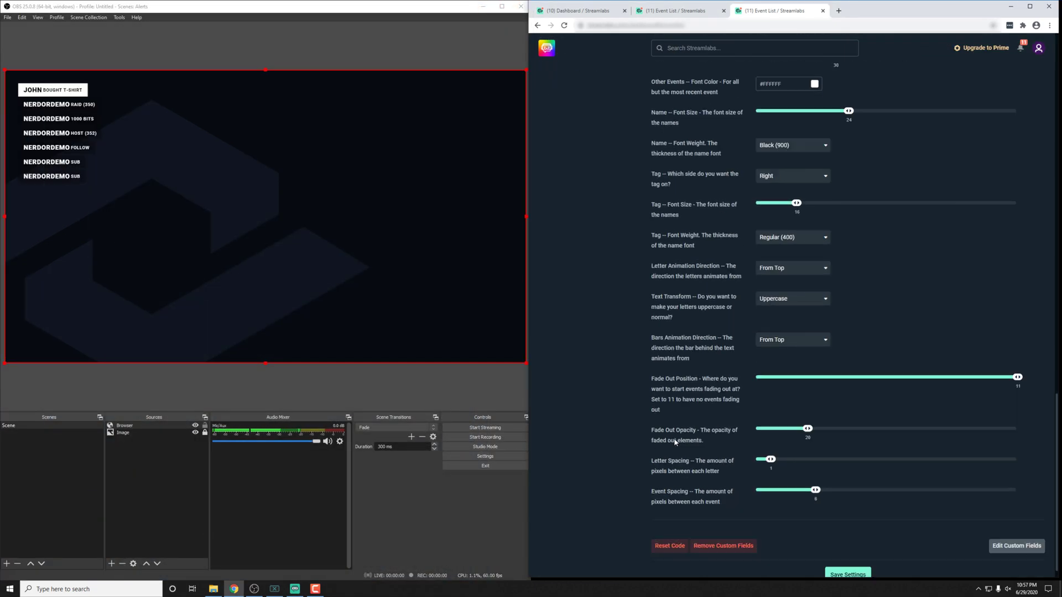
{"action": "scroll", "coordinate": [676, 441], "scroll_direction": "up", "scroll_amount": 3}
{"action": "left_click", "coordinate": [773, 421]}
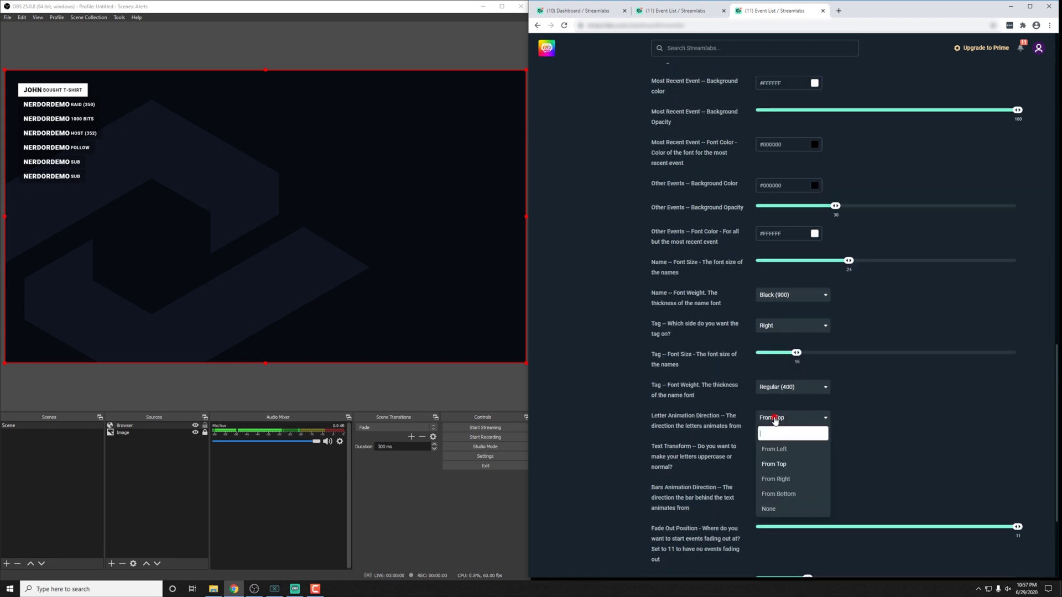
{"action": "left_click", "coordinate": [771, 449]}
Set Text Transform to Normal and save the event list settings
{"action": "scroll", "coordinate": [638, 423], "scroll_direction": "down", "scroll_amount": 3}
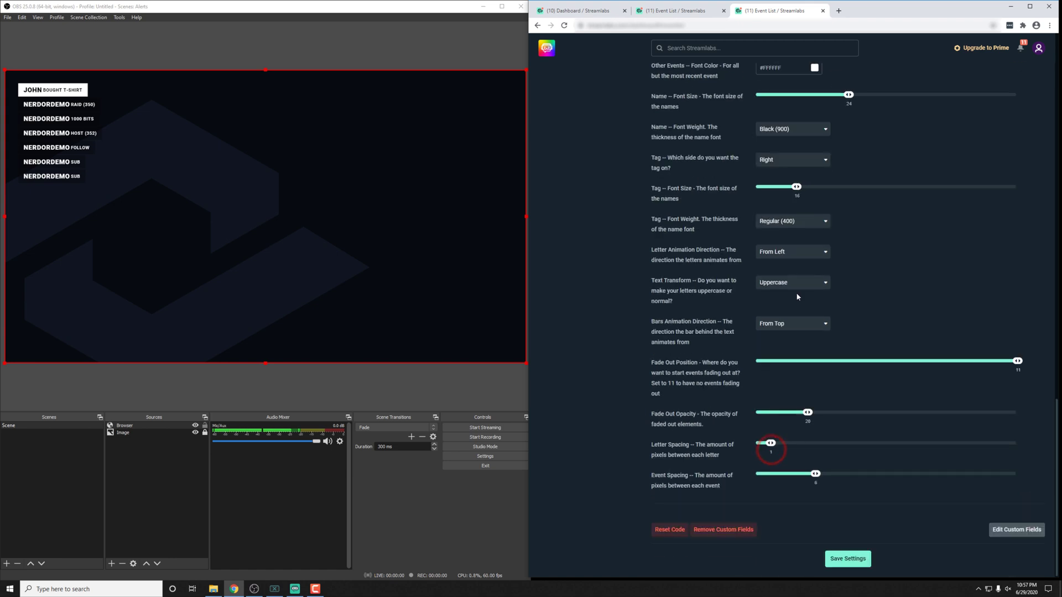
{"action": "left_click", "coordinate": [788, 285]}
{"action": "left_click", "coordinate": [776, 330]}
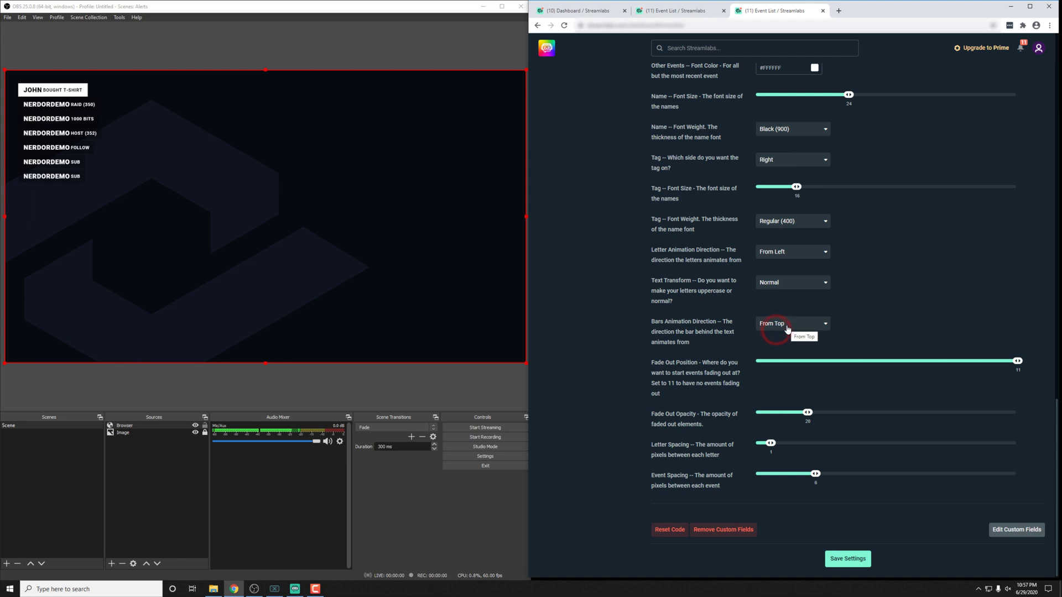
{"action": "left_click", "coordinate": [864, 563]}
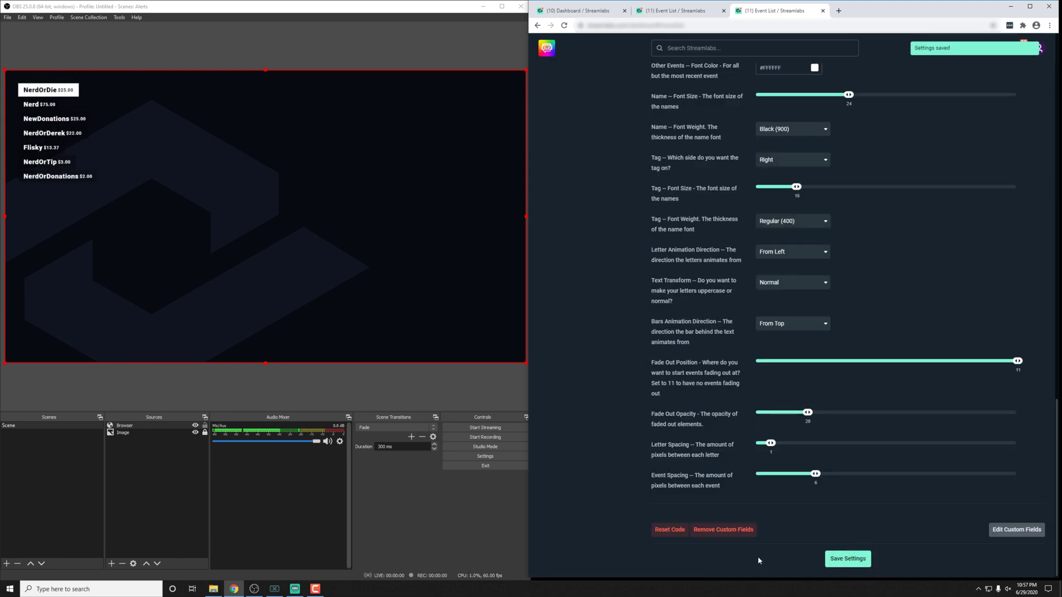
Send test subscription and donation events to preview the new styling
{"action": "scroll", "coordinate": [720, 470], "scroll_direction": "up", "scroll_amount": 15}
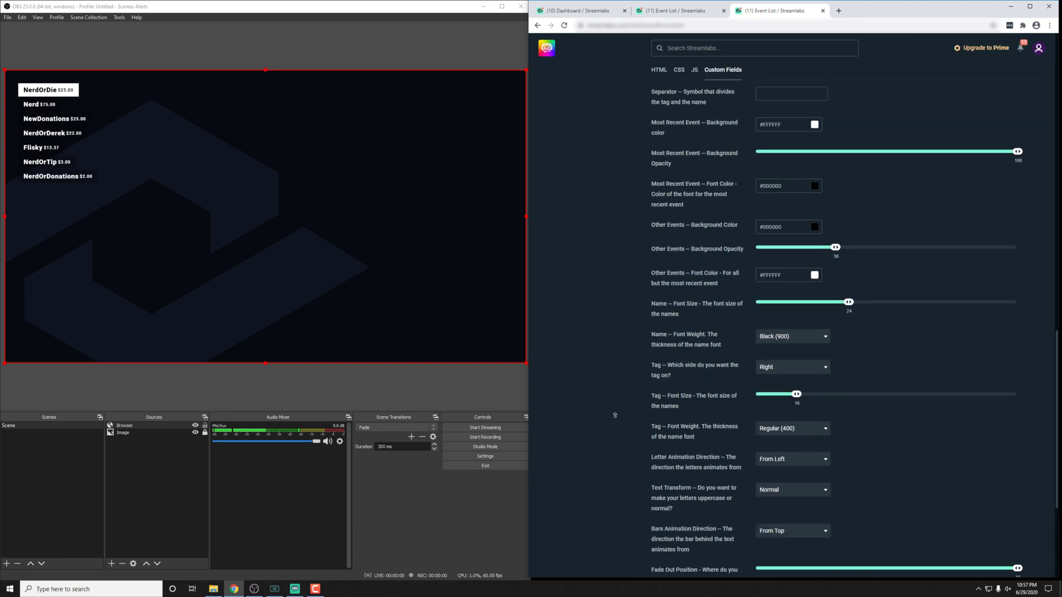
{"action": "left_click", "coordinate": [737, 313]}
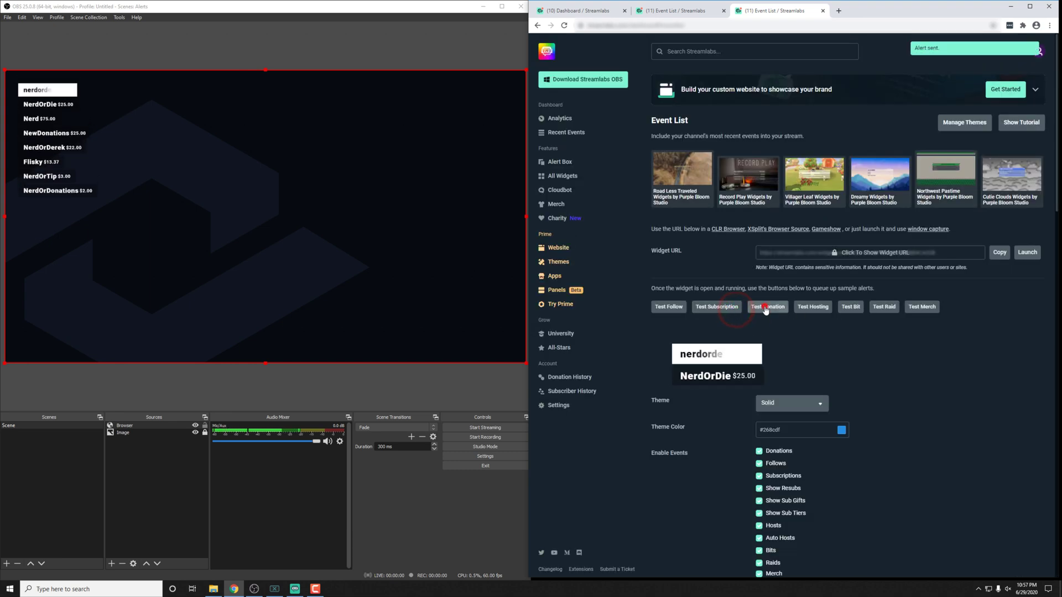
{"action": "left_click", "coordinate": [767, 307]}
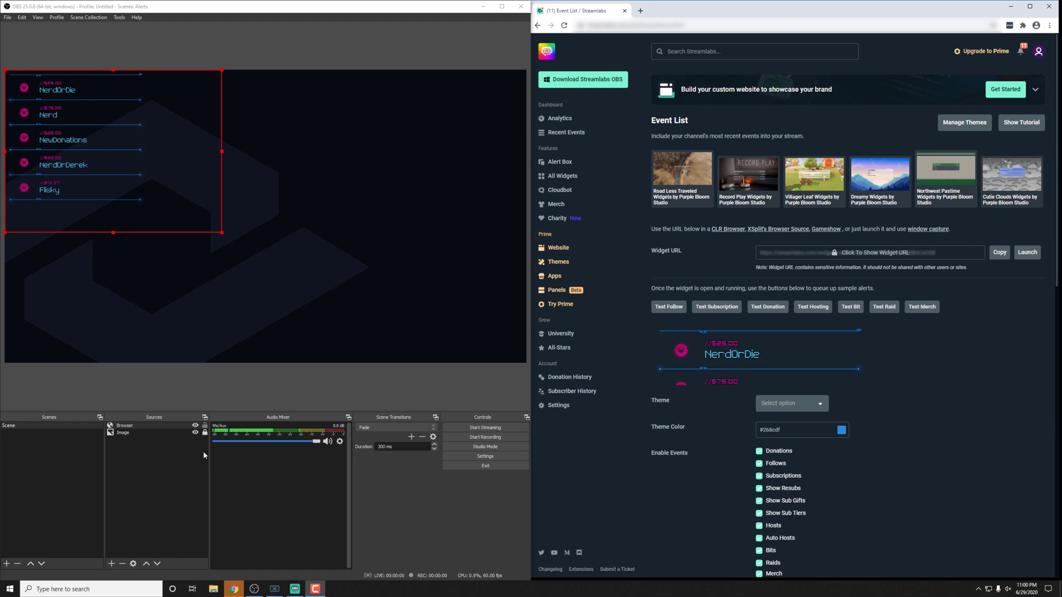
Copy the event list Widget URL, then bring up the Browser source's properties
{"action": "left_click", "coordinate": [999, 252]}
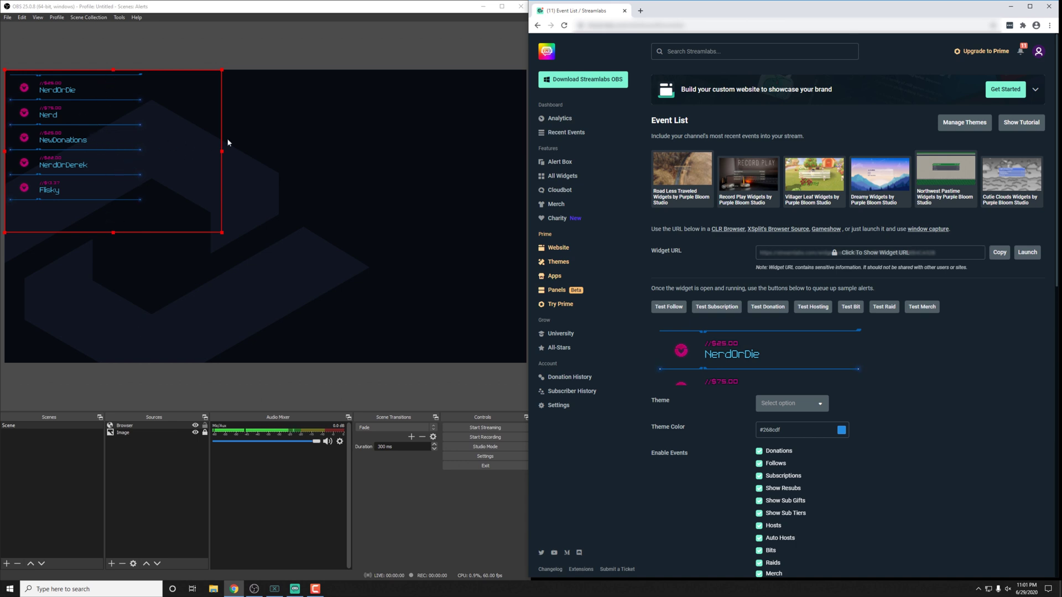
{"action": "double_click", "coordinate": [140, 427]}
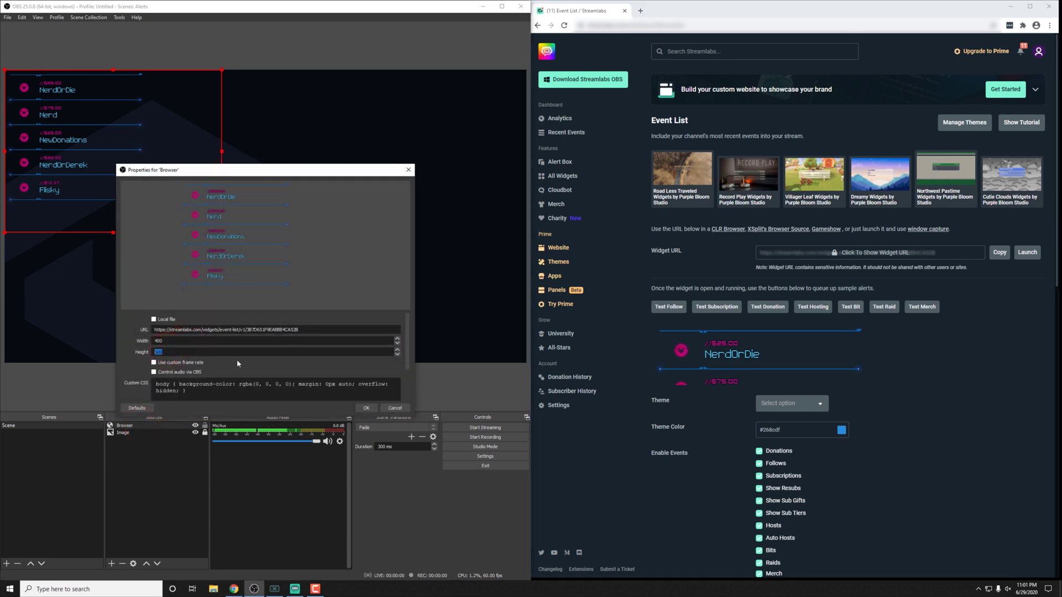
Apply the pending size, then resize the event list Browser source to width 800 and height 100
{"action": "left_click", "coordinate": [364, 408]}
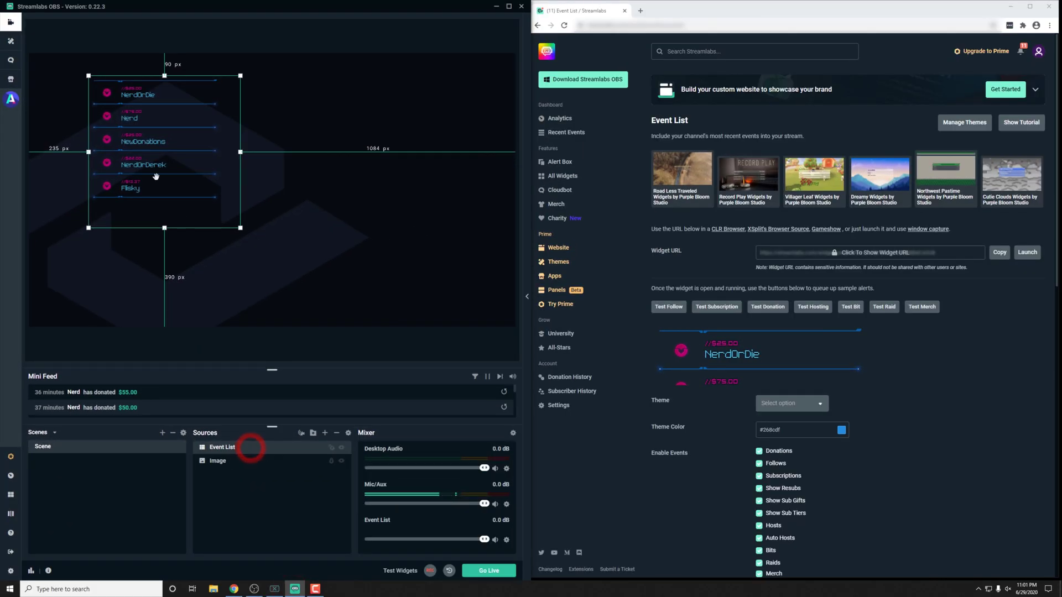
{"action": "double_click", "coordinate": [250, 448]}
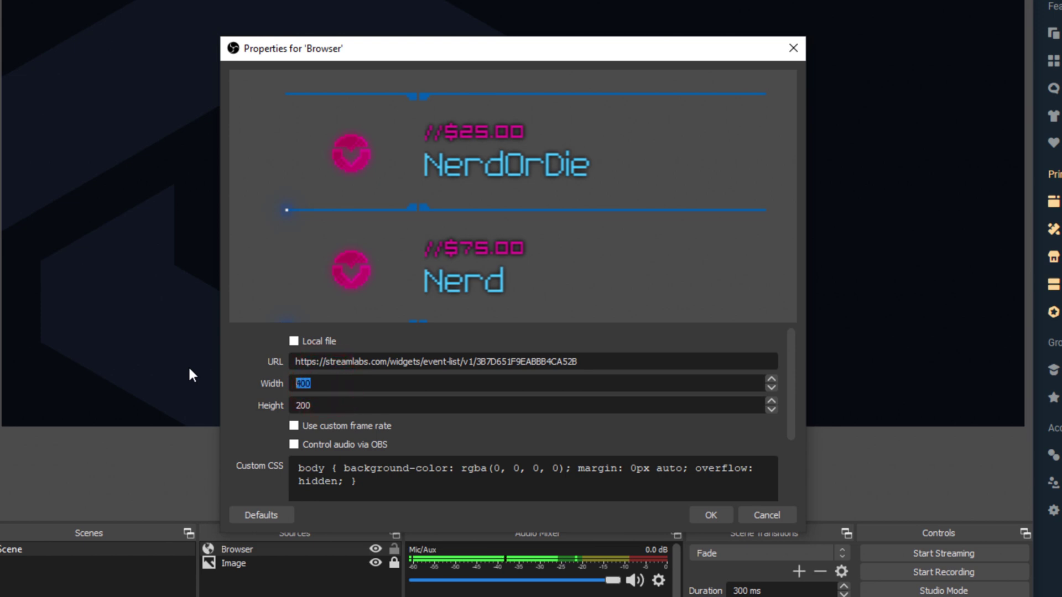
{"action": "type", "text": "800"}
{"action": "key", "text": "Tab"}
{"action": "type", "text": "100"}
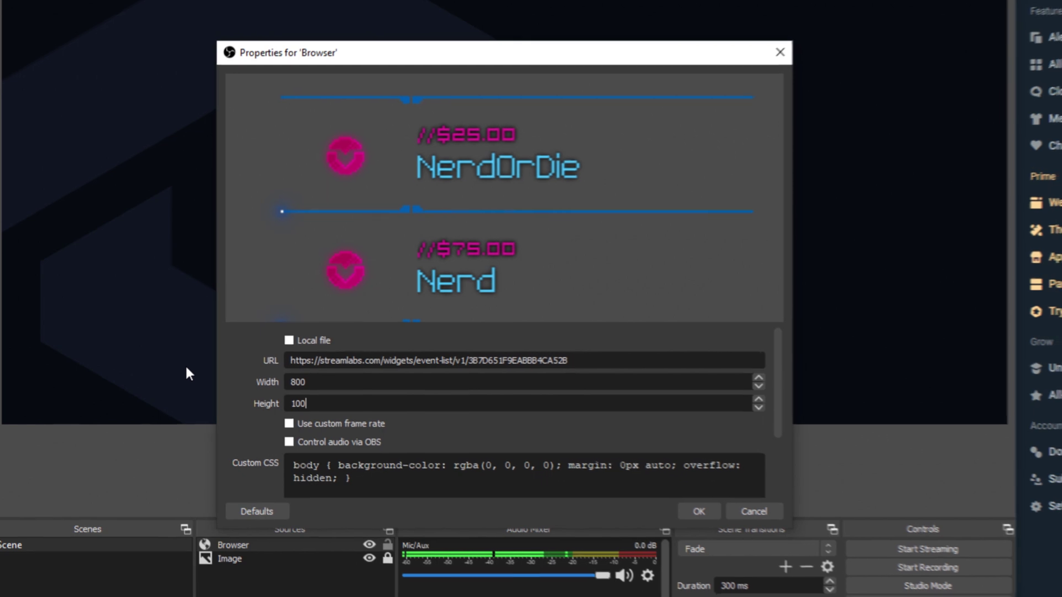
{"action": "key", "text": "Return"}
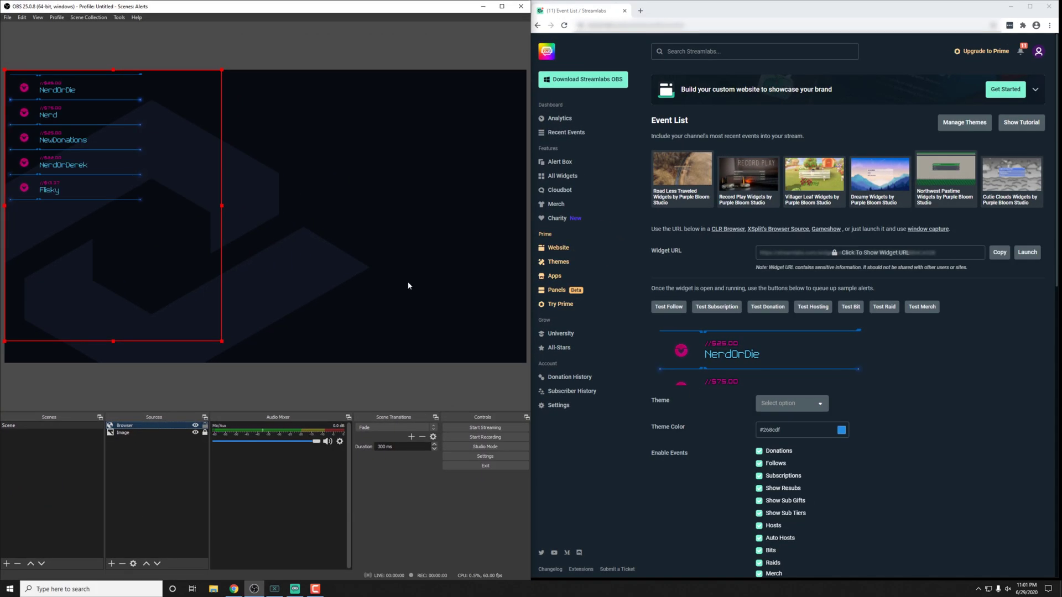
Send a test subscription and a test host event from the Streamlabs Event List page
{"action": "left_click", "coordinate": [715, 307]}
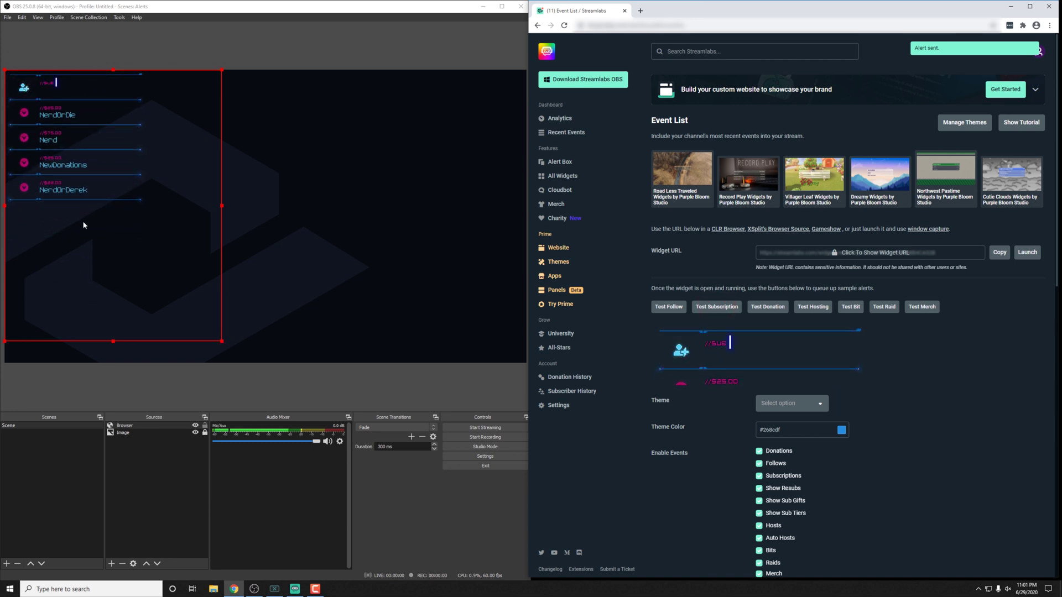
{"action": "left_click", "coordinate": [812, 307]}
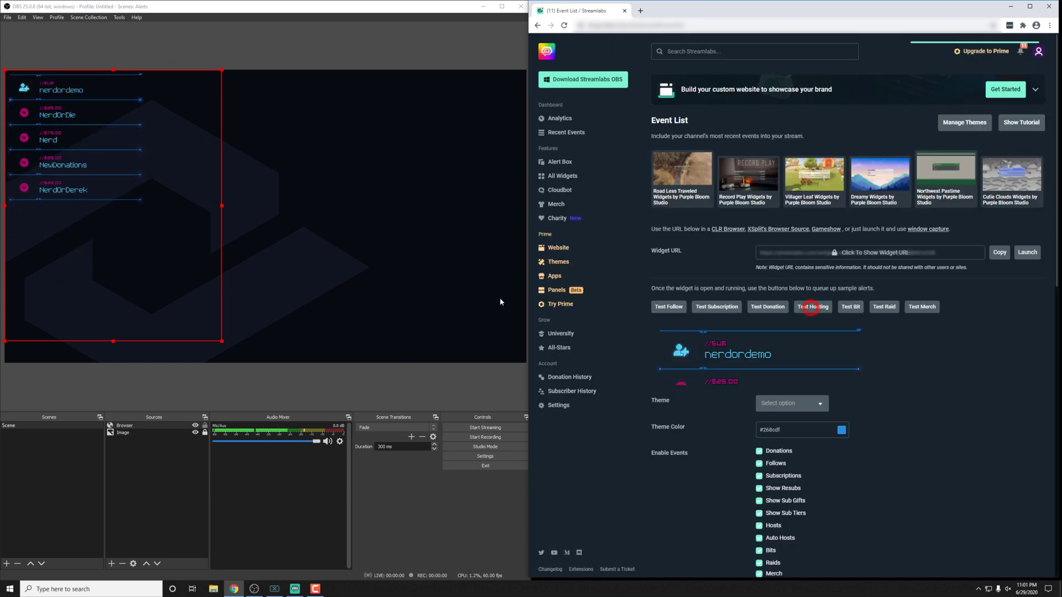